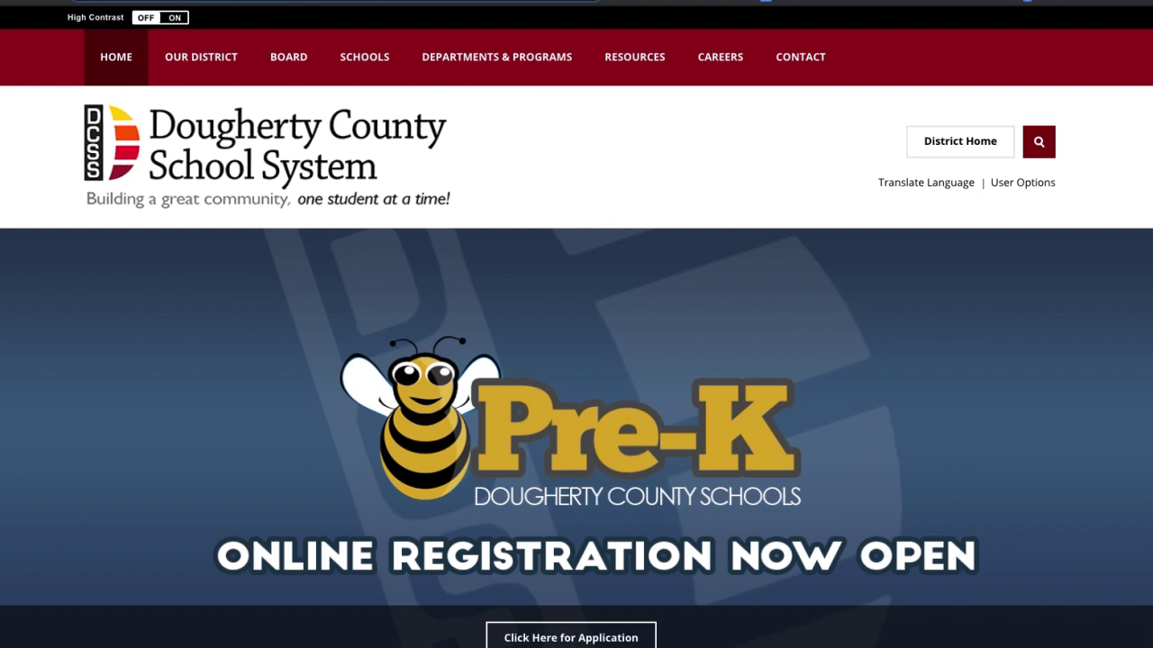
Load the docoschools.org/or Online Registration System page in the browser
{"action": "left_click", "coordinate": [277, 2]}
{"action": "type", "text": "docoschools"}
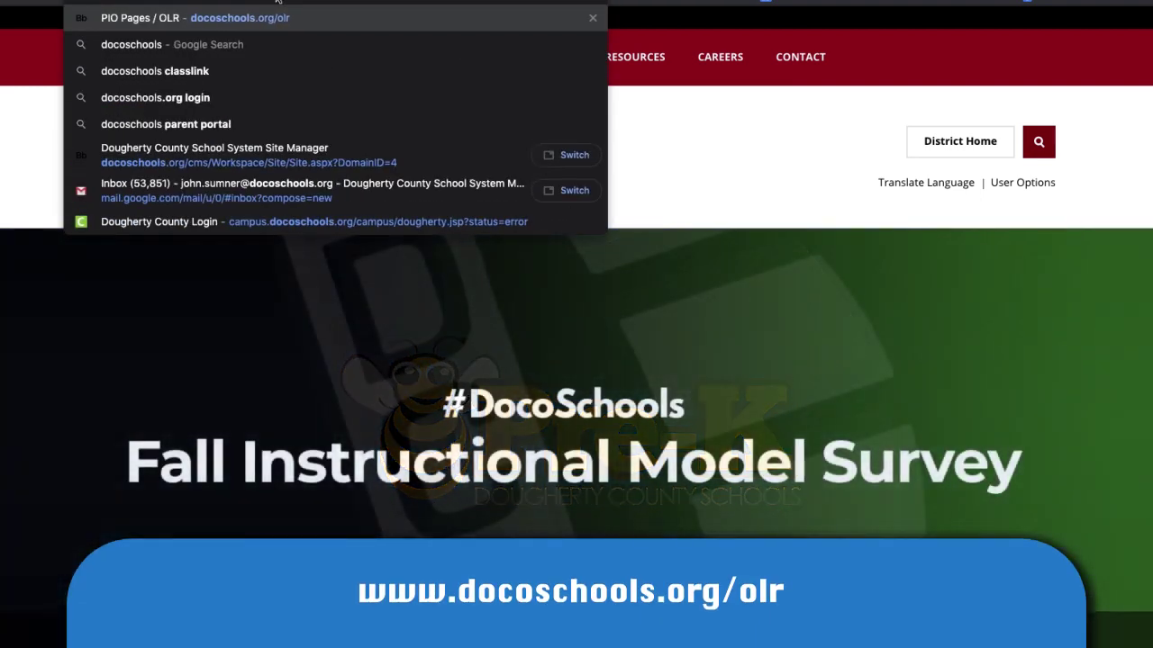
{"action": "key", "text": "BackSpace"}
{"action": "key", "text": "BackSpace"}
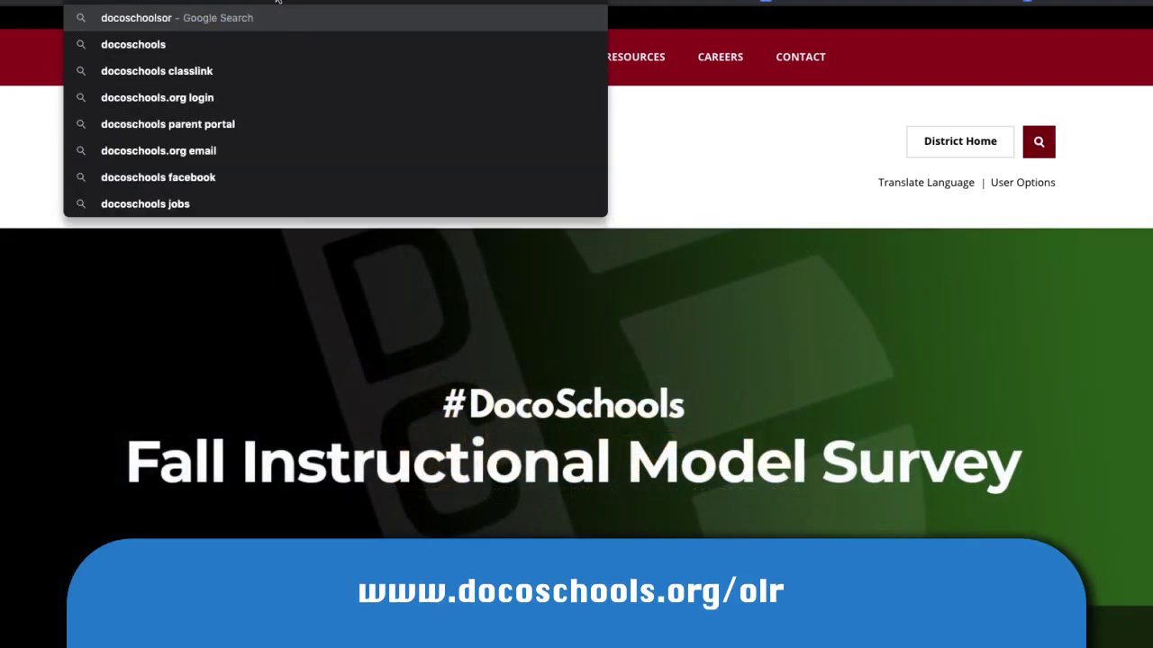
{"action": "type", "text": "s.org/or"}
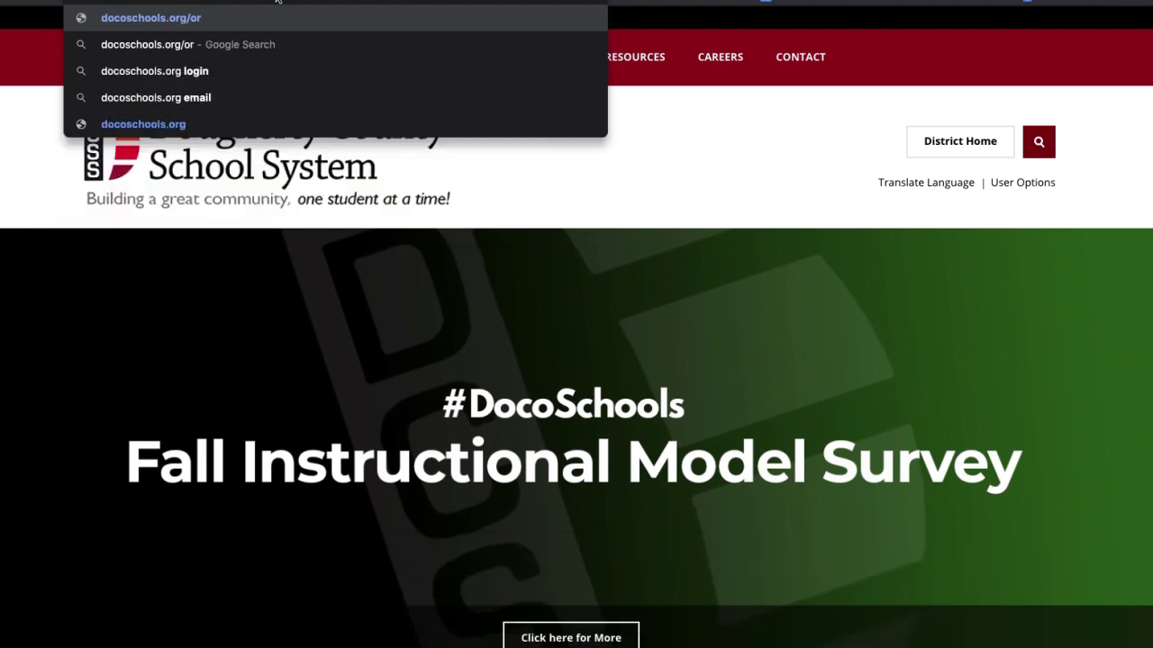
{"action": "key", "text": "Return"}
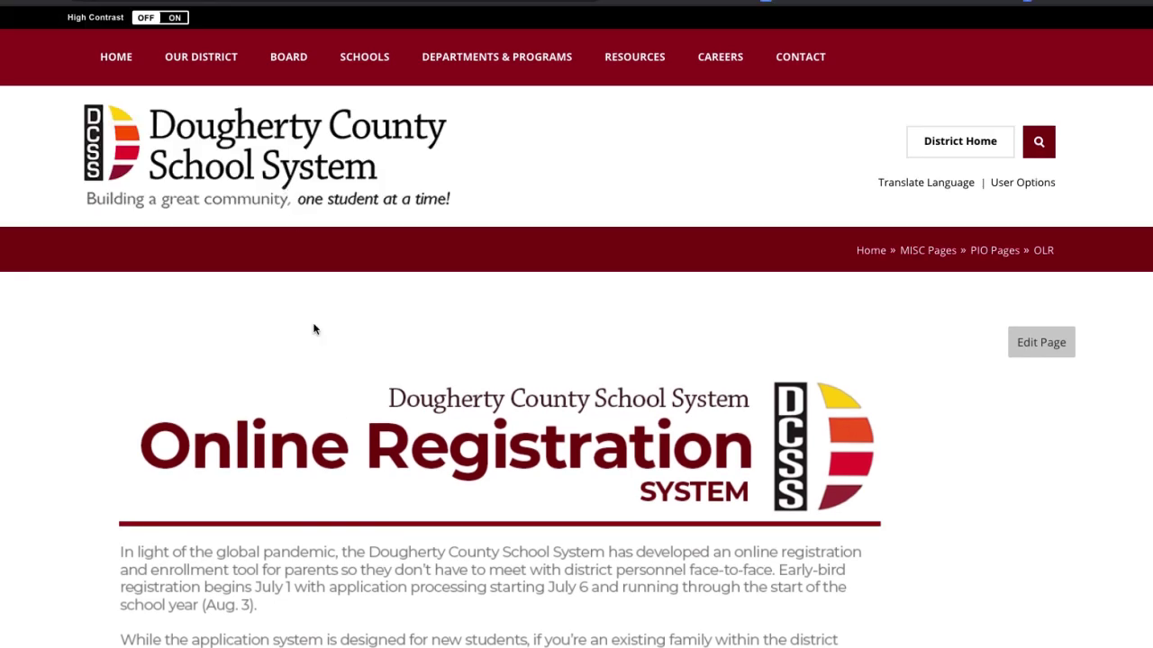
Scroll to 'To get started' and follow the campus.docoschools.org registration link
{"action": "scroll", "coordinate": [348, 364], "scroll_direction": "down", "scroll_amount": 1}
{"action": "scroll", "coordinate": [348, 365], "scroll_direction": "down", "scroll_amount": 3}
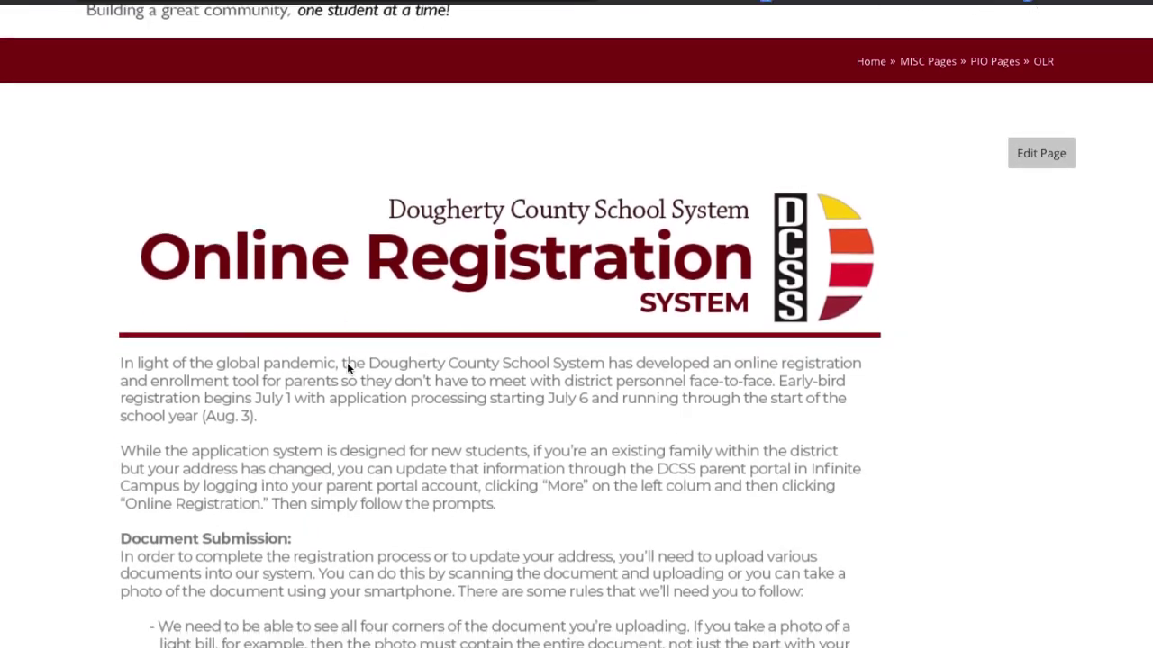
{"action": "scroll", "coordinate": [347, 365], "scroll_direction": "down", "scroll_amount": 1}
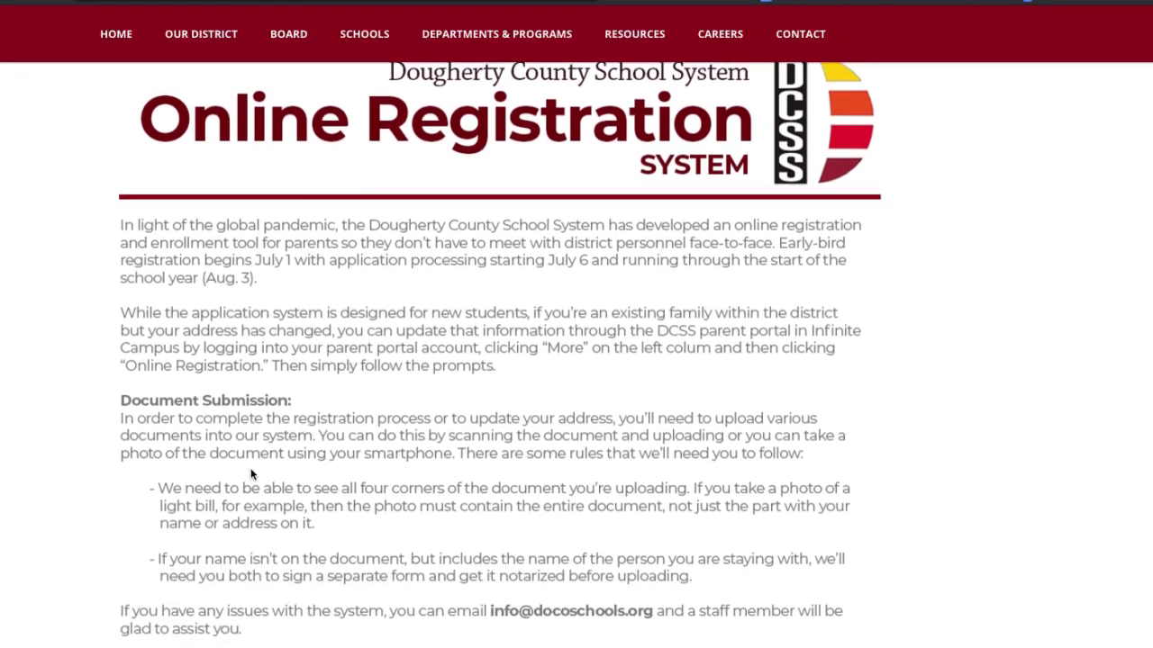
{"action": "scroll", "coordinate": [265, 477], "scroll_direction": "down", "scroll_amount": 3}
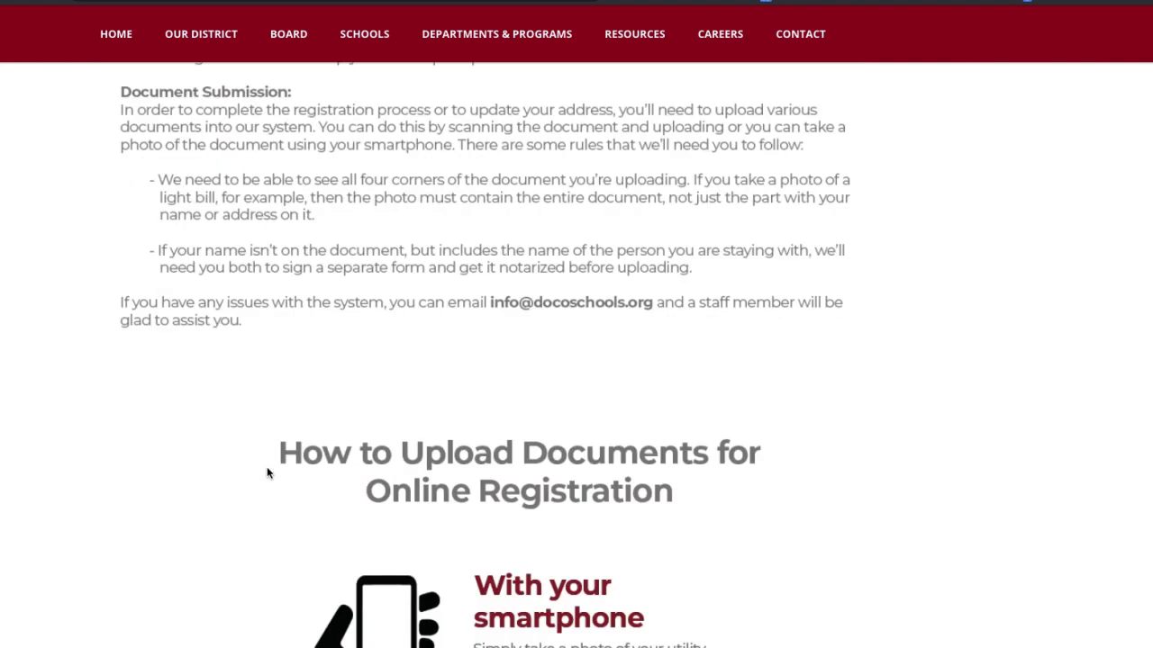
{"action": "scroll", "coordinate": [266, 472], "scroll_direction": "down", "scroll_amount": 3}
{"action": "scroll", "coordinate": [267, 472], "scroll_direction": "down", "scroll_amount": 1}
{"action": "scroll", "coordinate": [267, 473], "scroll_direction": "down", "scroll_amount": 1}
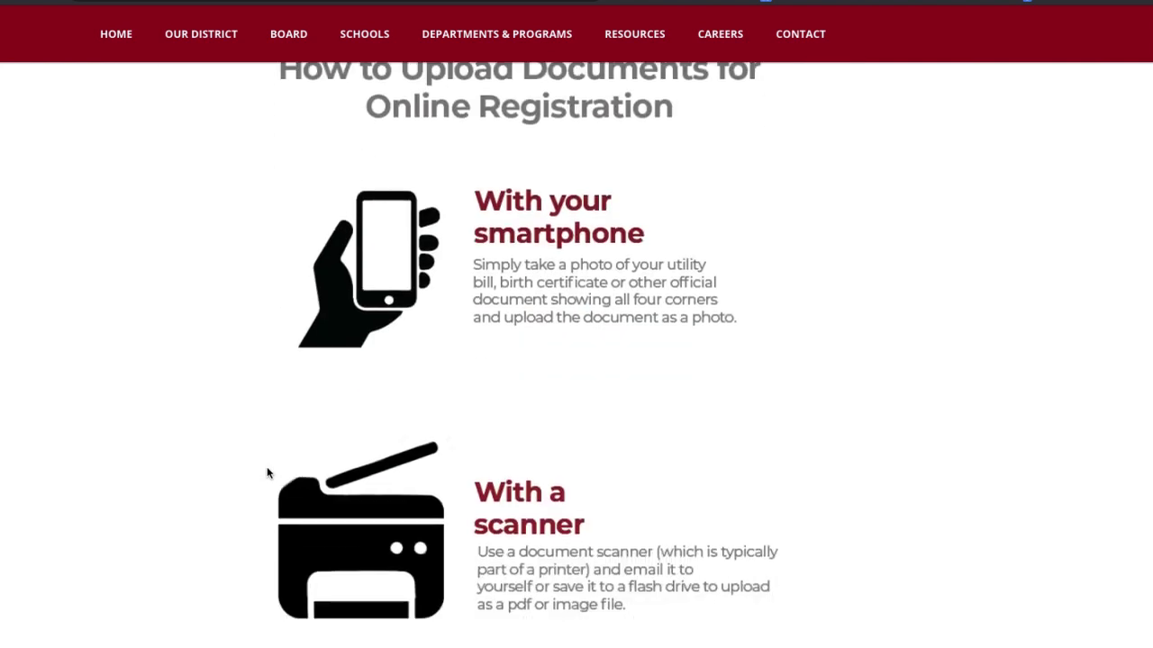
{"action": "scroll", "coordinate": [266, 473], "scroll_direction": "down", "scroll_amount": 2}
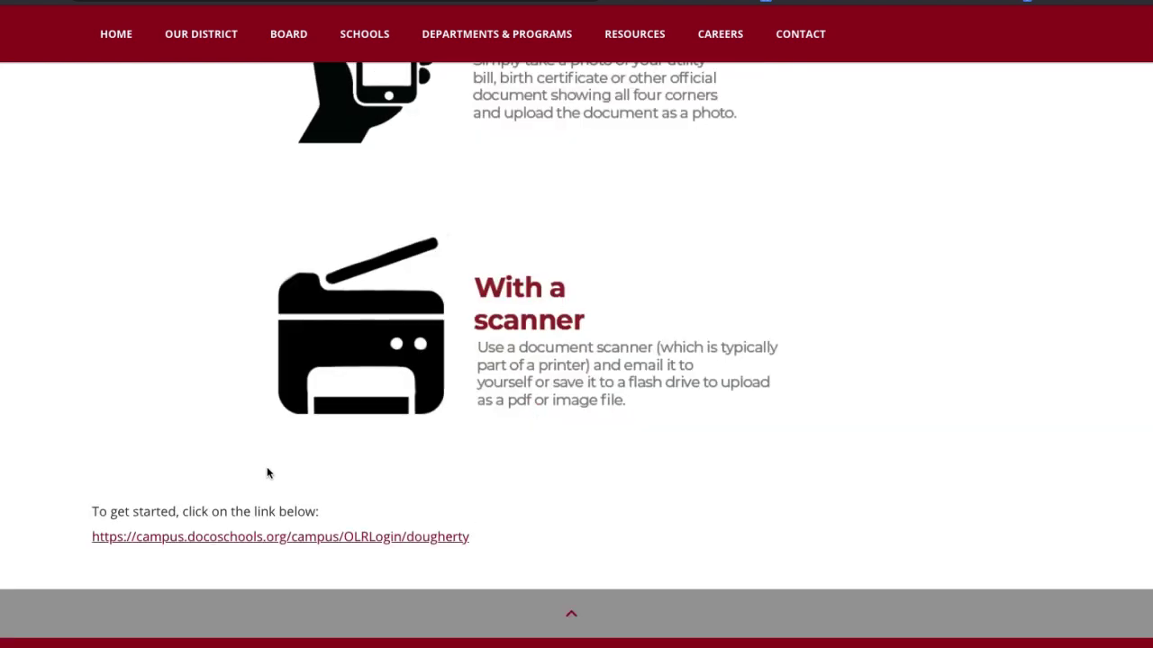
{"action": "left_click", "coordinate": [409, 537]}
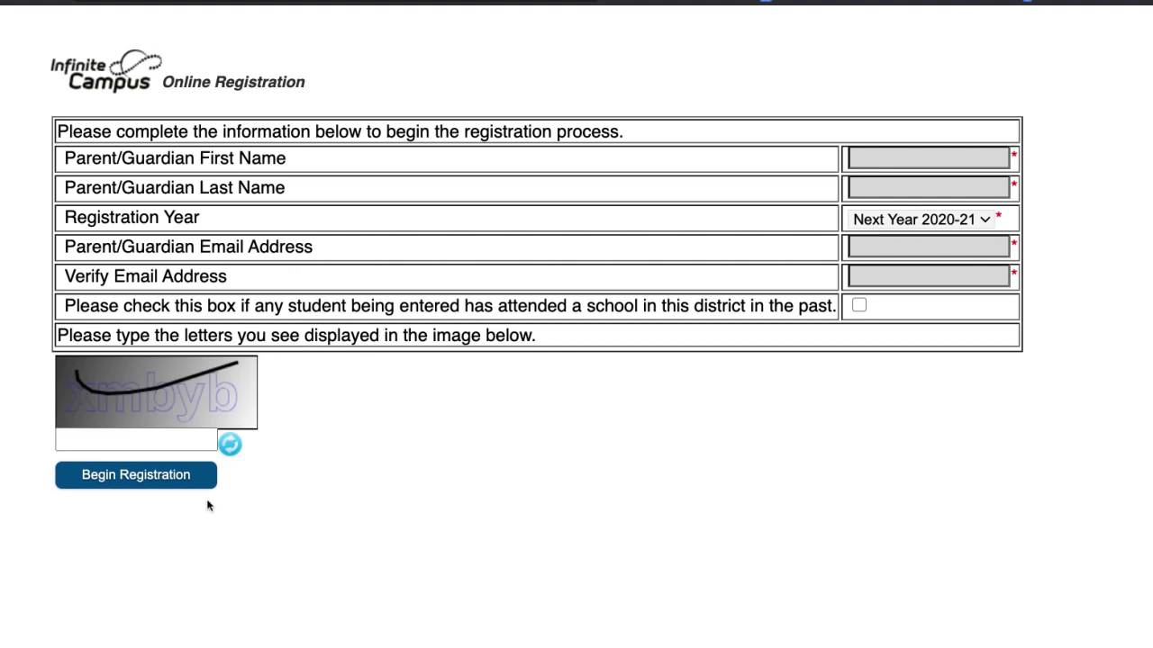
Enter the parent's first and last name on the start form
{"action": "left_click", "coordinate": [907, 139]}
{"action": "type", "text": "Johnq"}
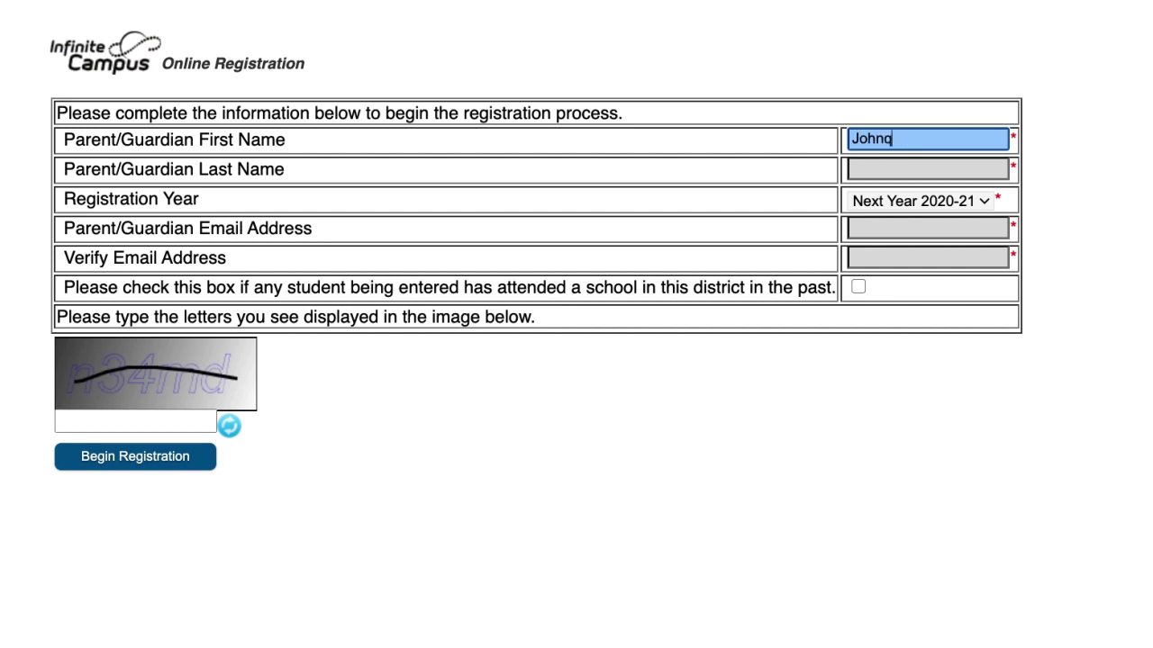
{"action": "key", "text": "BackSpace"}
{"action": "key", "text": "Tab"}
{"action": "type", "text": "Doe"}
{"action": "key", "text": "Tab"}
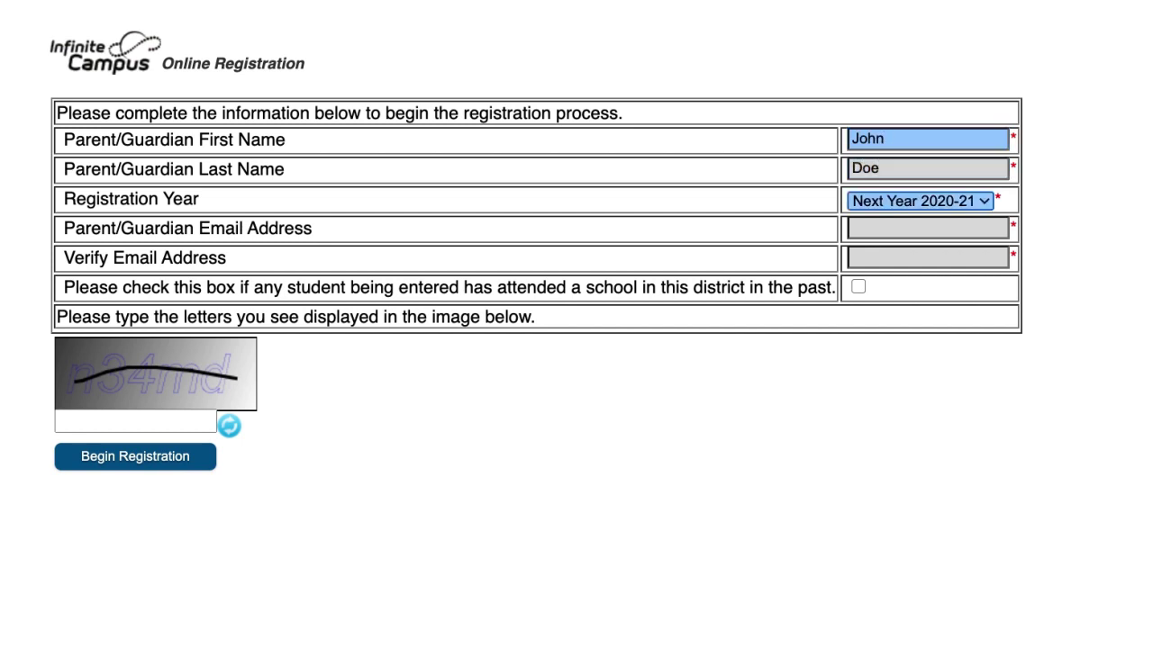
Enter and confirm the parent's e-mail, type the verification letters, and begin registration
{"action": "key", "text": "Tab"}
{"action": "key", "text": "Tab"}
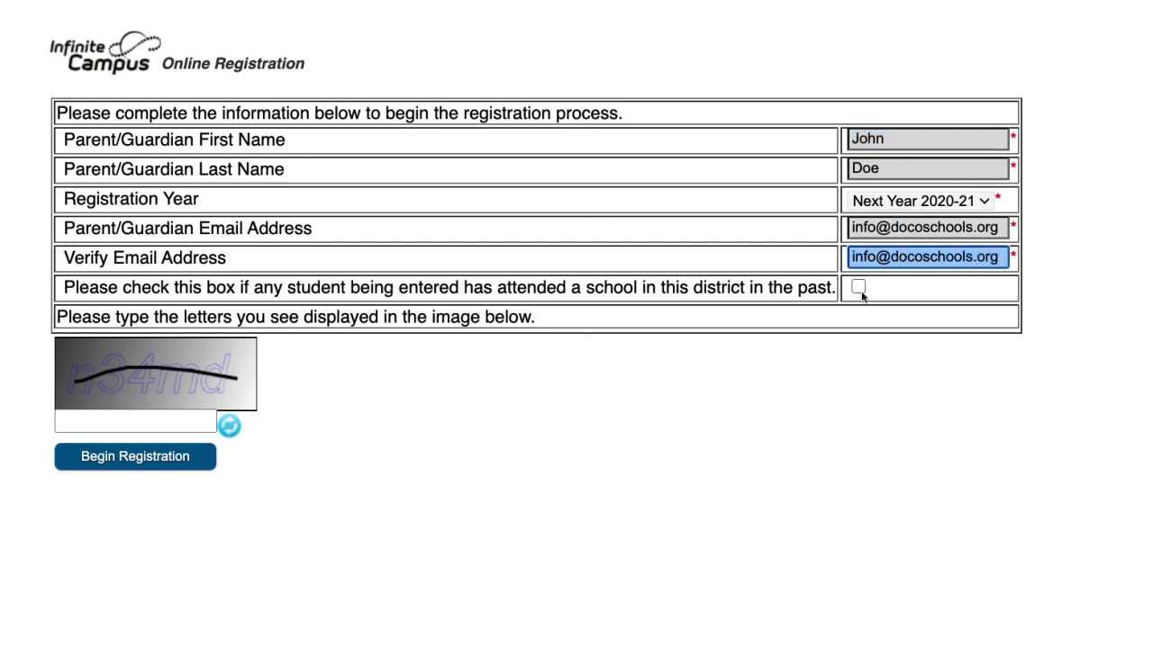
{"action": "left_click", "coordinate": [871, 294]}
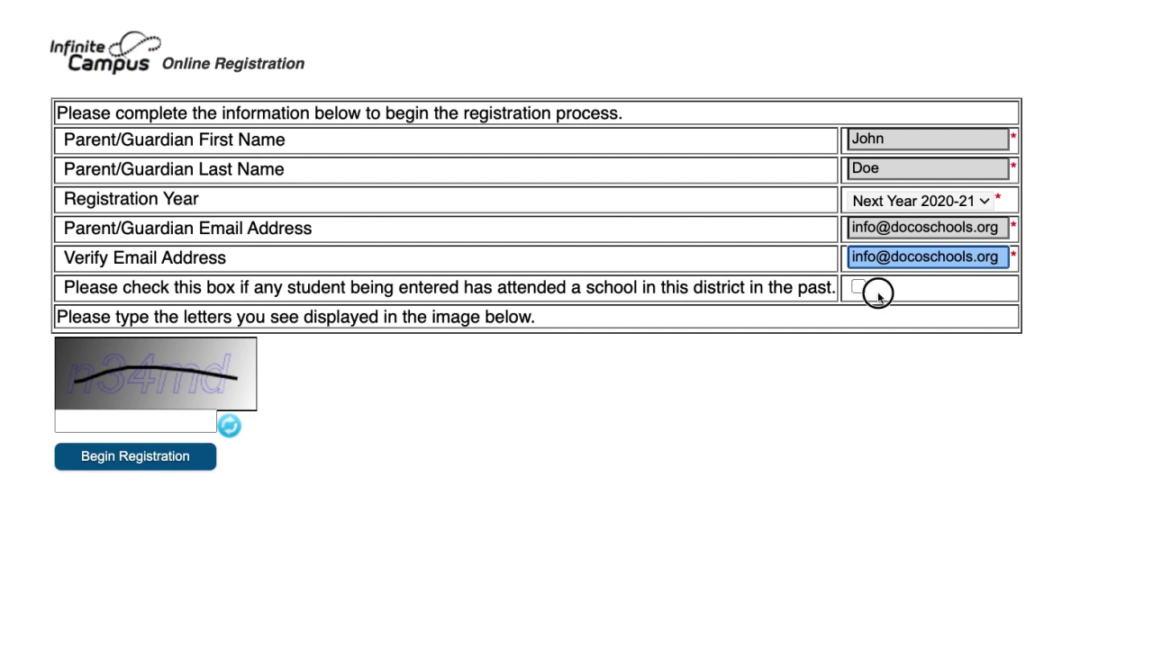
{"action": "left_click", "coordinate": [183, 423]}
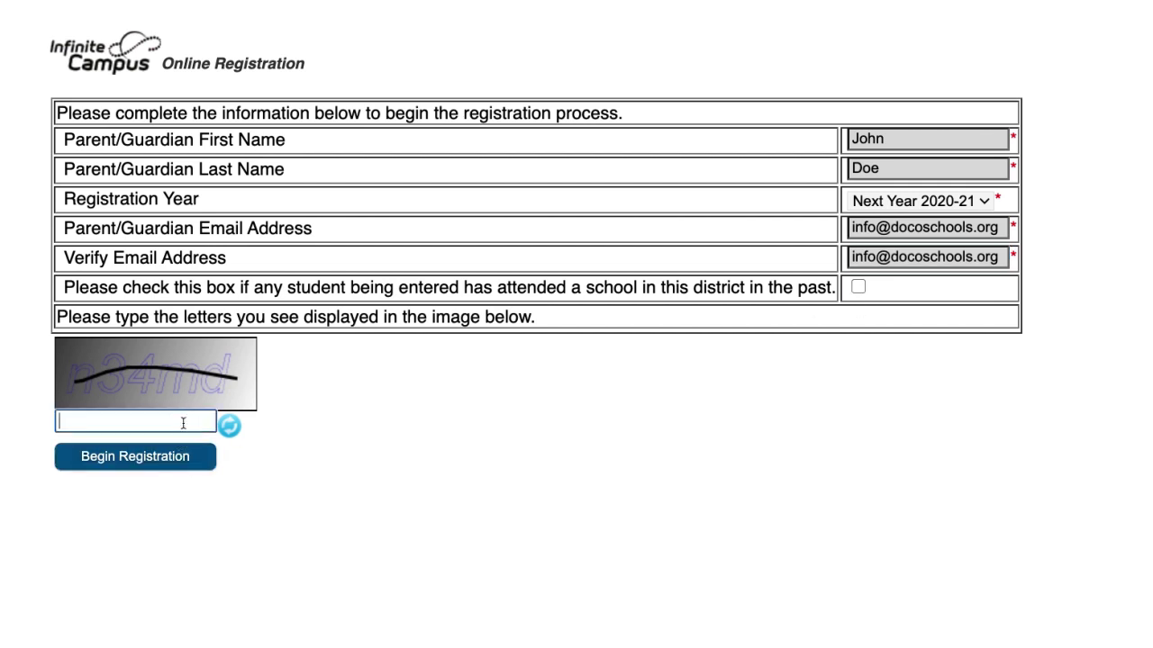
{"action": "type", "text": "n34md"}
{"action": "left_click", "coordinate": [182, 467]}
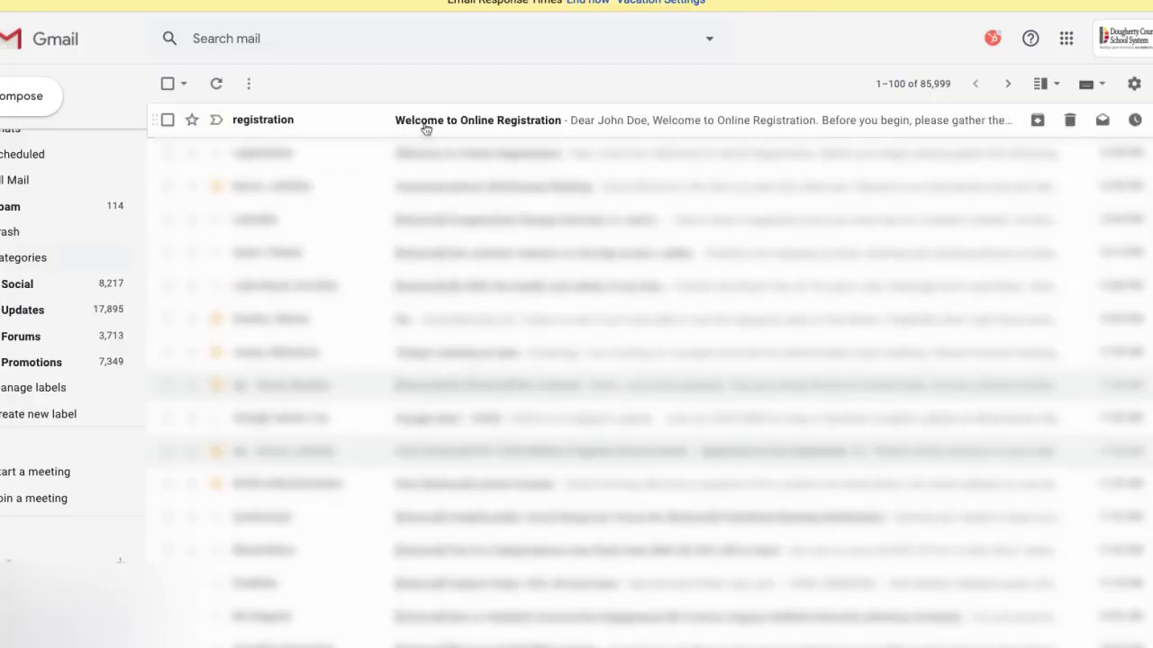
Open the Welcome email and highlight its information-to-gather and required-documents lists
{"action": "left_click", "coordinate": [425, 126]}
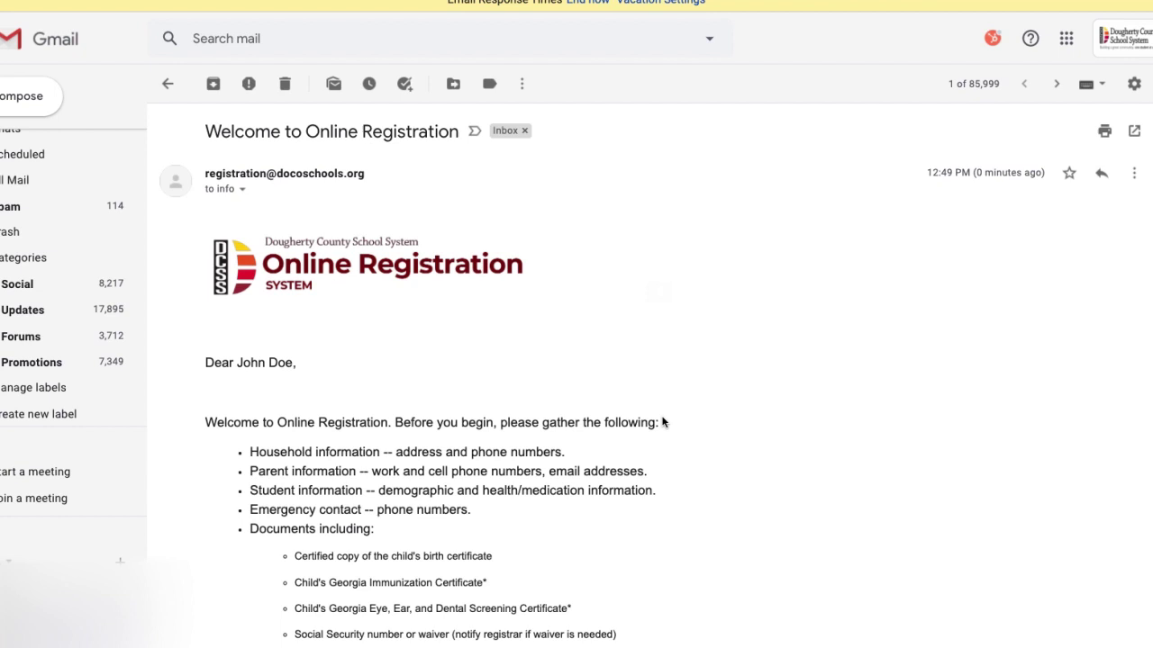
{"action": "scroll", "coordinate": [663, 424], "scroll_direction": "down", "scroll_amount": 1}
{"action": "left_click_drag", "start_coordinate": [207, 284], "coordinate": [306, 287]}
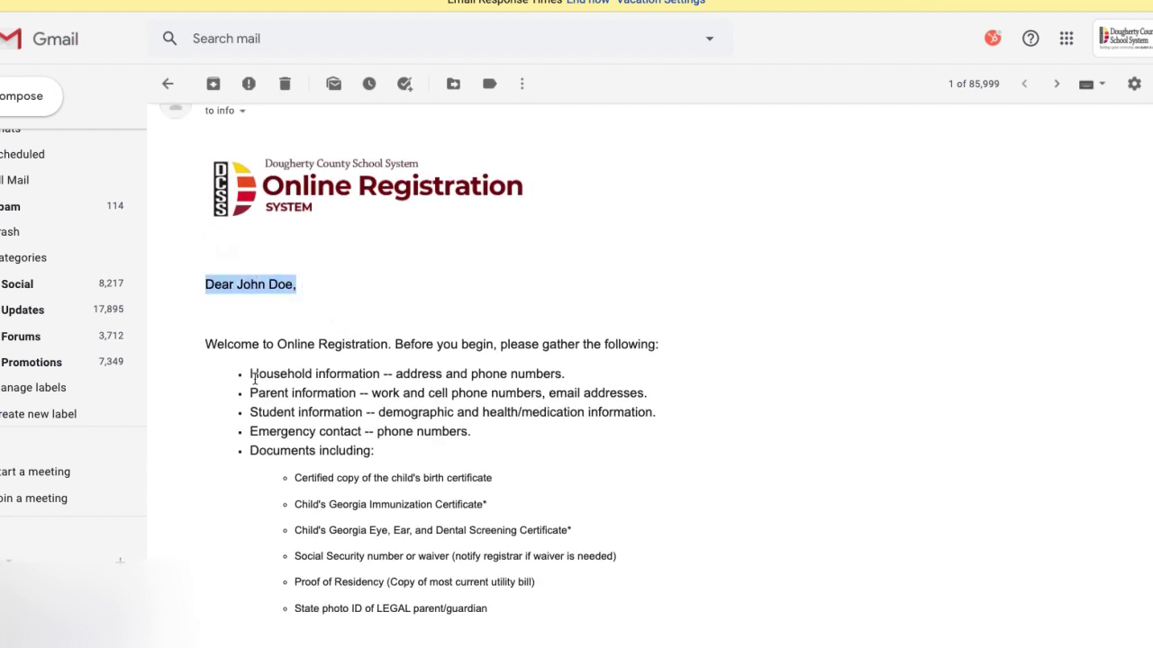
{"action": "left_click_drag", "start_coordinate": [251, 373], "coordinate": [396, 453]}
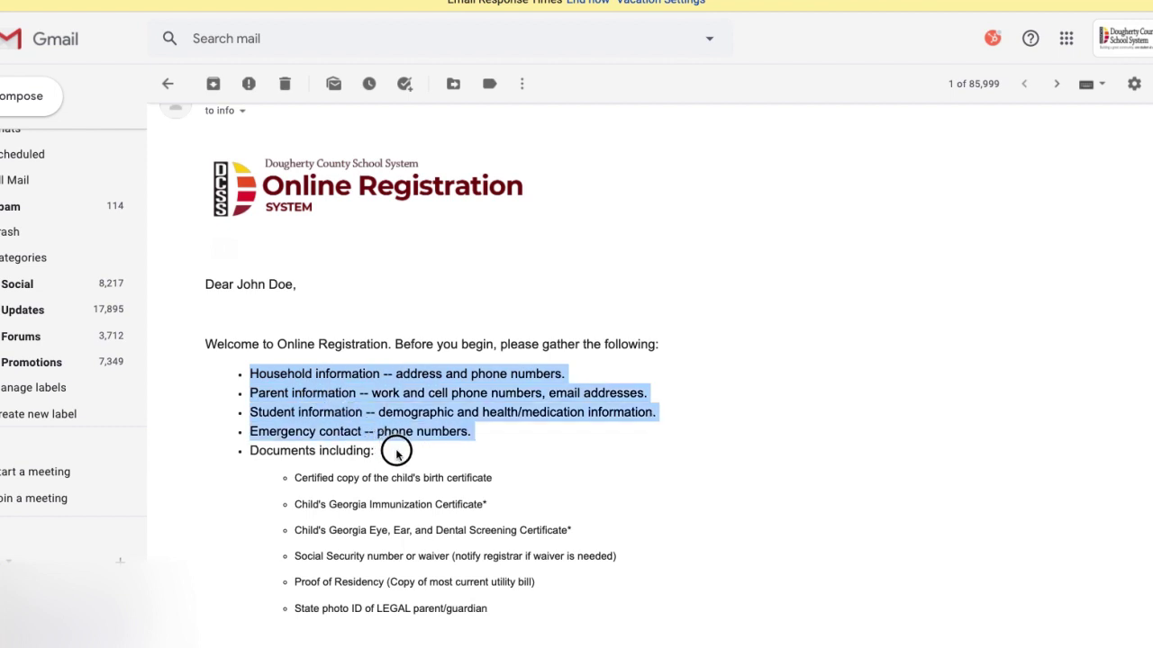
{"action": "left_click", "coordinate": [479, 455]}
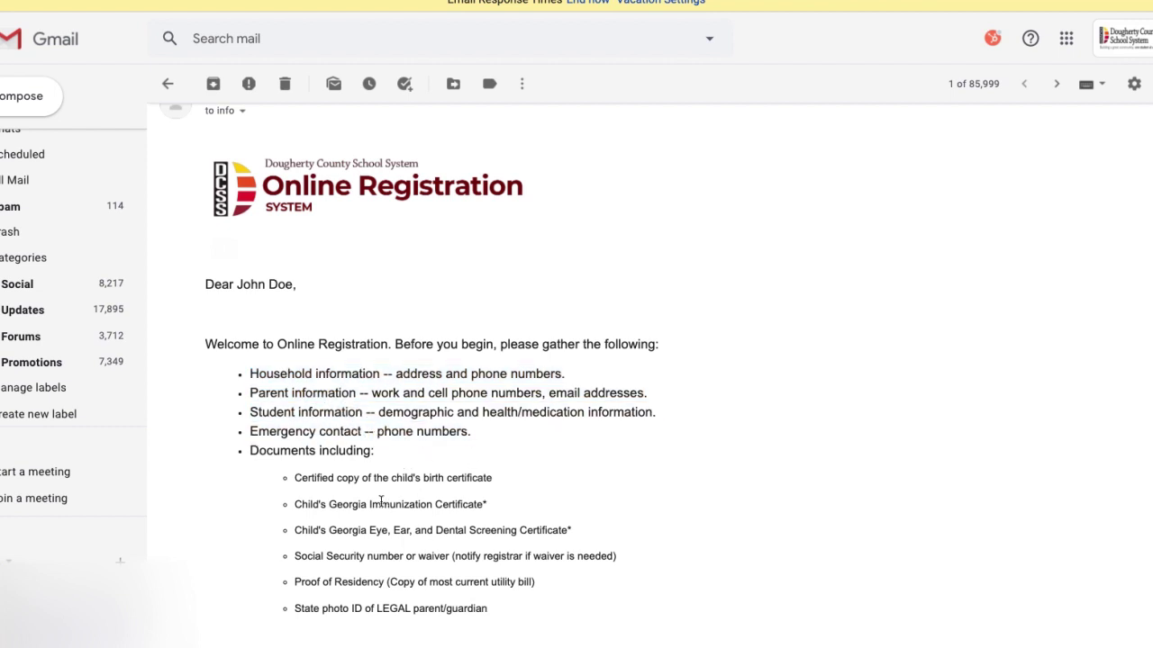
{"action": "scroll", "coordinate": [387, 498], "scroll_direction": "down", "scroll_amount": 1}
{"action": "left_click", "coordinate": [250, 361]}
{"action": "left_click_drag", "start_coordinate": [249, 360], "coordinate": [486, 528]}
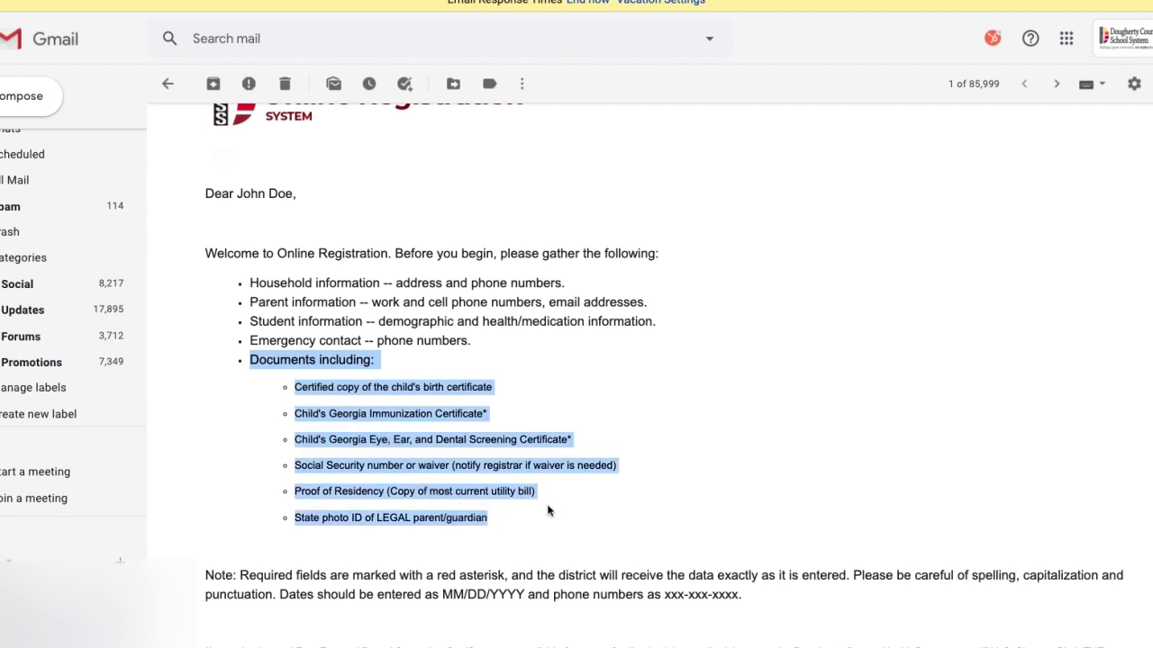
Highlight the red-asterisk note and MM/DD/YYYY date format, then scroll to the registration link
{"action": "scroll", "coordinate": [547, 511], "scroll_direction": "down", "scroll_amount": 2}
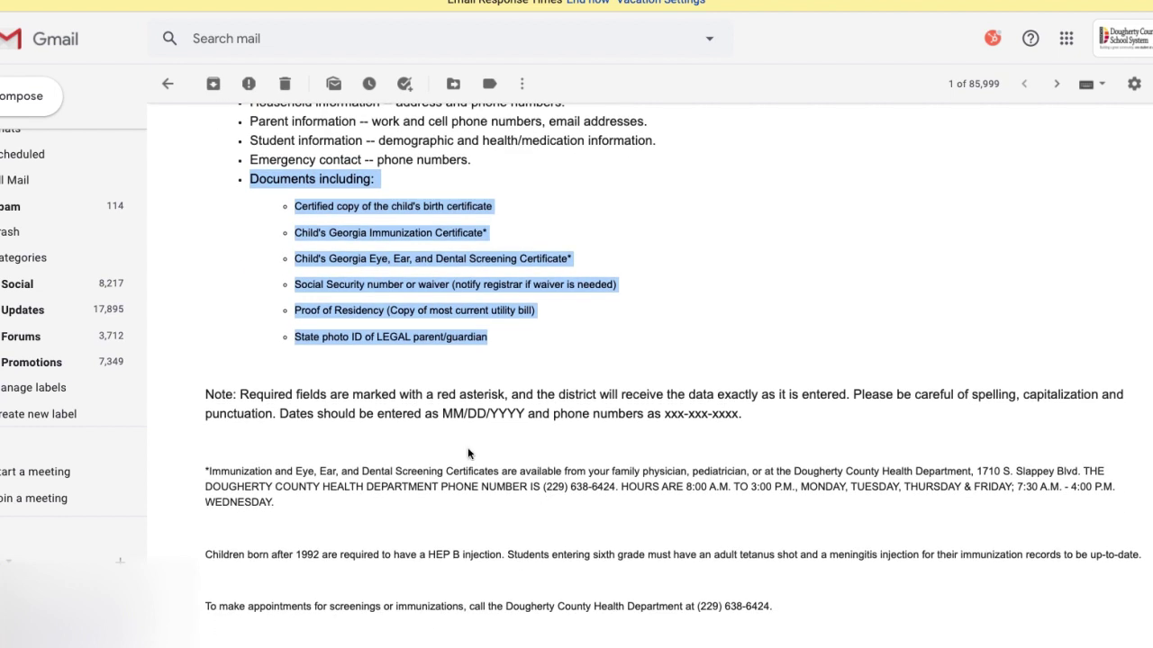
{"action": "left_click_drag", "start_coordinate": [441, 396], "coordinate": [509, 396]}
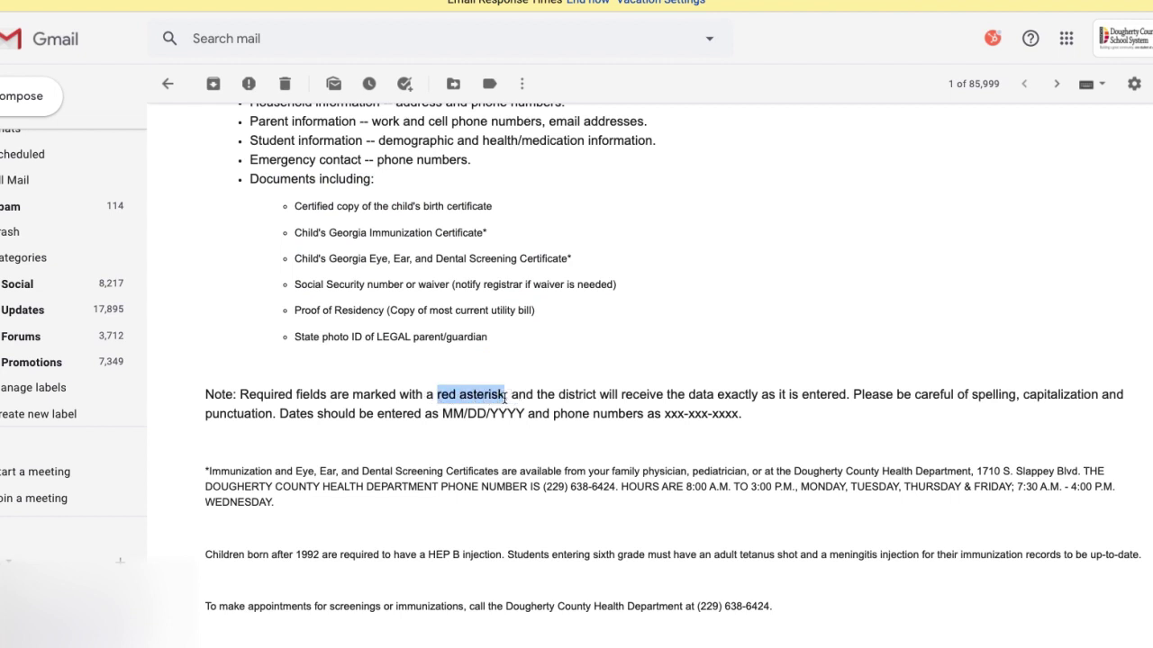
{"action": "left_click_drag", "start_coordinate": [441, 415], "coordinate": [524, 420]}
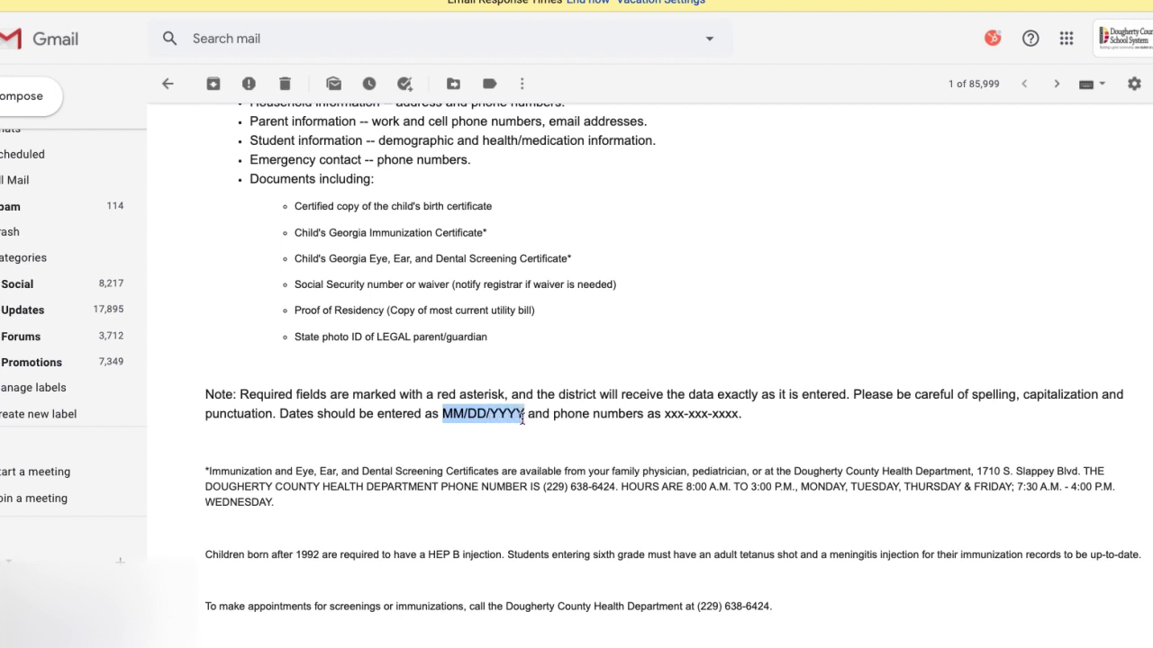
{"action": "scroll", "coordinate": [361, 520], "scroll_direction": "down", "scroll_amount": 2}
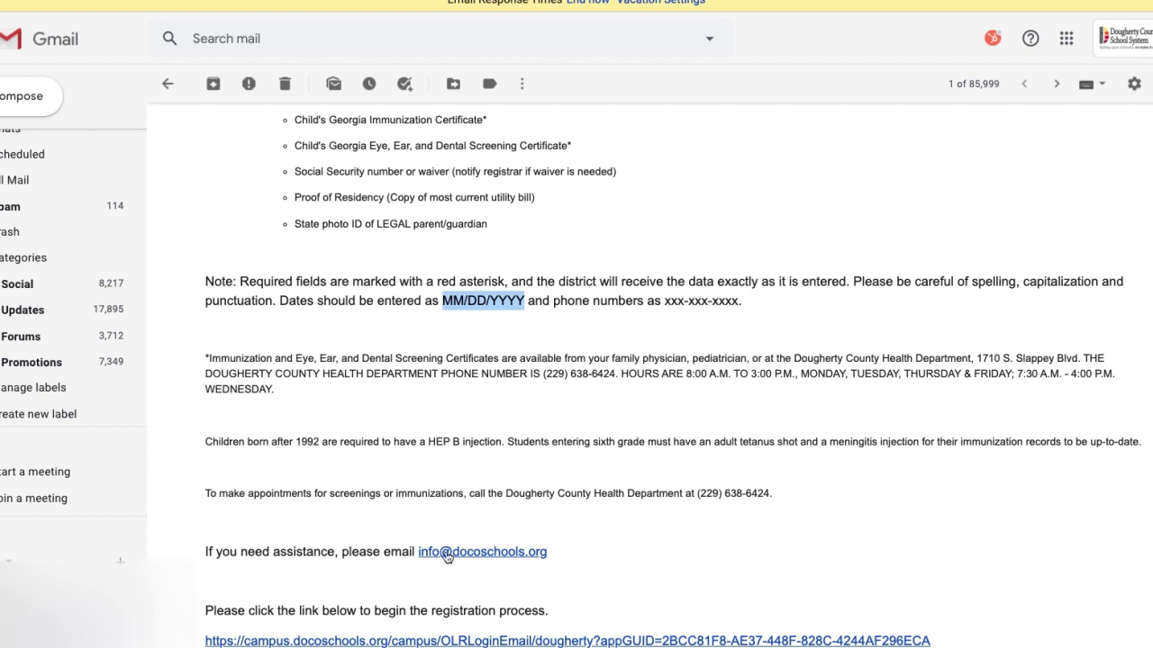
{"action": "scroll", "coordinate": [398, 582], "scroll_direction": "down", "scroll_amount": 2}
{"action": "scroll", "coordinate": [394, 577], "scroll_direction": "up", "scroll_amount": 1}
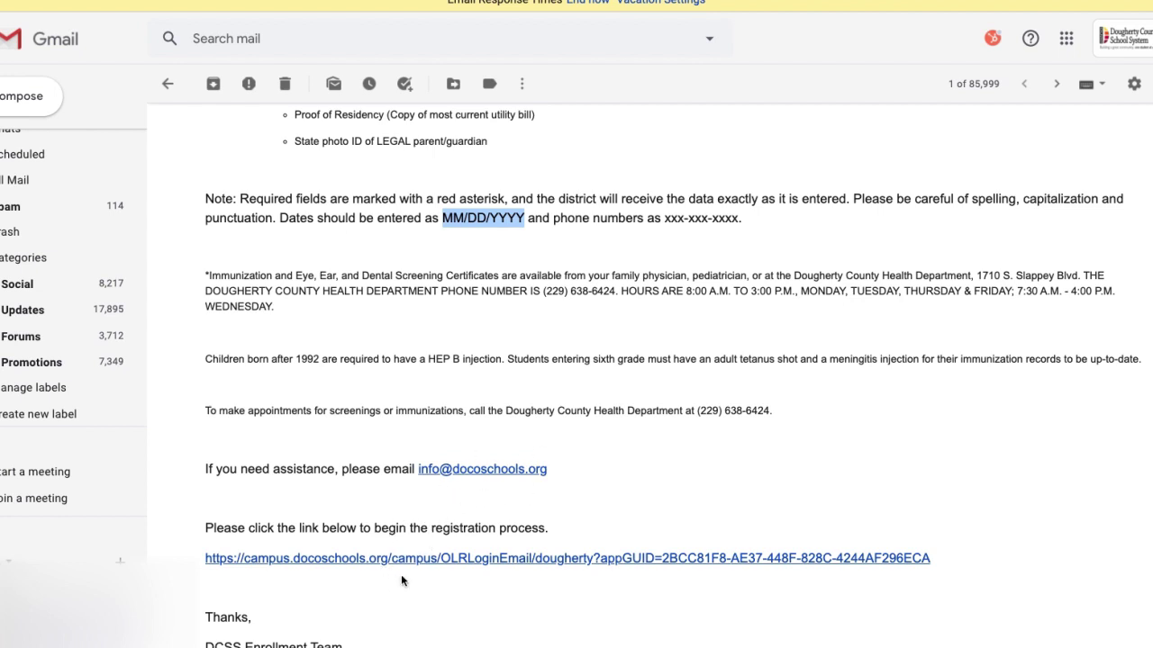
From the email link, type the parent's name, draw a signature, and submit the attestation
{"action": "left_click", "coordinate": [414, 560]}
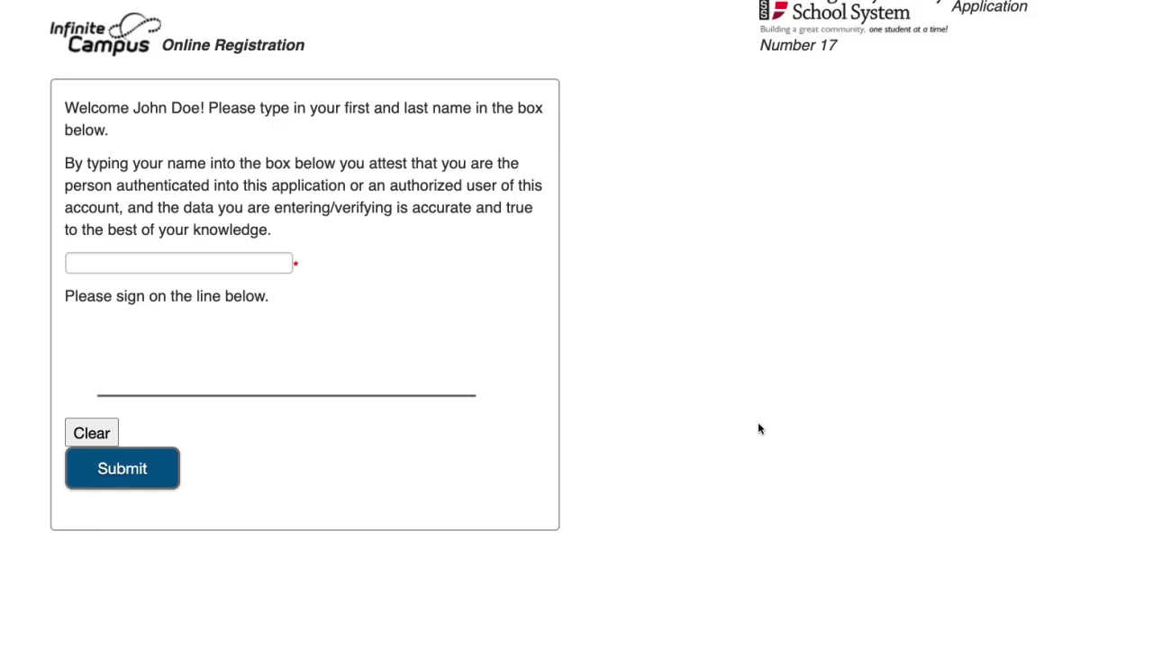
{"action": "left_click", "coordinate": [195, 268]}
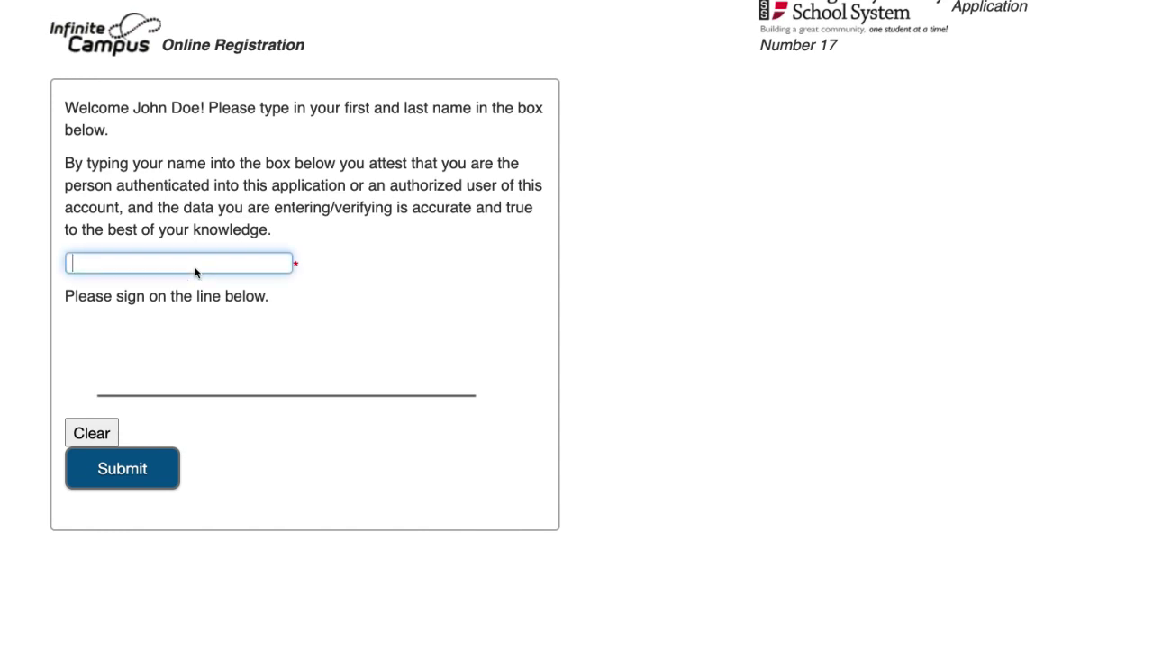
{"action": "type", "text": "John Doe"}
{"action": "mouse_move", "coordinate": [166, 348]}
{"action": "left_mouse_down"}
{"action": "mouse_move", "coordinate": [160, 335]}
{"action": "mouse_move", "coordinate": [151, 378]}
{"action": "mouse_move", "coordinate": [191, 389]}
{"action": "mouse_move", "coordinate": [277, 342]}
{"action": "mouse_move", "coordinate": [261, 393]}
{"action": "mouse_move", "coordinate": [301, 378]}
{"action": "mouse_move", "coordinate": [344, 385]}
{"action": "left_mouse_up"}
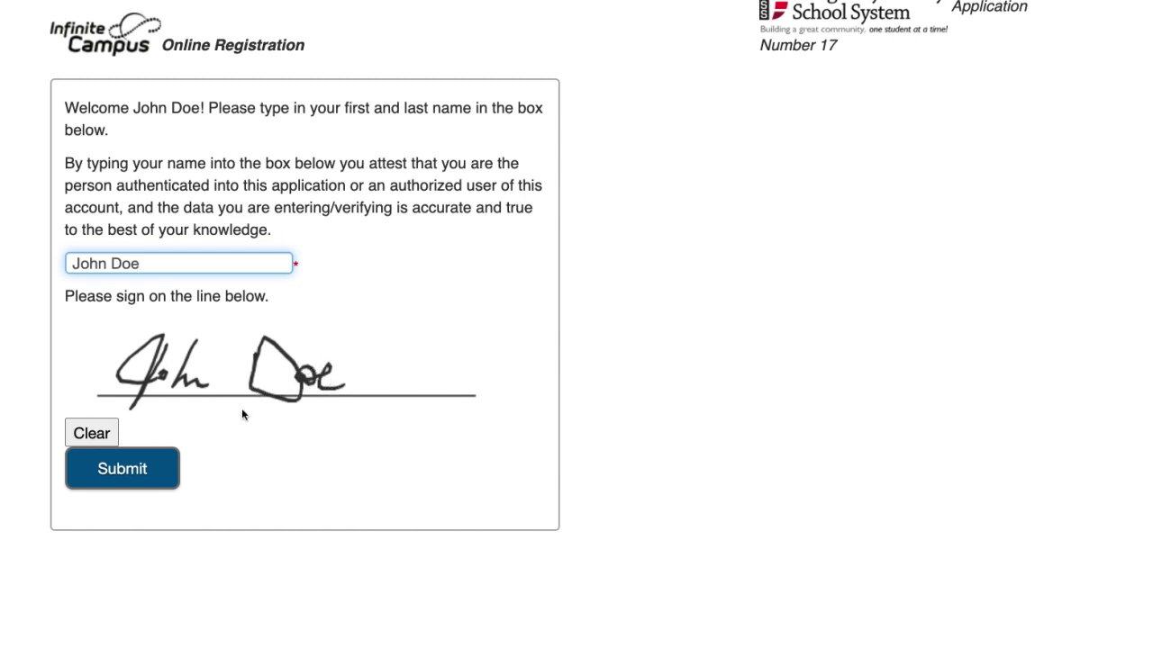
{"action": "left_click", "coordinate": [151, 466]}
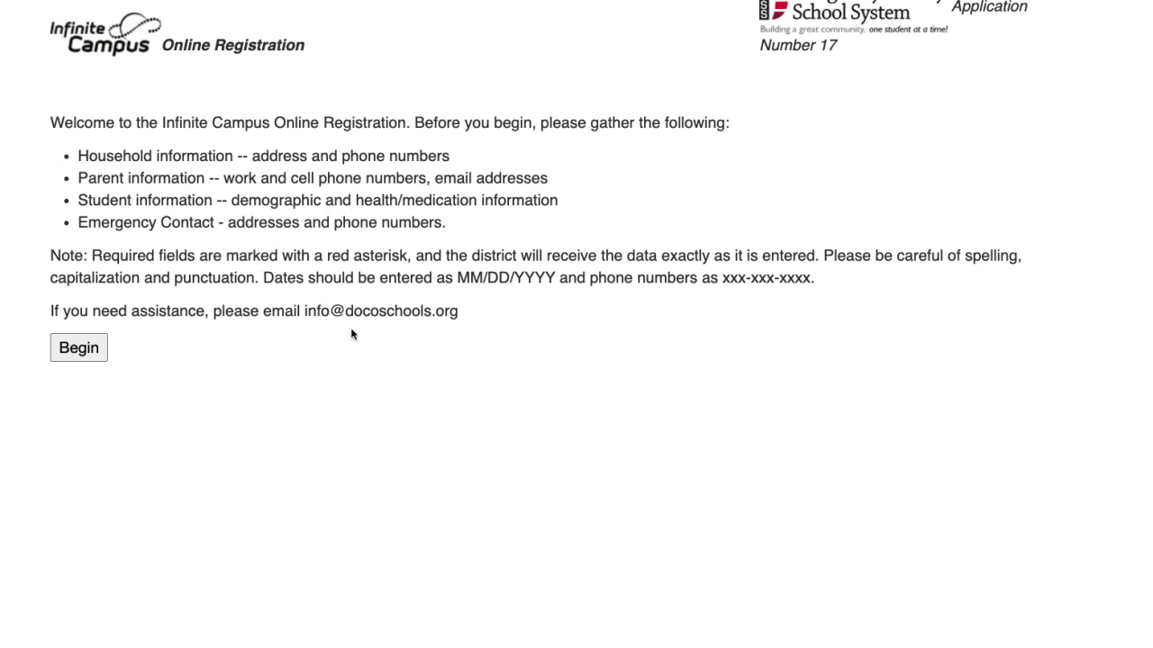
Begin registration and enter the household's primary phone number across the three boxes
{"action": "left_click", "coordinate": [92, 362]}
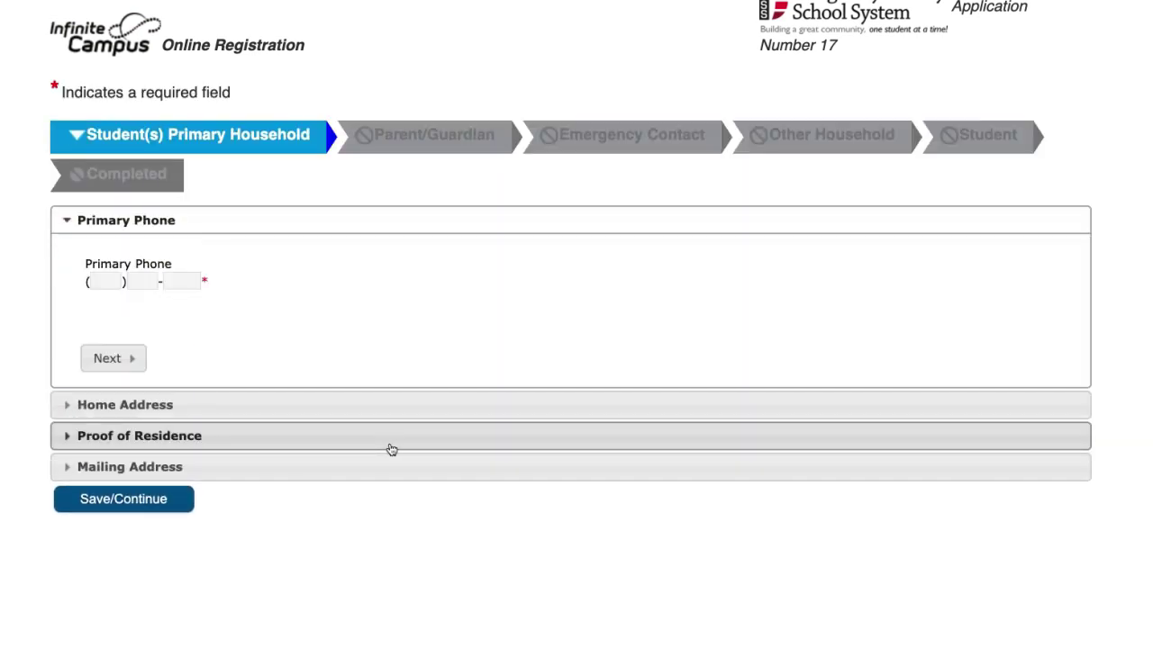
{"action": "left_click", "coordinate": [112, 285]}
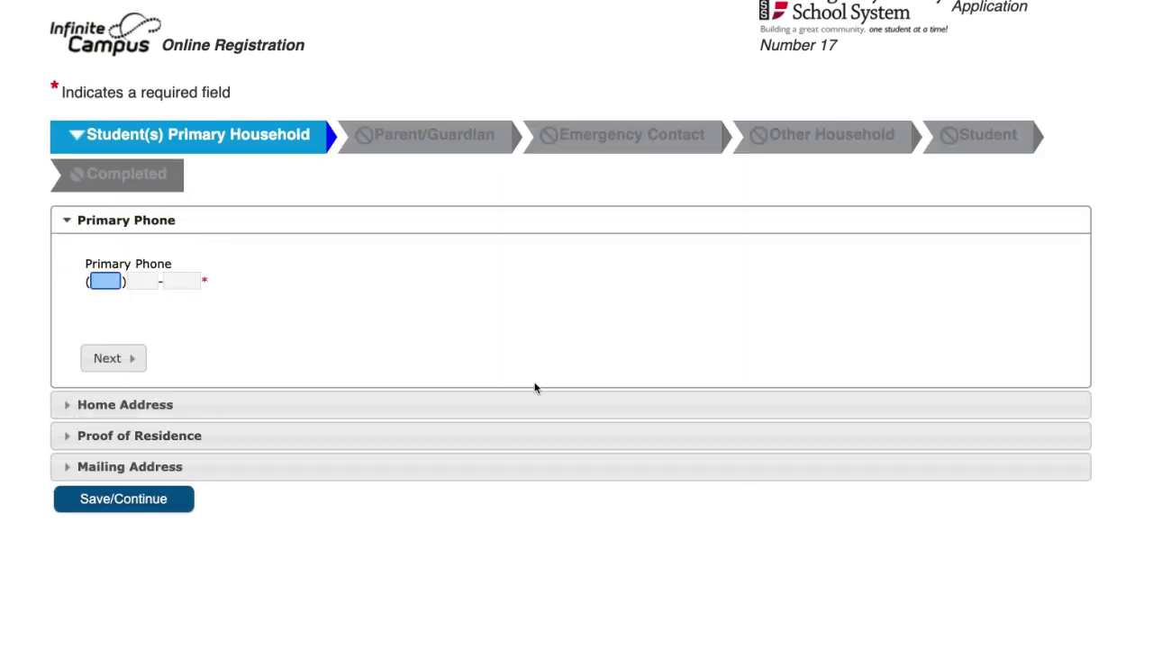
{"action": "type", "text": "555 ) 555 - "}
{"action": "type", "text": "5555"}
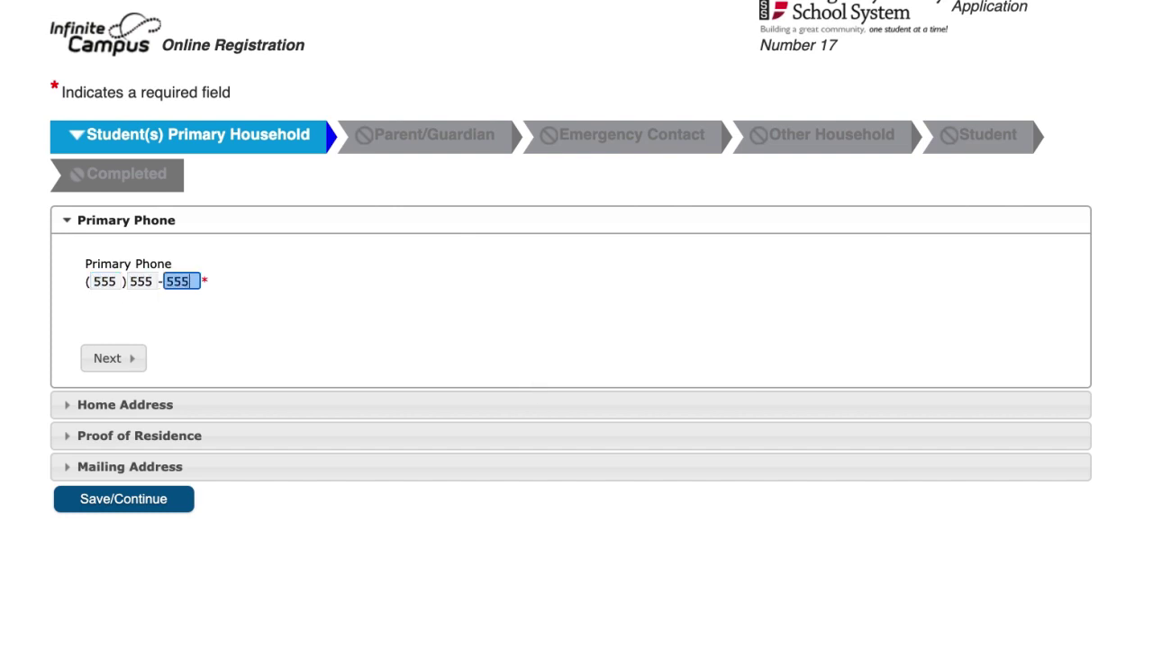
{"action": "left_click", "coordinate": [129, 360]}
{"action": "scroll", "coordinate": [190, 399], "scroll_direction": "down", "scroll_amount": 3}
Enter the street number, set direction W, and choose the matching suggested street address
{"action": "left_click", "coordinate": [171, 157]}
{"action": "left_click", "coordinate": [147, 130]}
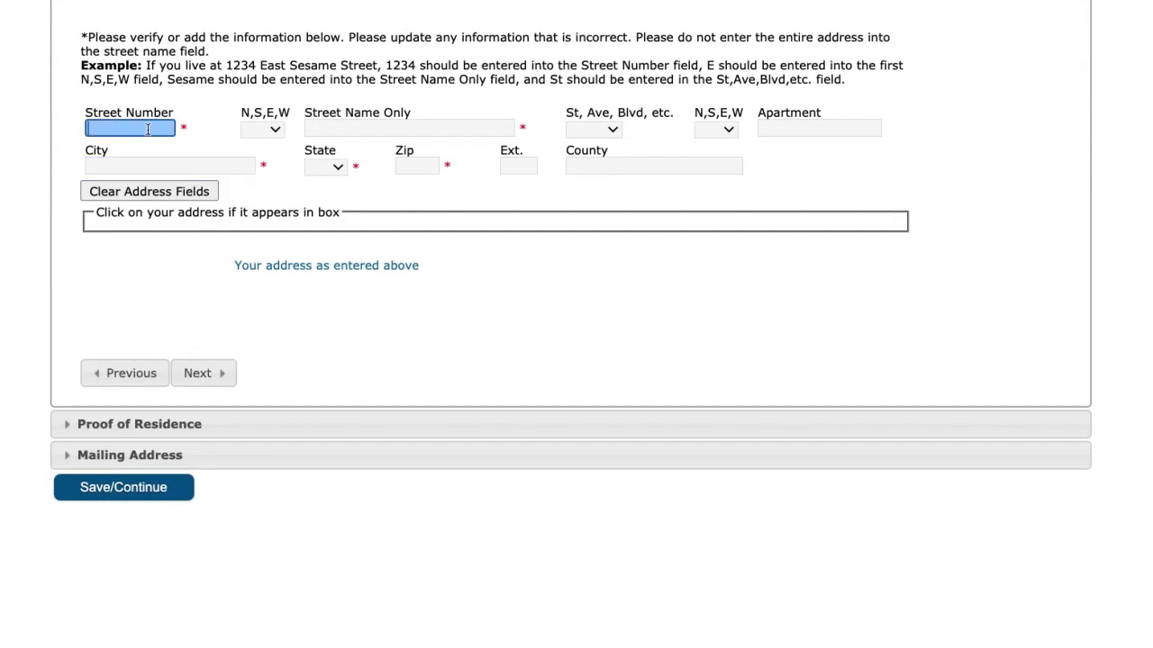
{"action": "type", "text": "100"}
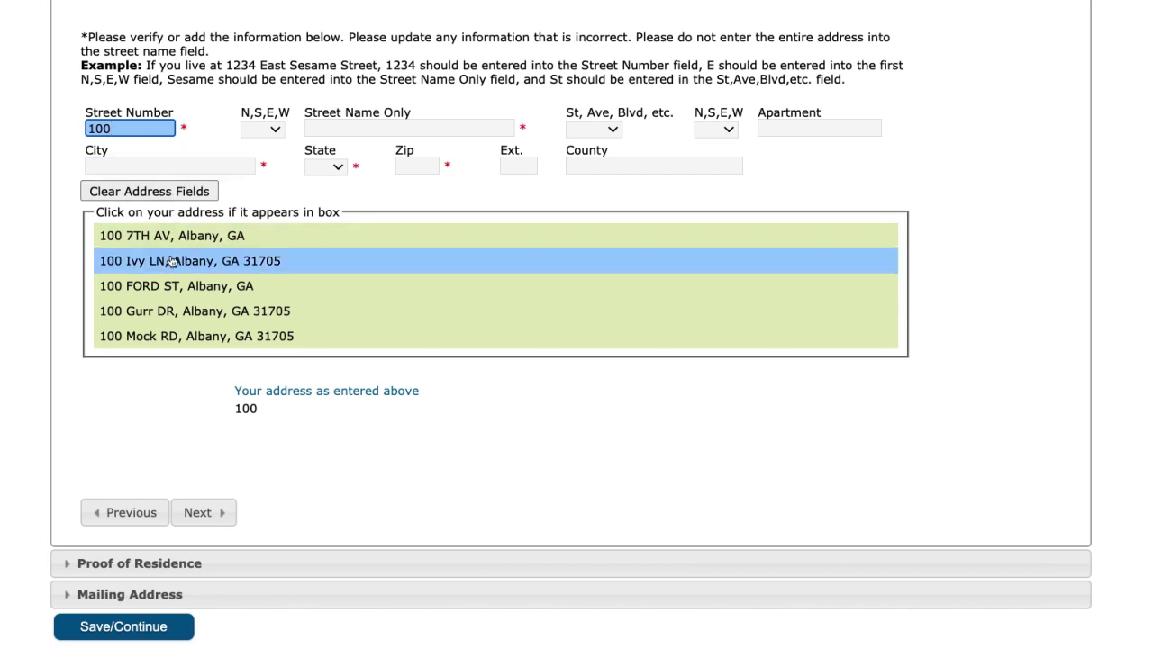
{"action": "left_click", "coordinate": [331, 126]}
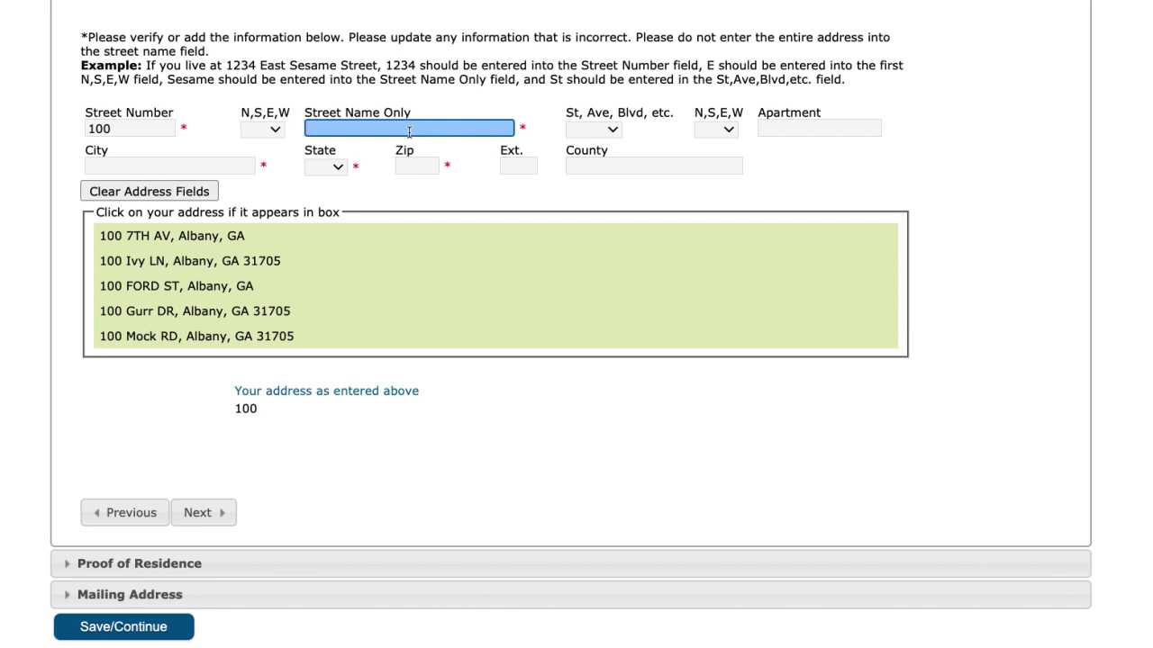
{"action": "left_click", "coordinate": [263, 129]}
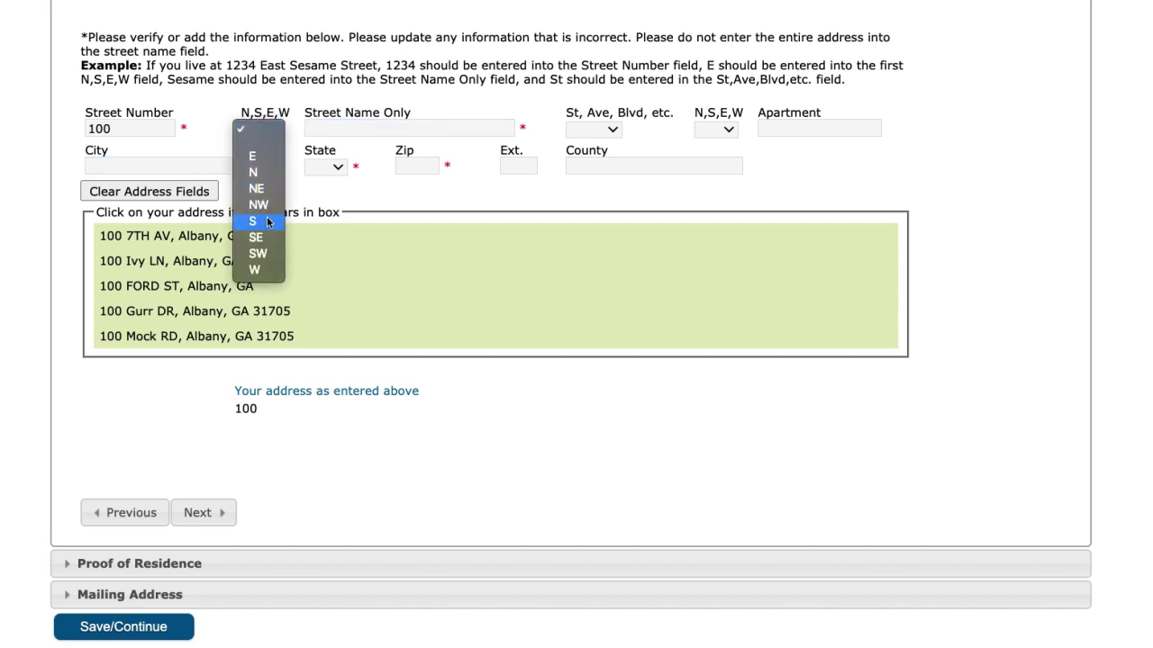
{"action": "left_click", "coordinate": [267, 269]}
{"action": "left_click", "coordinate": [343, 128]}
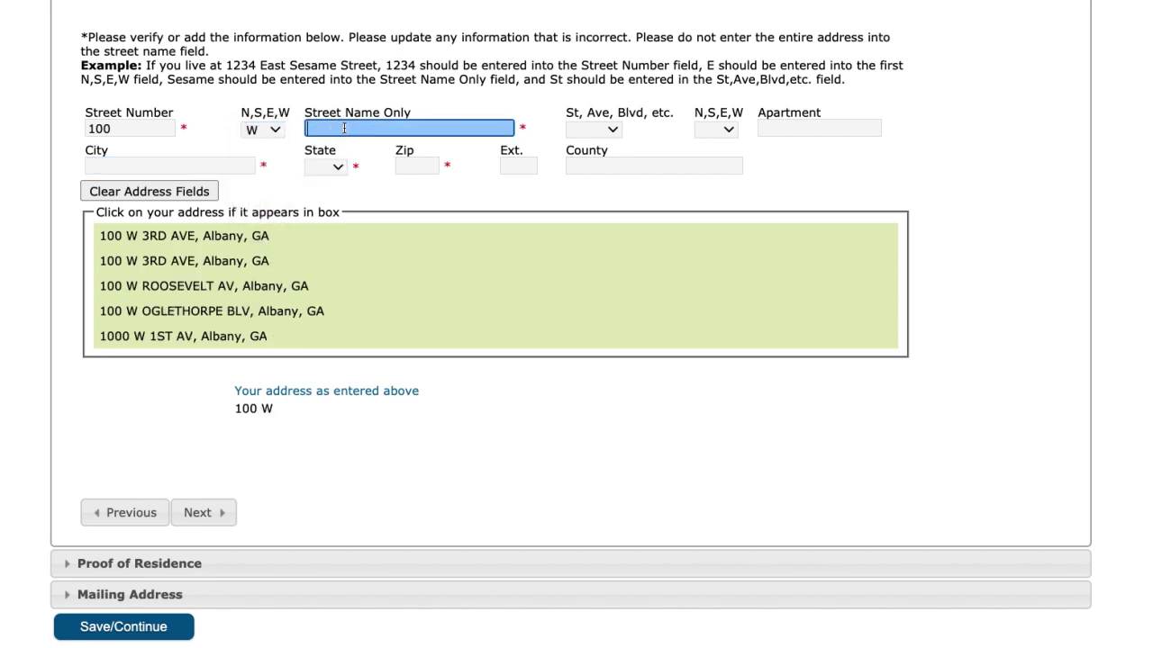
{"action": "left_click", "coordinate": [274, 244]}
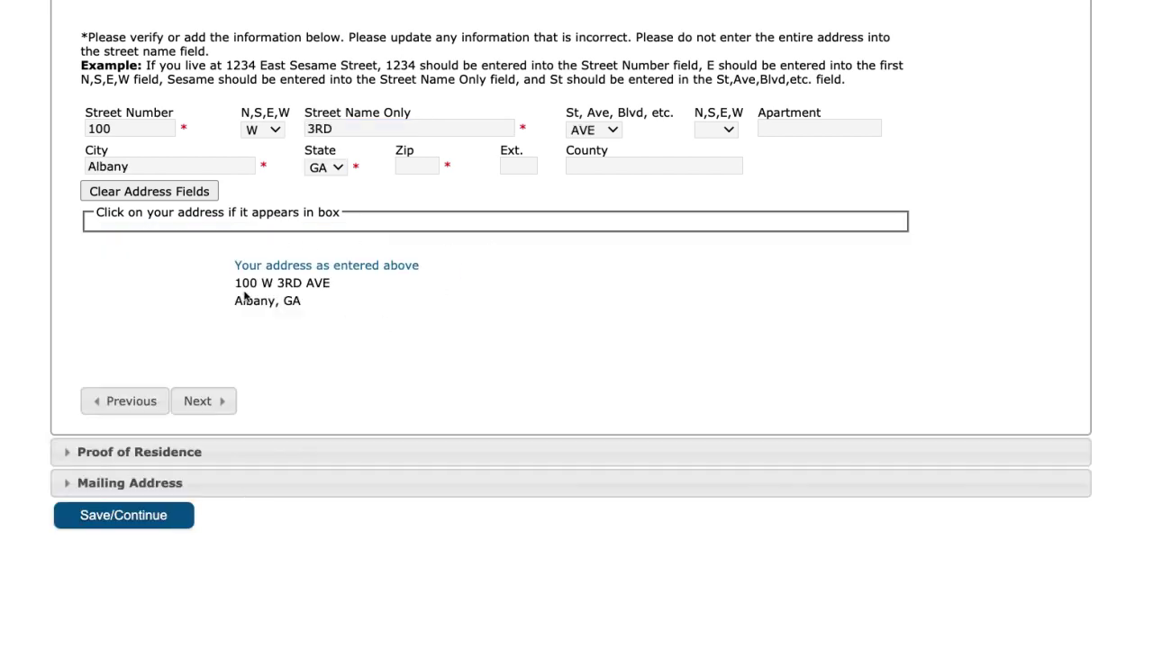
Review the address preview, enter the zip code, and continue to proof of residence
{"action": "left_click_drag", "start_coordinate": [234, 281], "coordinate": [335, 310]}
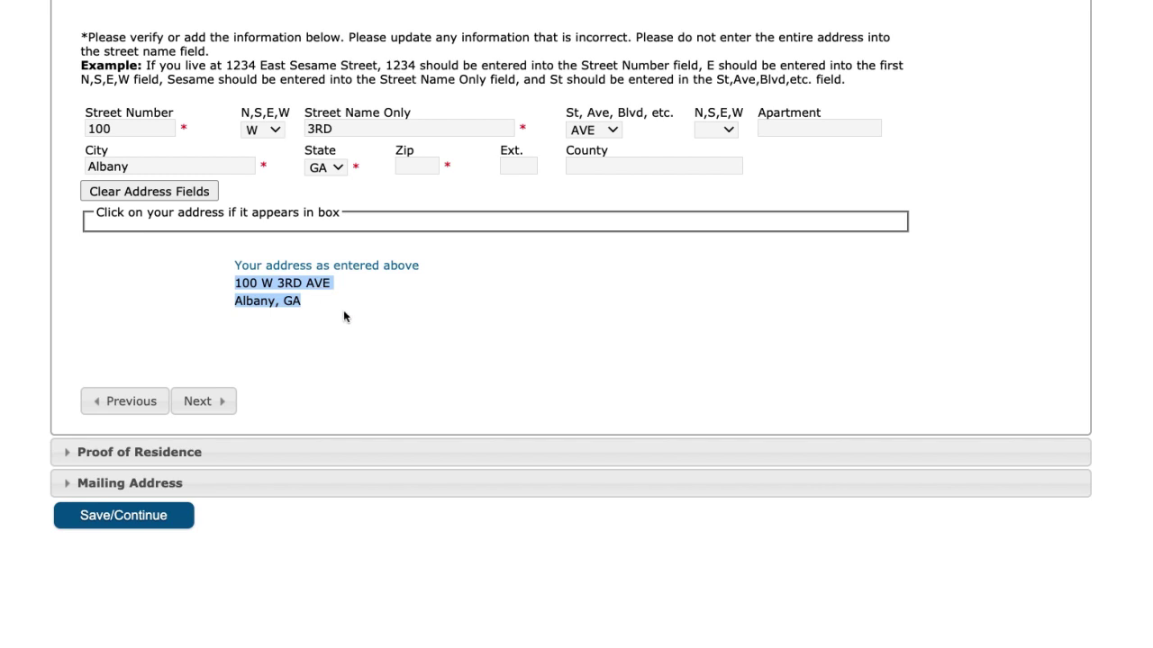
{"action": "left_click", "coordinate": [314, 319]}
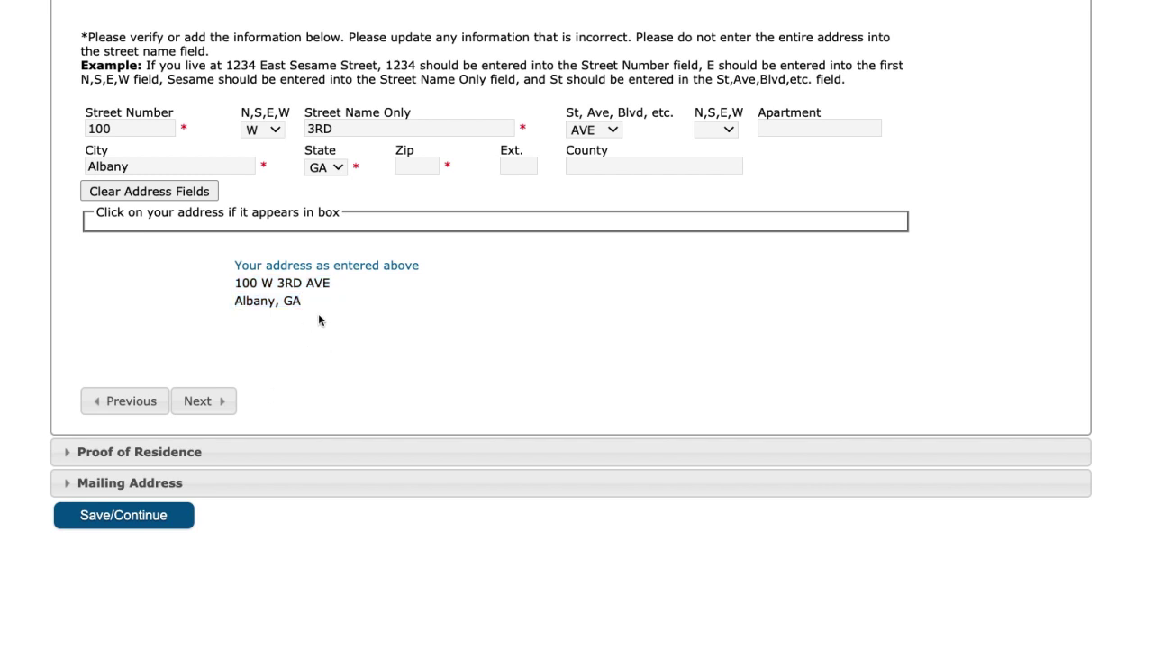
{"action": "left_click", "coordinate": [401, 166]}
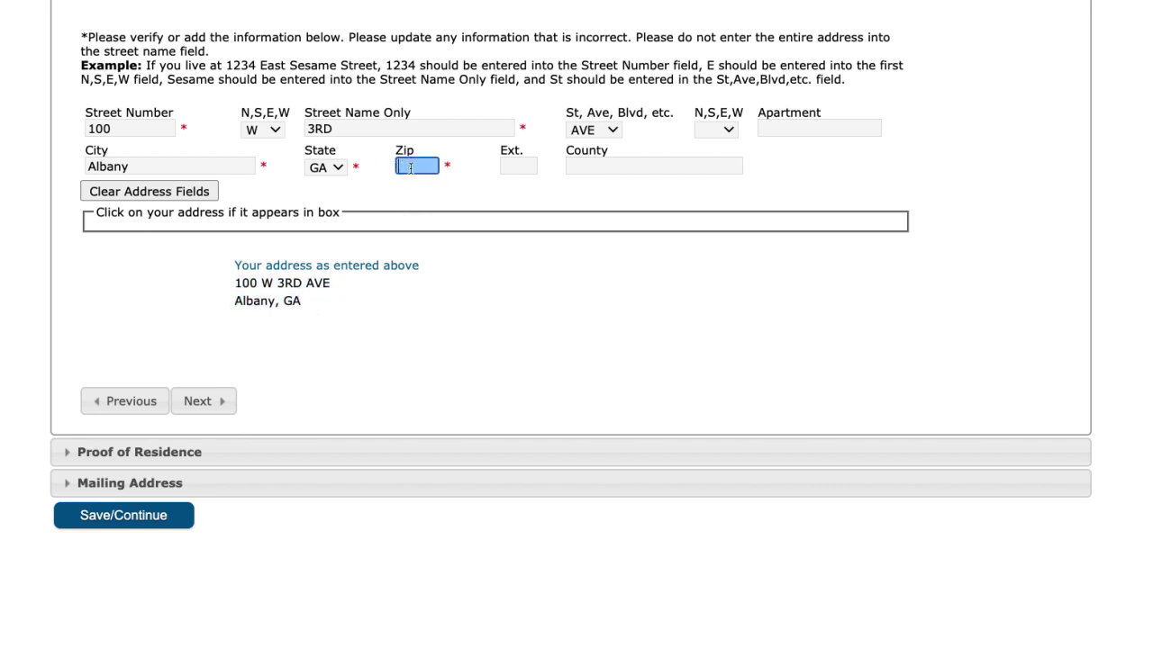
{"action": "type", "text": "31705"}
{"action": "left_click", "coordinate": [204, 401]}
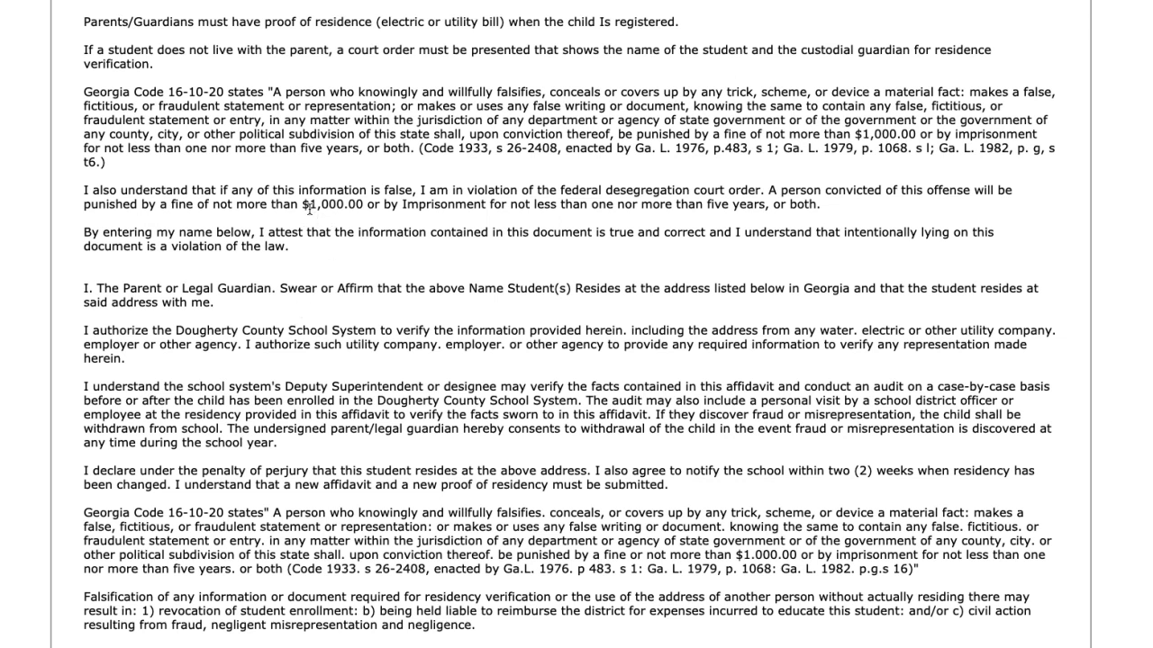
Read the residency affidavit, enter the parent's name, and scroll on to the mailing address
{"action": "left_click_drag", "start_coordinate": [403, 208], "coordinate": [820, 206]}
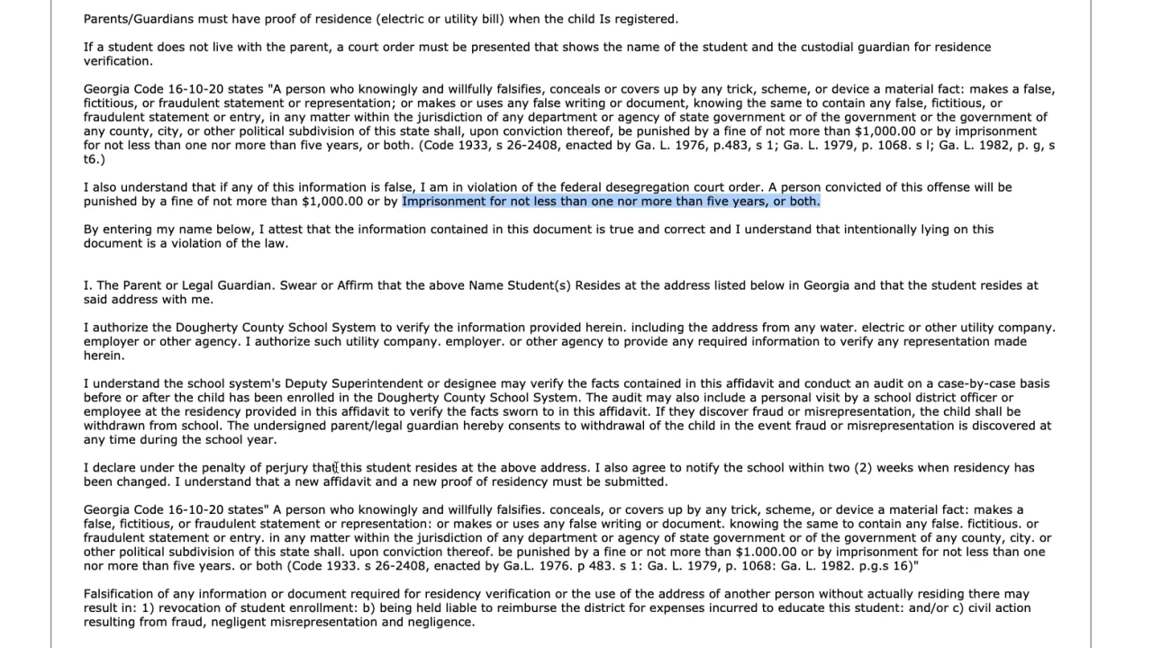
{"action": "left_click", "coordinate": [336, 468]}
{"action": "scroll", "coordinate": [336, 467], "scroll_direction": "down", "scroll_amount": 1}
{"action": "left_click", "coordinate": [134, 645]}
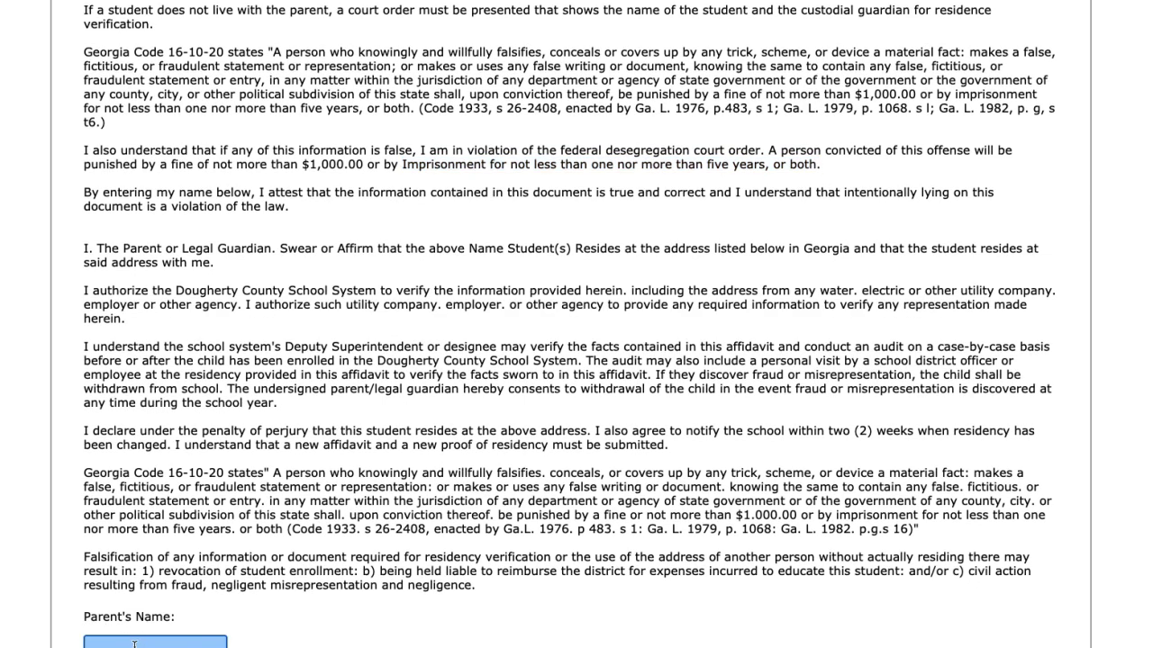
{"action": "type", "text": "John Doe"}
{"action": "scroll", "coordinate": [576, 324], "scroll_direction": "down", "scroll_amount": 1}
{"action": "left_click", "coordinate": [522, 642]}
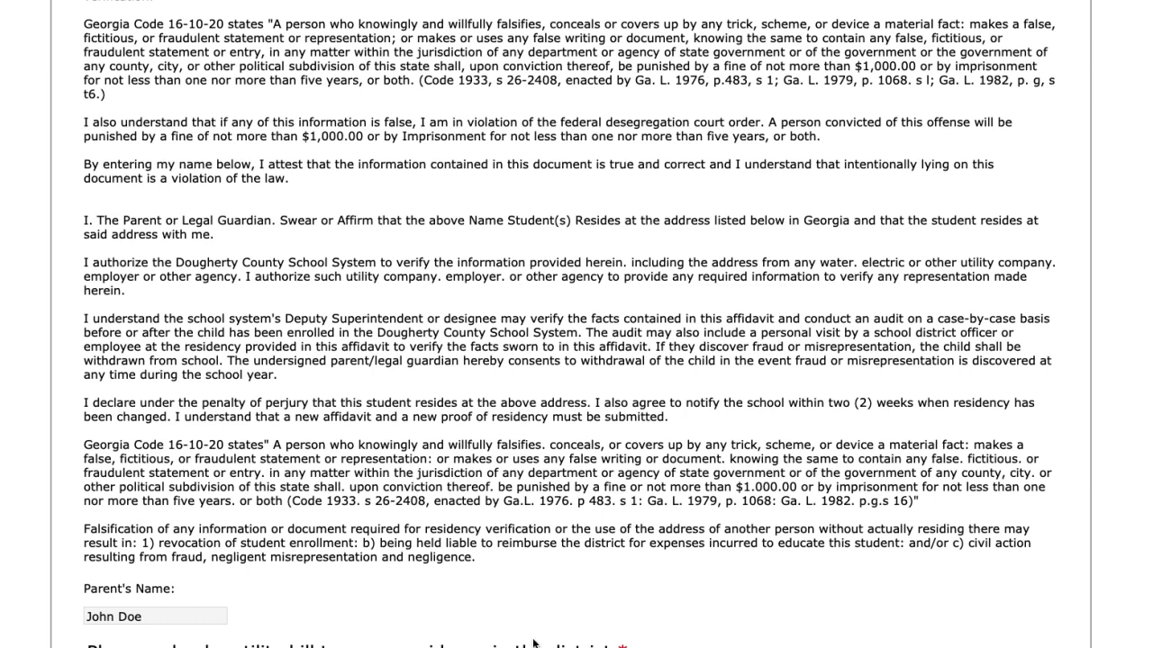
{"action": "scroll", "coordinate": [521, 645], "scroll_direction": "down", "scroll_amount": 1}
{"action": "scroll", "coordinate": [417, 592], "scroll_direction": "down", "scroll_amount": 2}
{"action": "scroll", "coordinate": [417, 591], "scroll_direction": "down", "scroll_amount": 1}
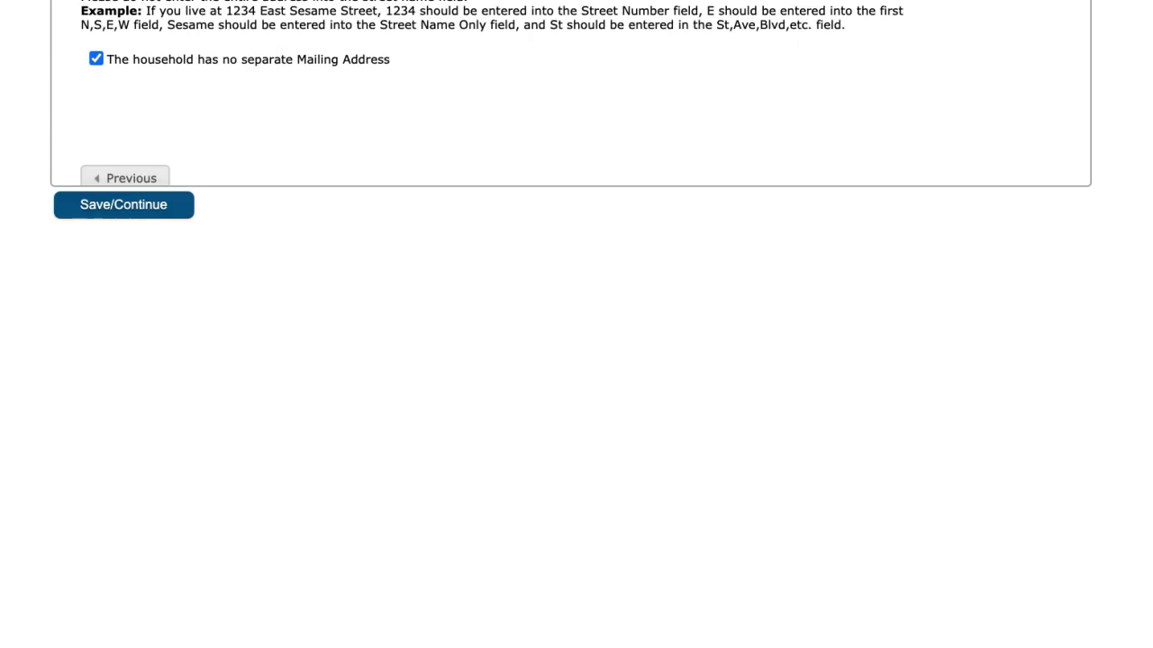
{"action": "scroll", "coordinate": [392, 602], "scroll_direction": "up", "scroll_amount": 2}
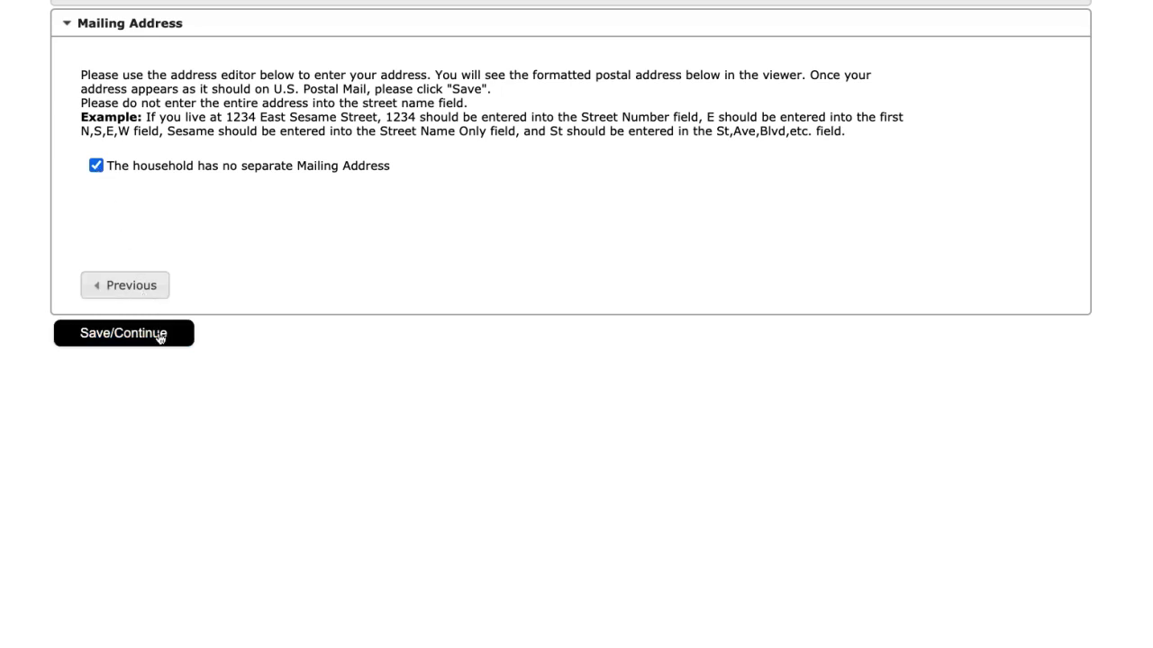
Keep 'The household has no separate Mailing Address' checked and Save/Continue to Parent/Guardian
{"action": "left_click", "coordinate": [100, 169]}
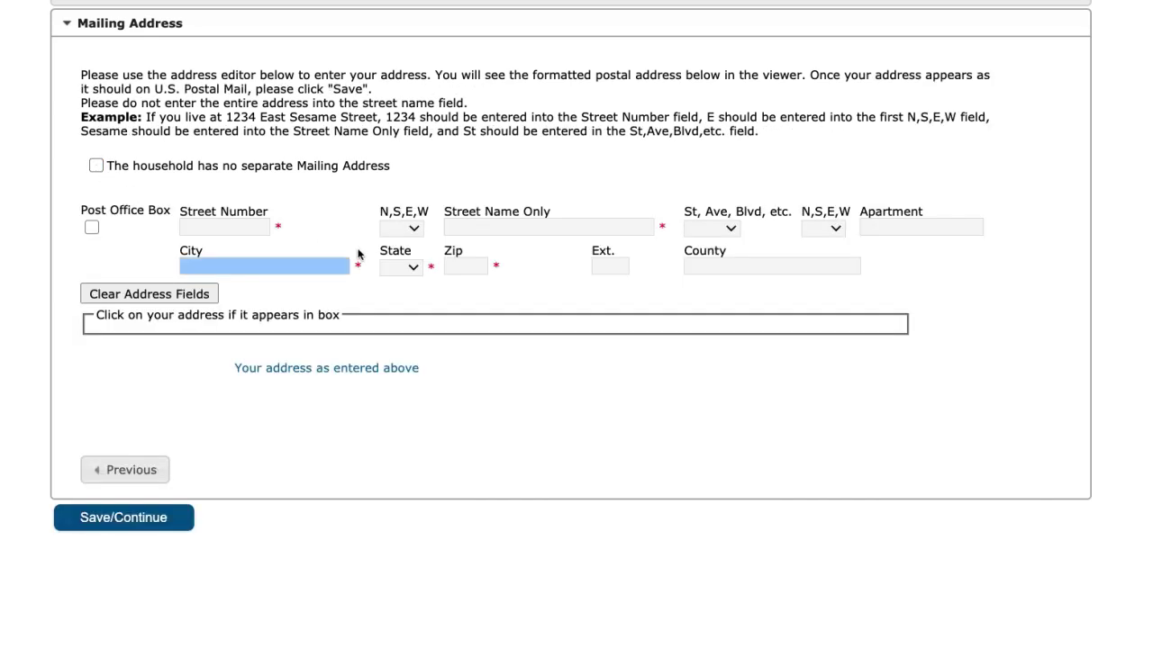
{"action": "left_click", "coordinate": [96, 166]}
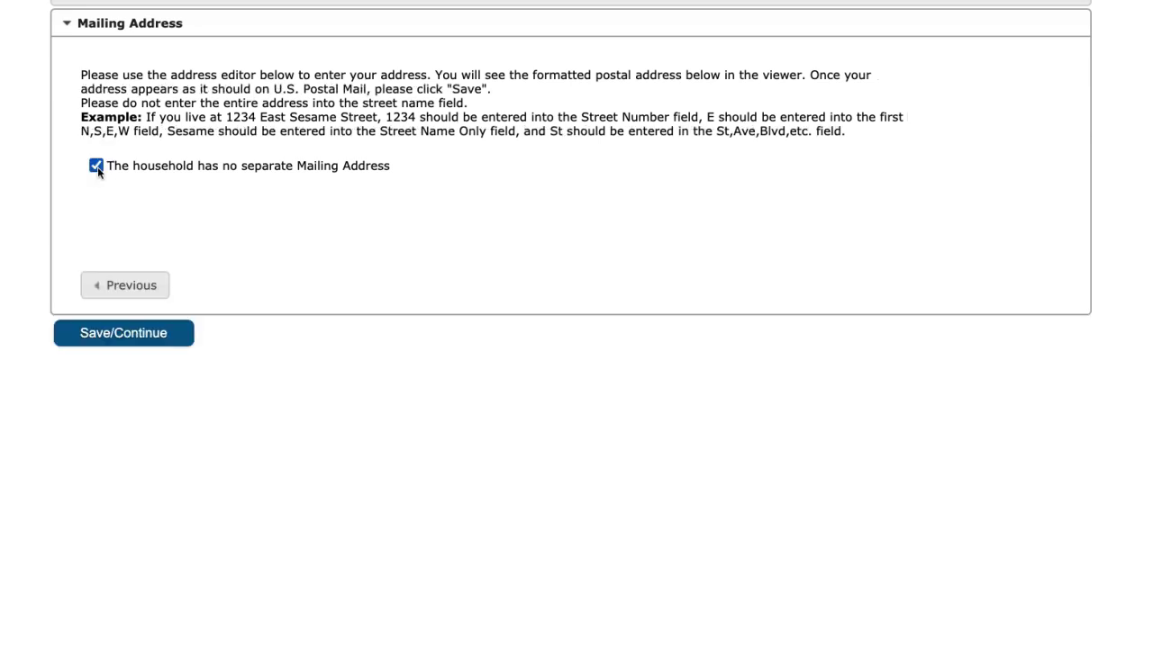
{"action": "left_click", "coordinate": [154, 341]}
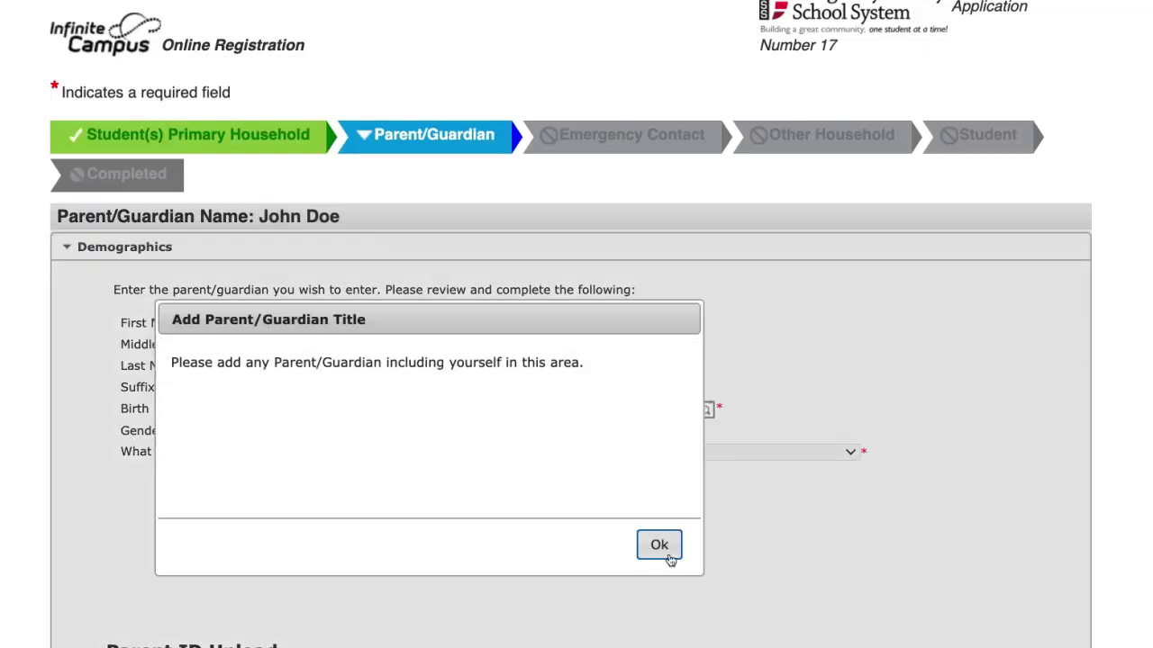
{"action": "left_click", "coordinate": [660, 547]}
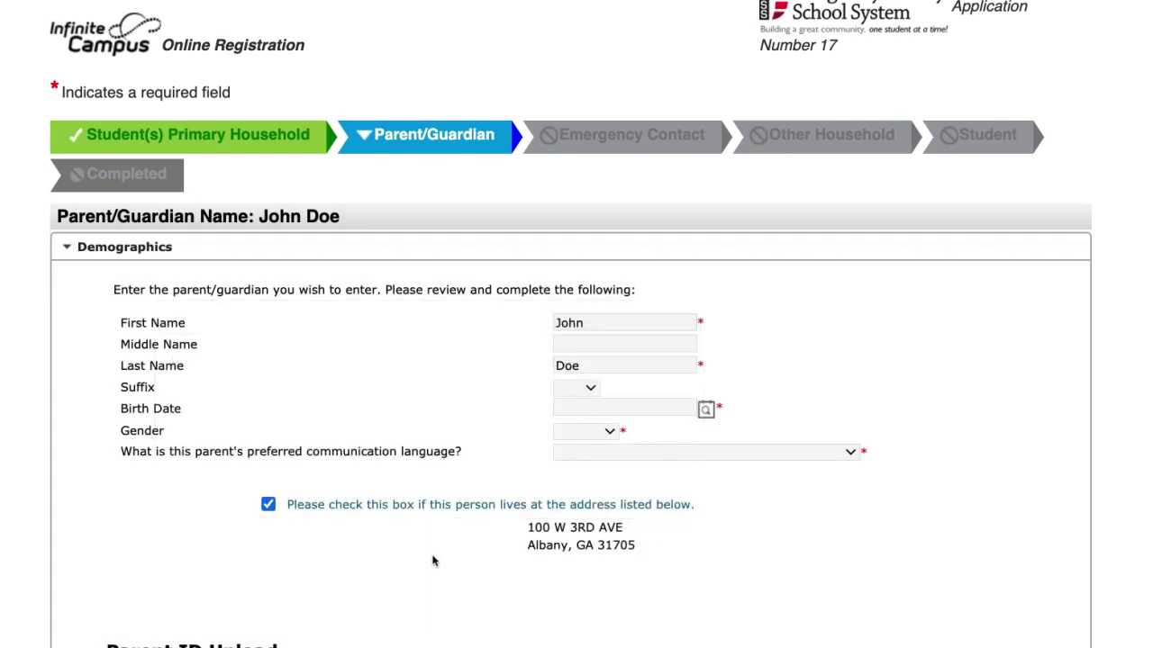
{"action": "scroll", "coordinate": [432, 561], "scroll_direction": "down", "scroll_amount": 2}
{"action": "left_click", "coordinate": [618, 337]}
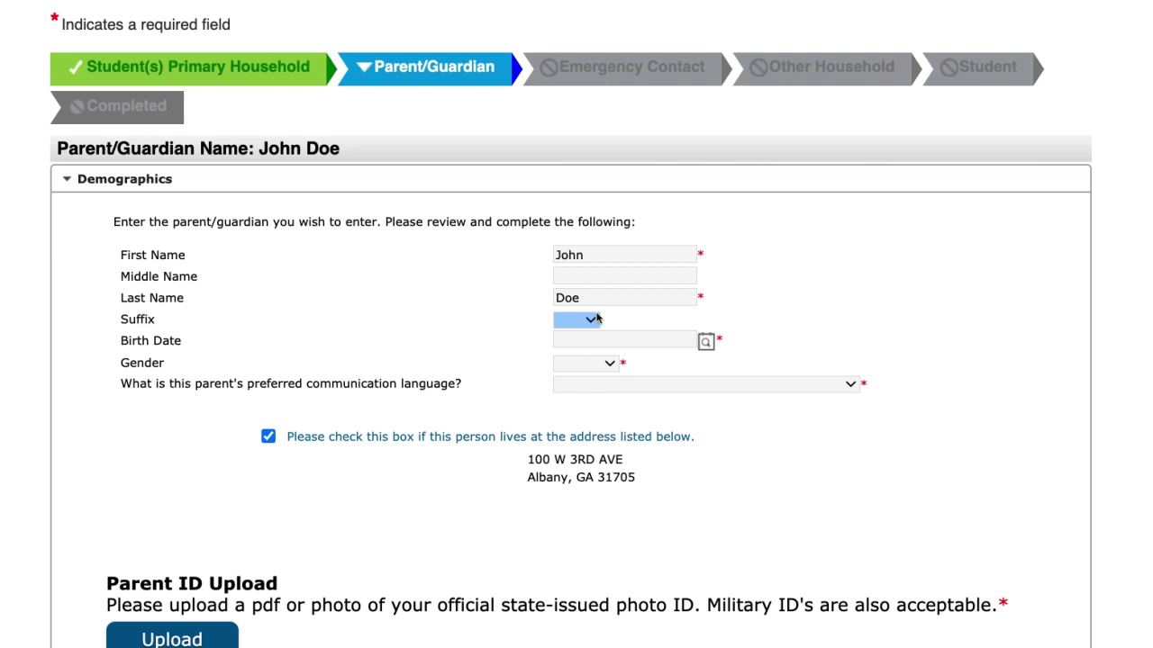
{"action": "left_click", "coordinate": [707, 340]}
{"action": "left_click", "coordinate": [699, 430]}
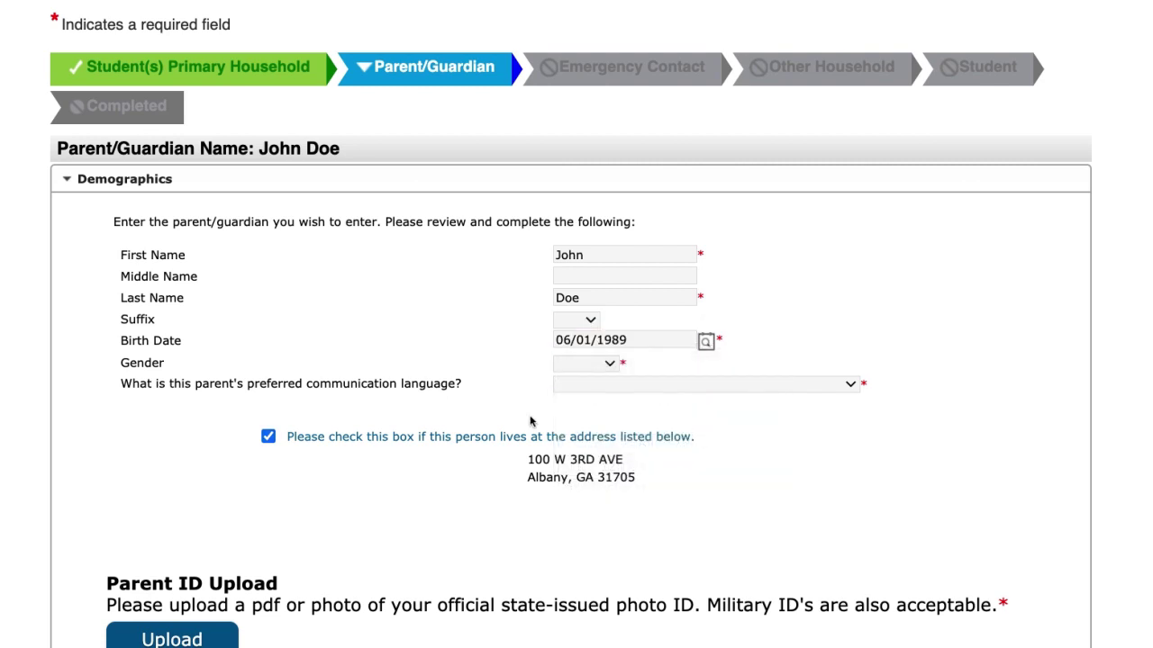
{"action": "left_click", "coordinate": [608, 365]}
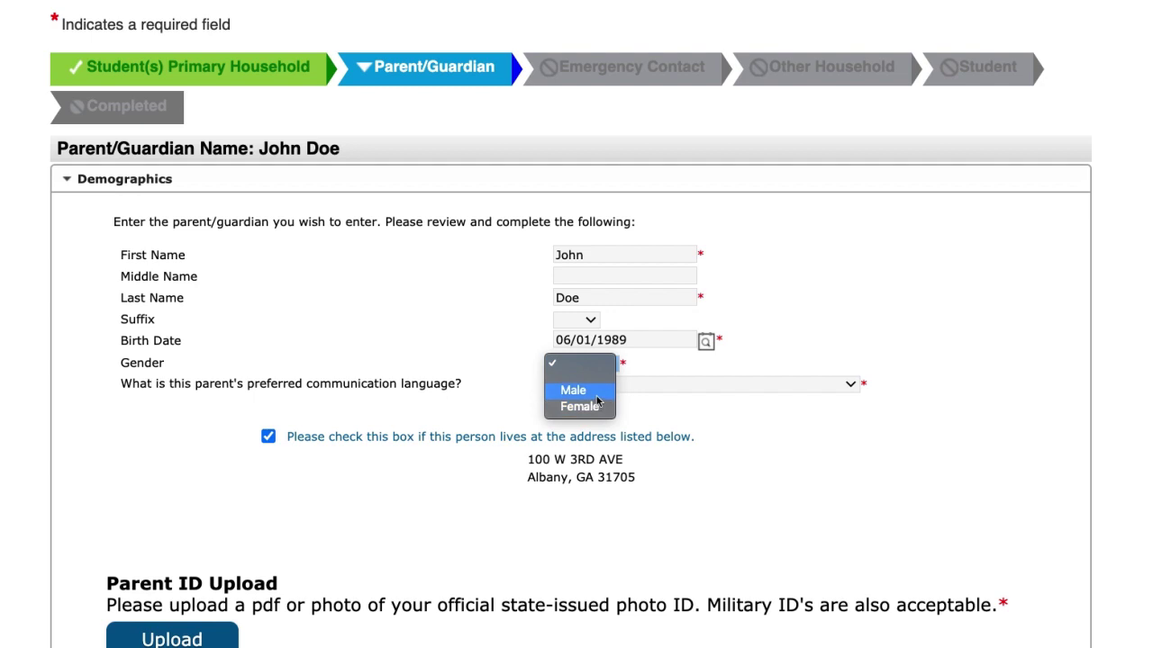
{"action": "left_click", "coordinate": [601, 392]}
{"action": "left_click", "coordinate": [687, 386]}
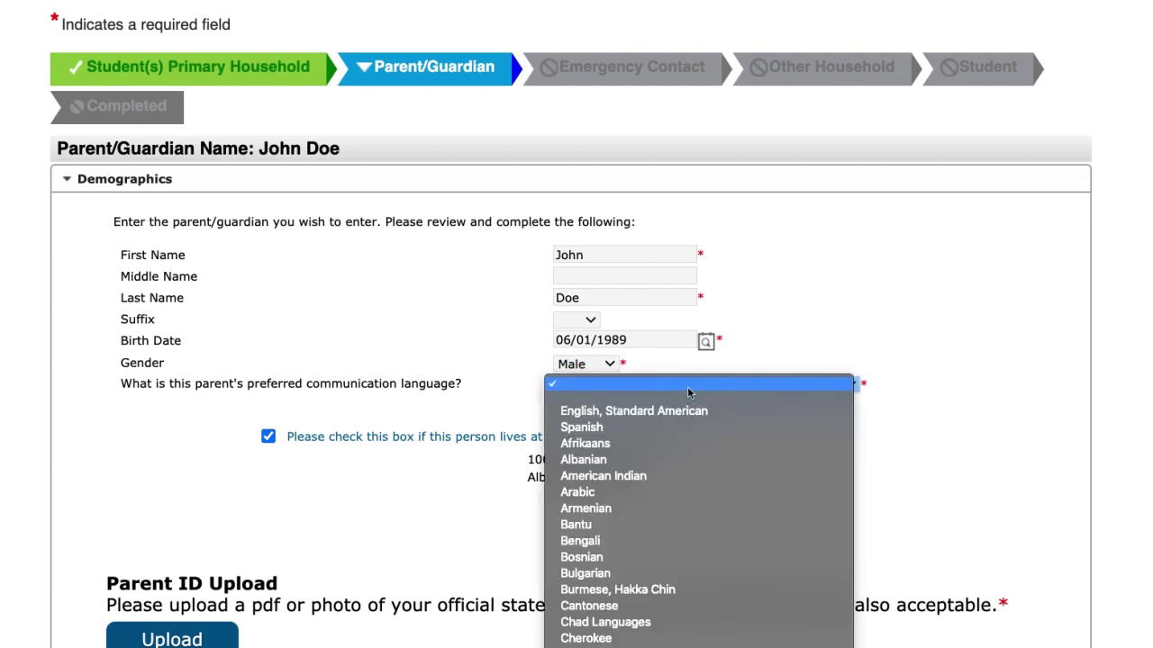
{"action": "left_click", "coordinate": [684, 411]}
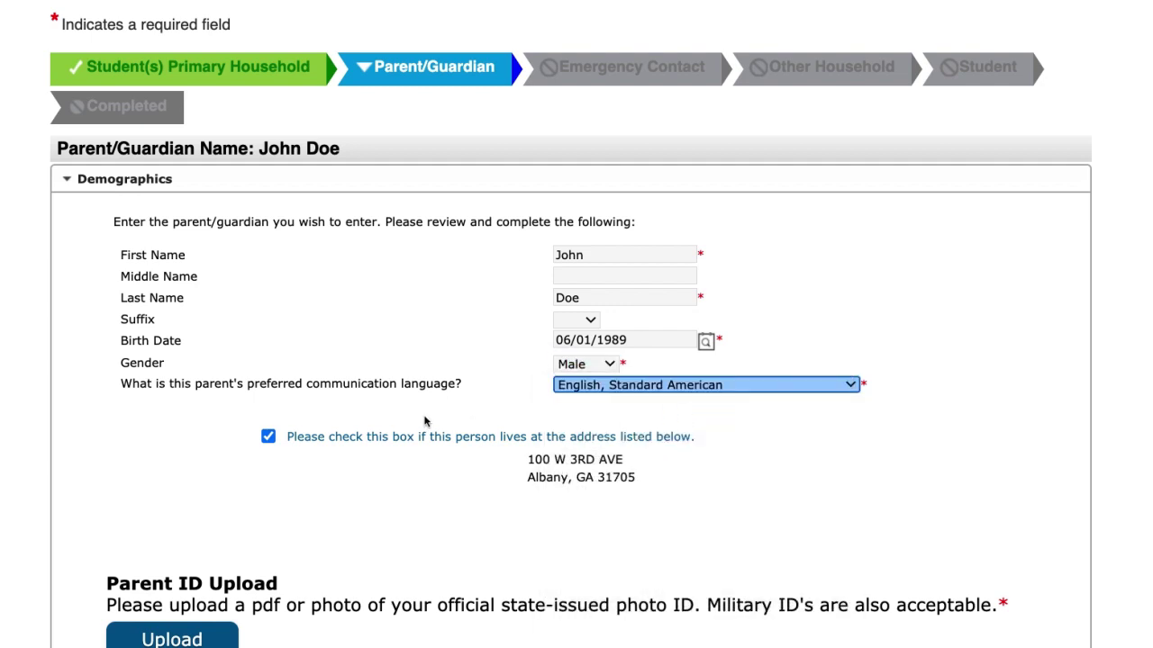
Upload georgia-drivers-license.jpg as the parent's photo ID
{"action": "scroll", "coordinate": [394, 495], "scroll_direction": "down", "scroll_amount": 2}
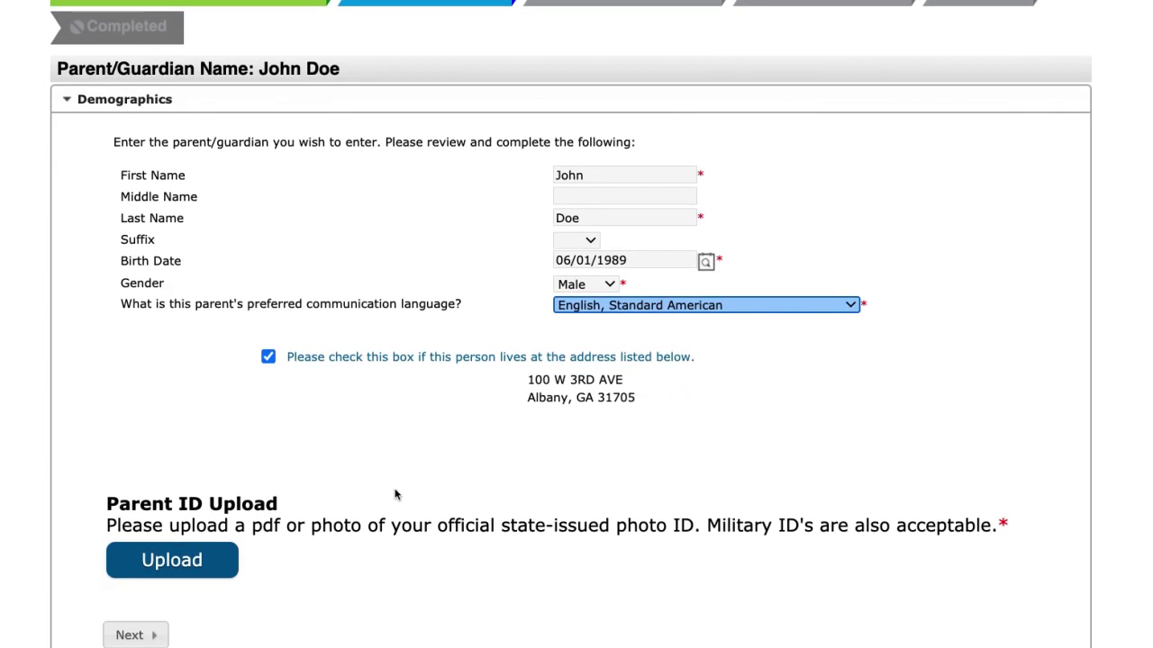
{"action": "left_click", "coordinate": [188, 563]}
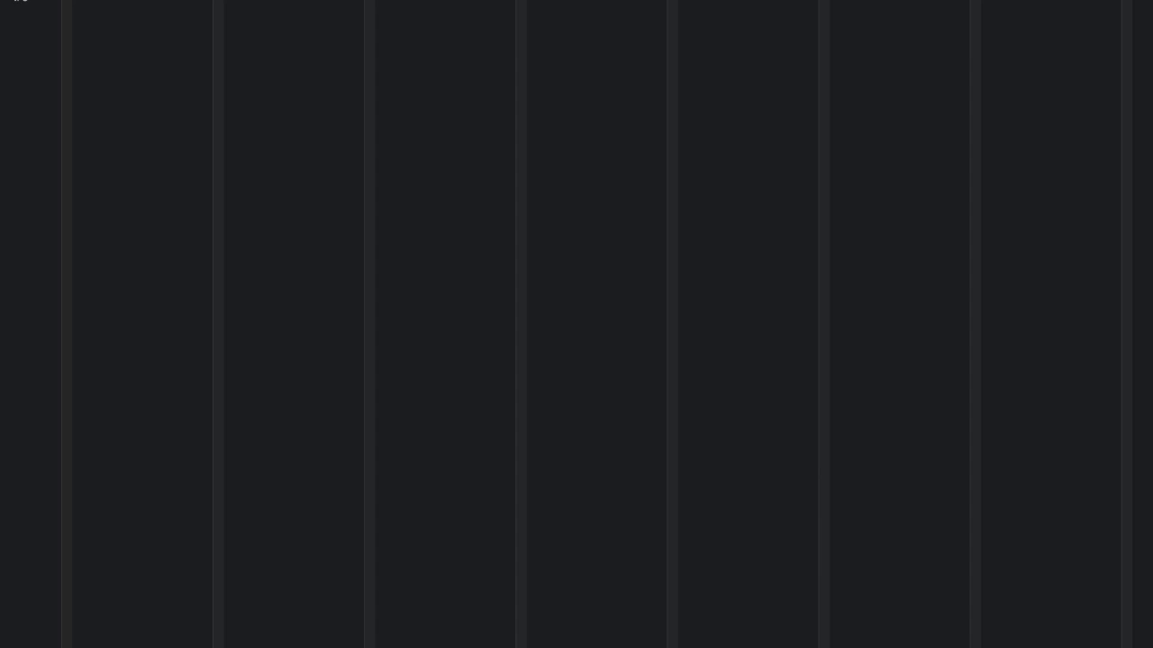
{"action": "key", "text": "Return"}
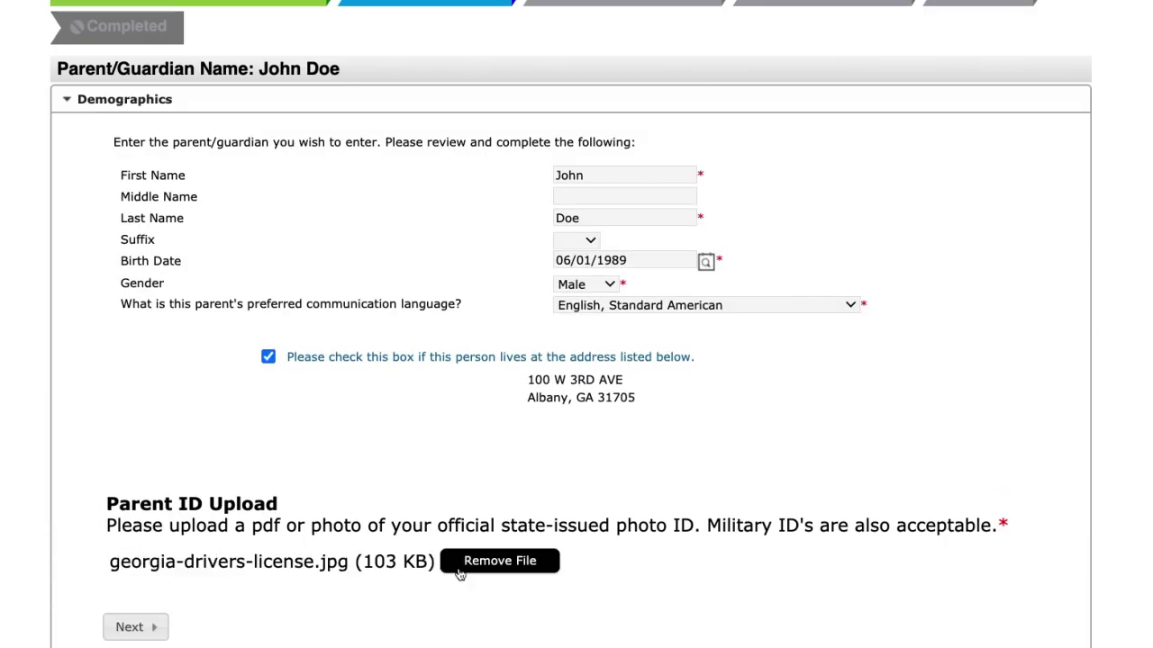
{"action": "scroll", "coordinate": [414, 607], "scroll_direction": "down", "scroll_amount": 2}
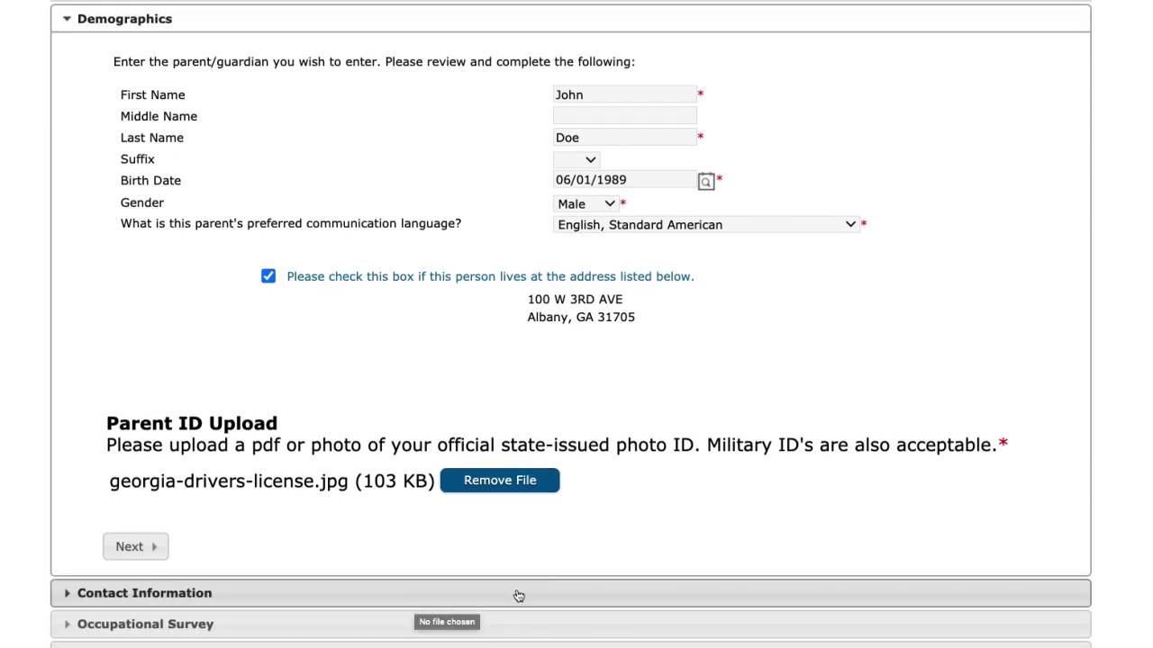
{"action": "left_click", "coordinate": [171, 600]}
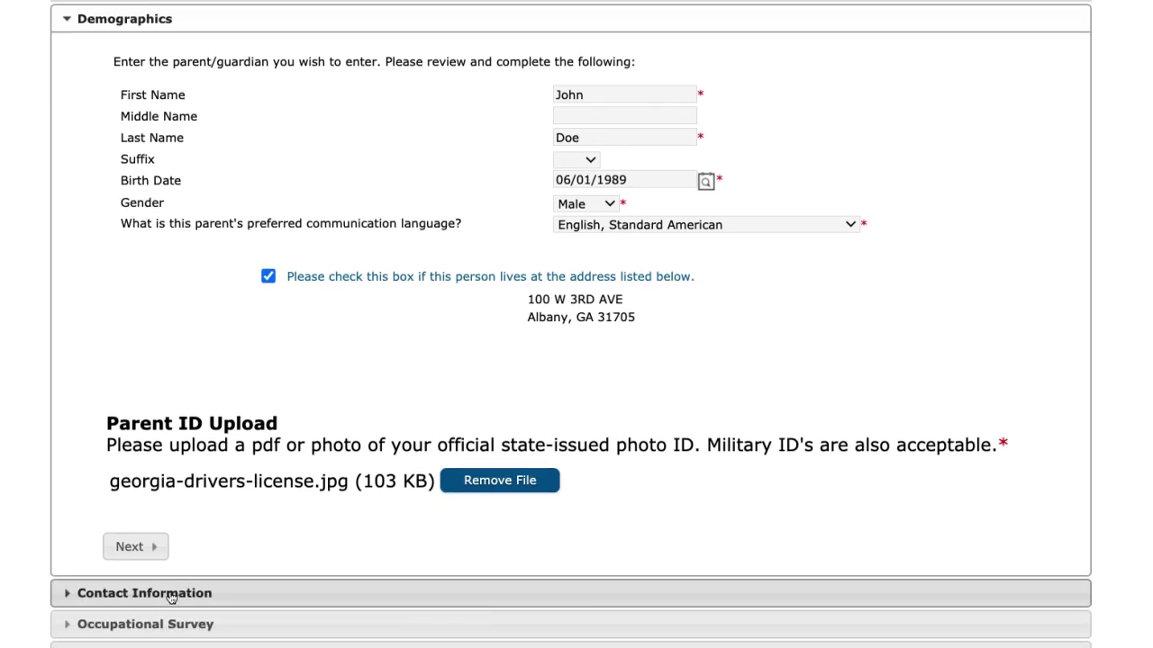
Enter the parent's cell phone number, select the existing e-mail address, and continue
{"action": "left_click", "coordinate": [269, 155]}
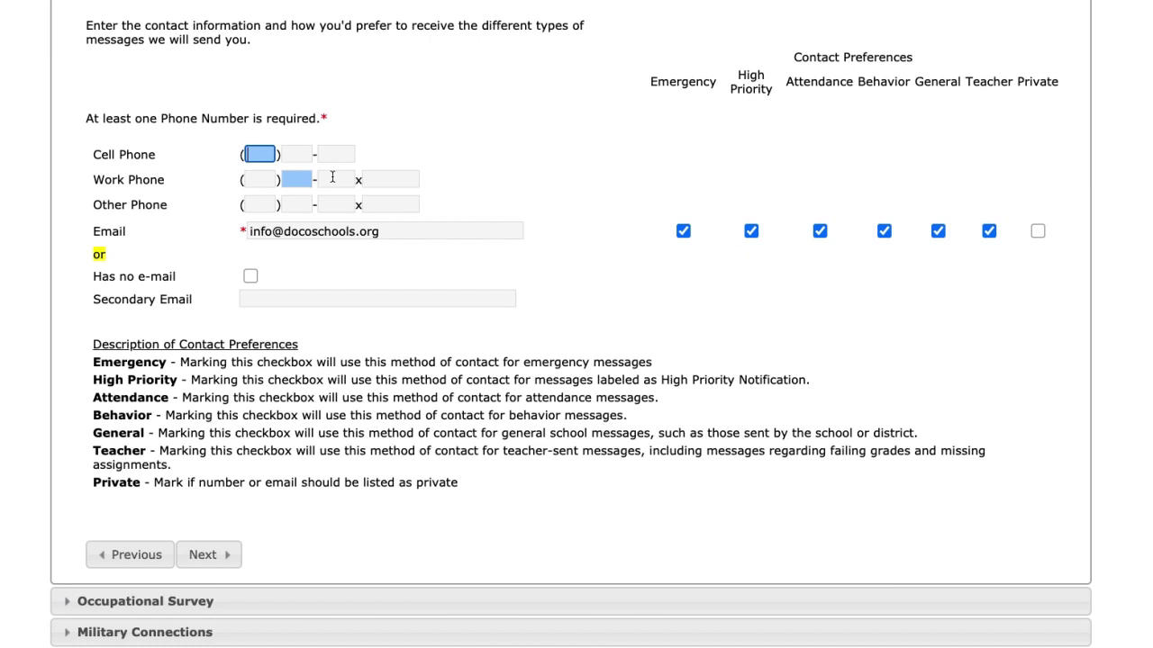
{"action": "type", "text": "555) "}
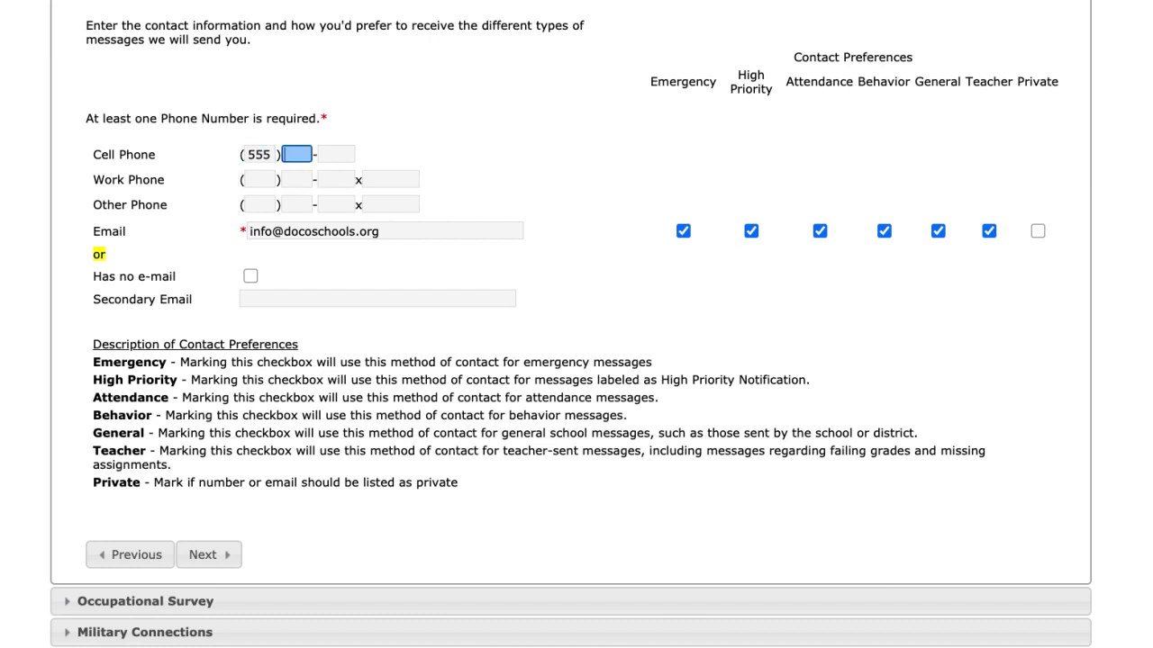
{"action": "type", "text": "555-555"}
{"action": "type", "text": "5555"}
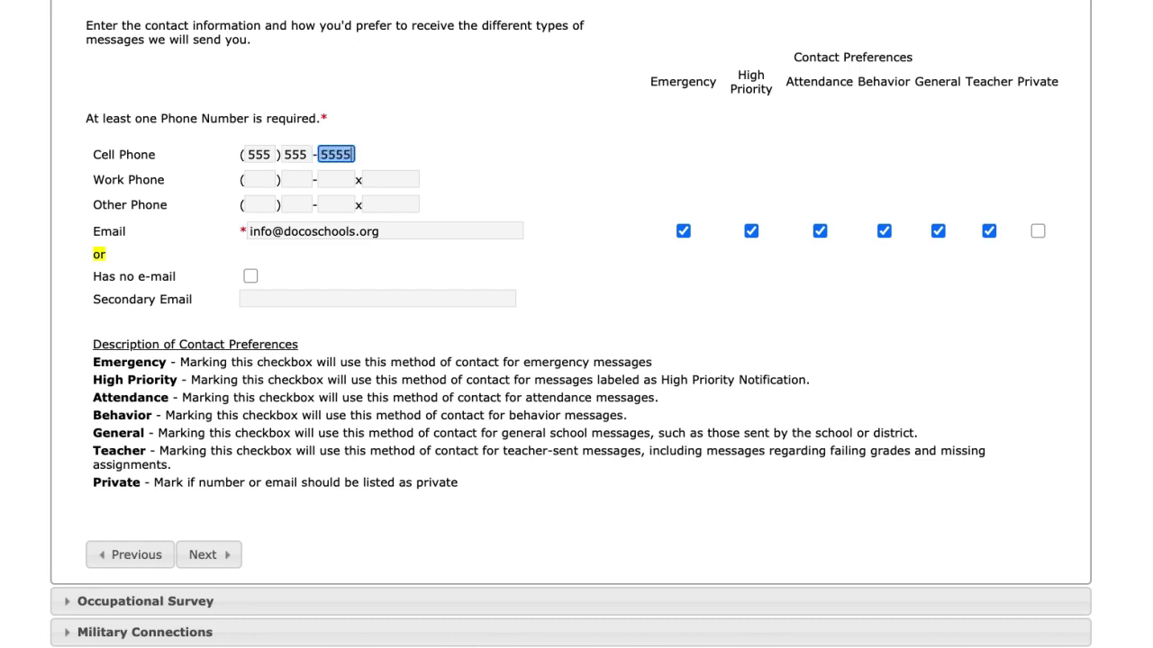
{"action": "left_click", "coordinate": [387, 233]}
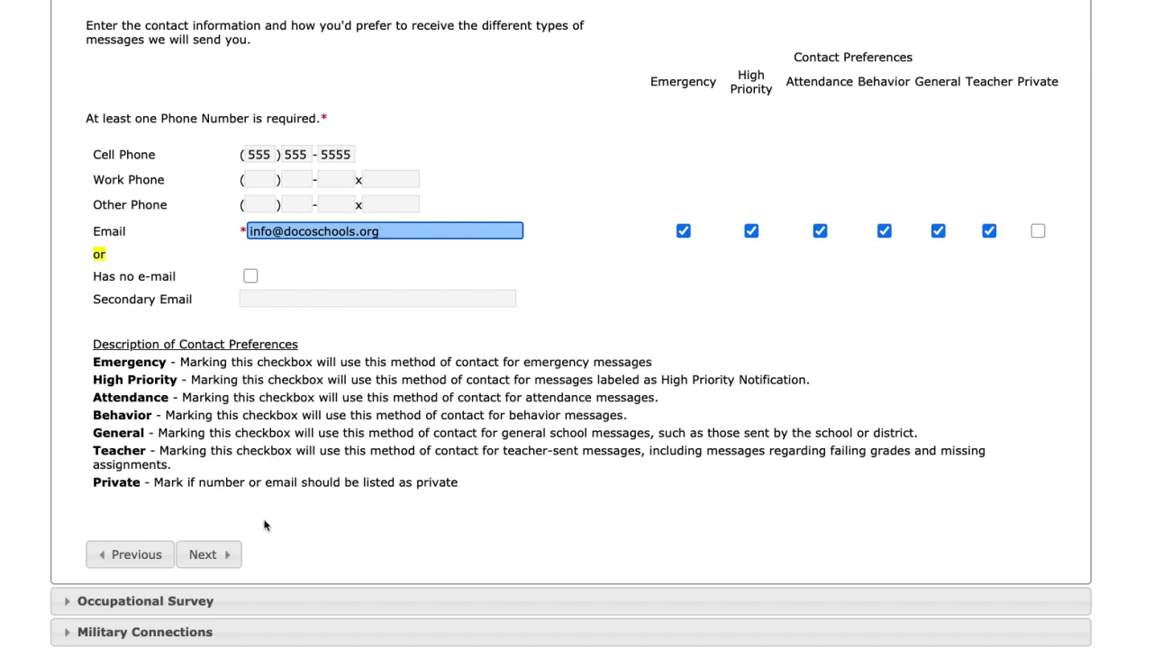
{"action": "left_click", "coordinate": [236, 555]}
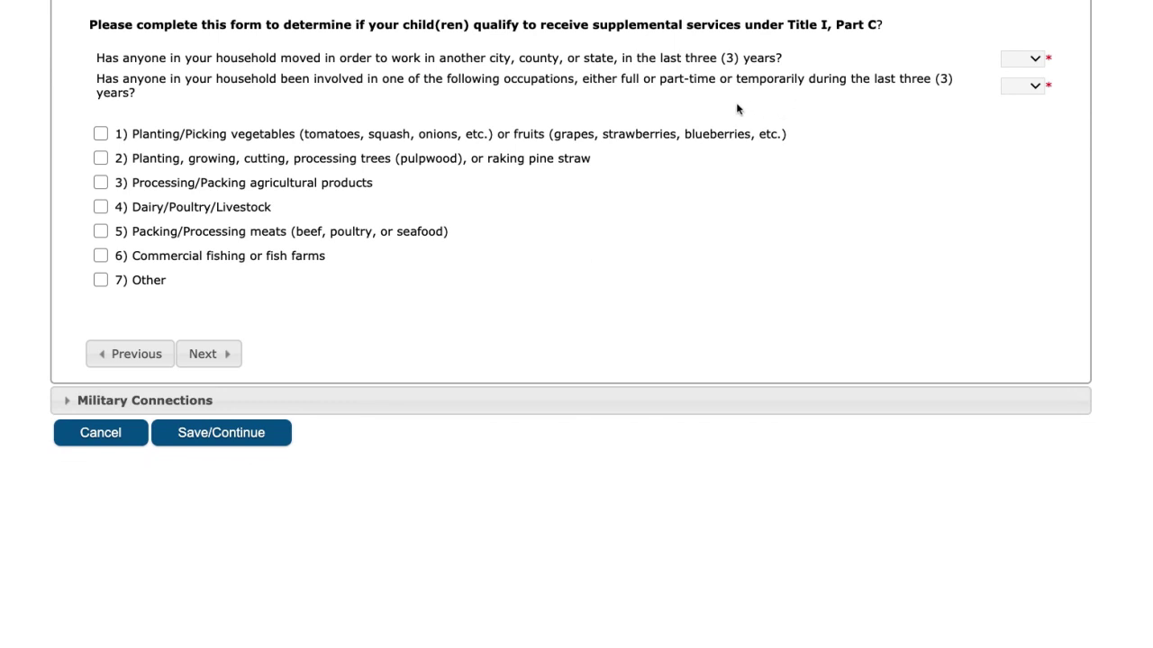
Answer No to both Occupational Survey questions: moving for work and listed occupations
{"action": "left_click", "coordinate": [1036, 61]}
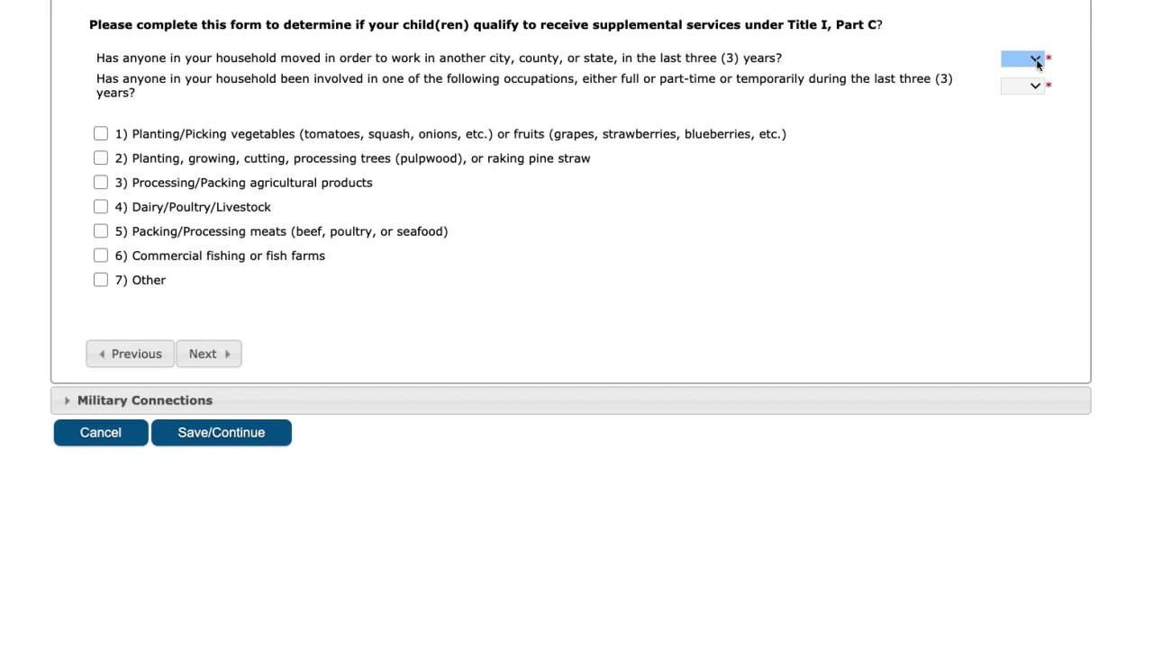
{"action": "left_click", "coordinate": [1027, 101]}
{"action": "left_click", "coordinate": [1025, 126]}
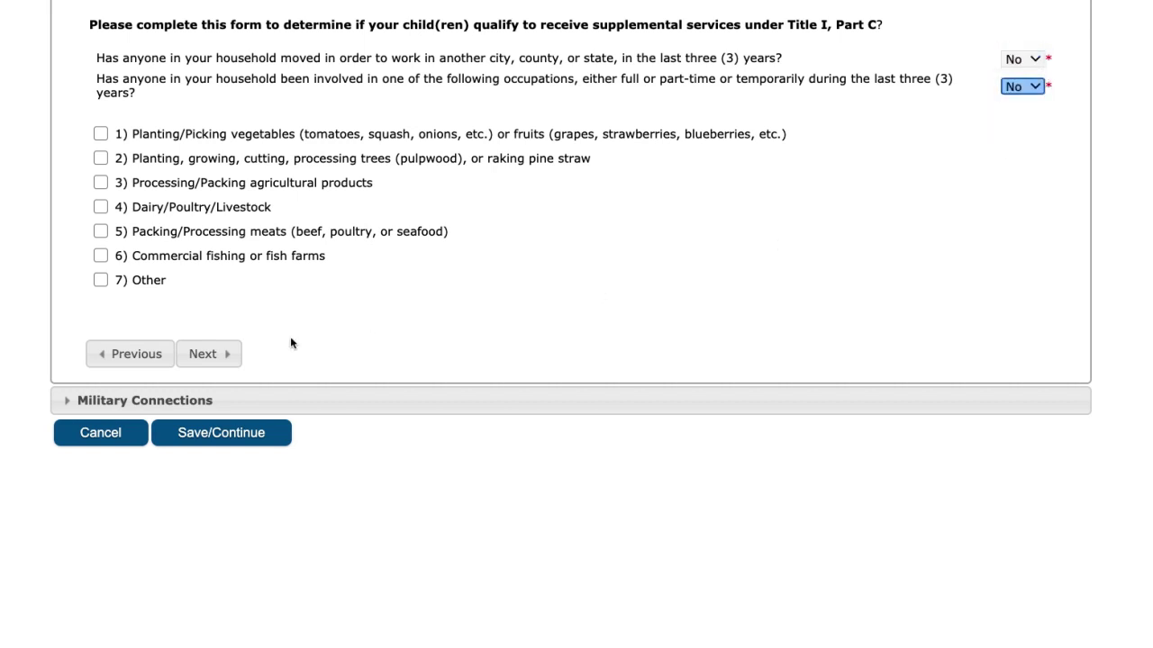
{"action": "left_click", "coordinate": [236, 357]}
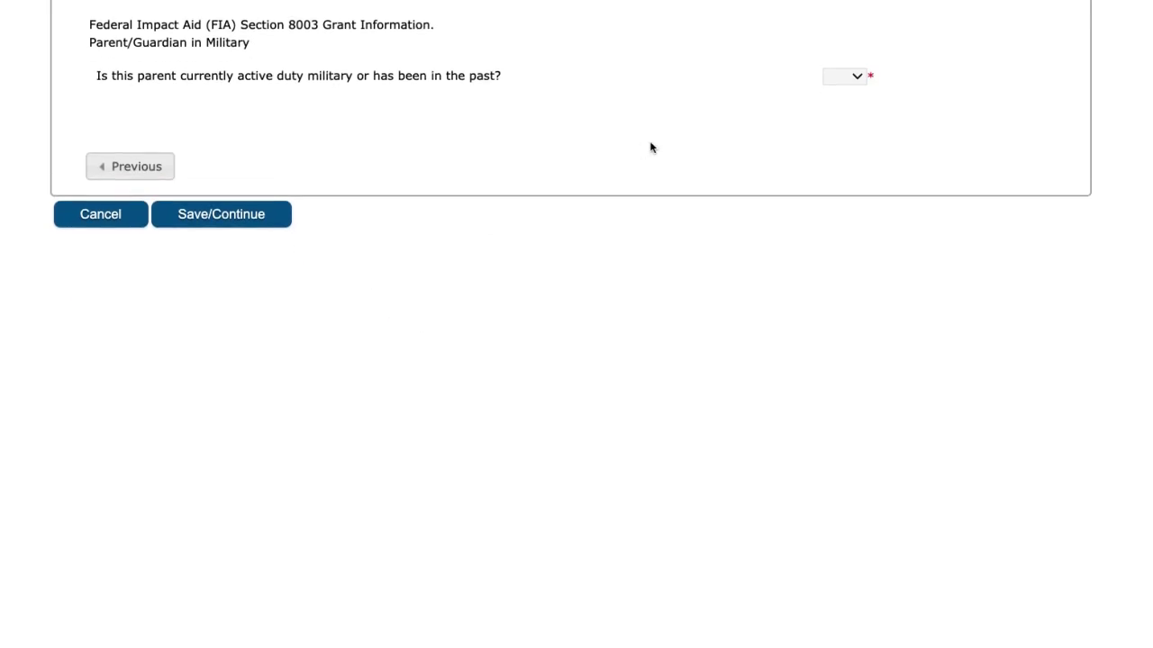
Answer No to the military service question and save the parent/guardian
{"action": "left_click", "coordinate": [854, 111]}
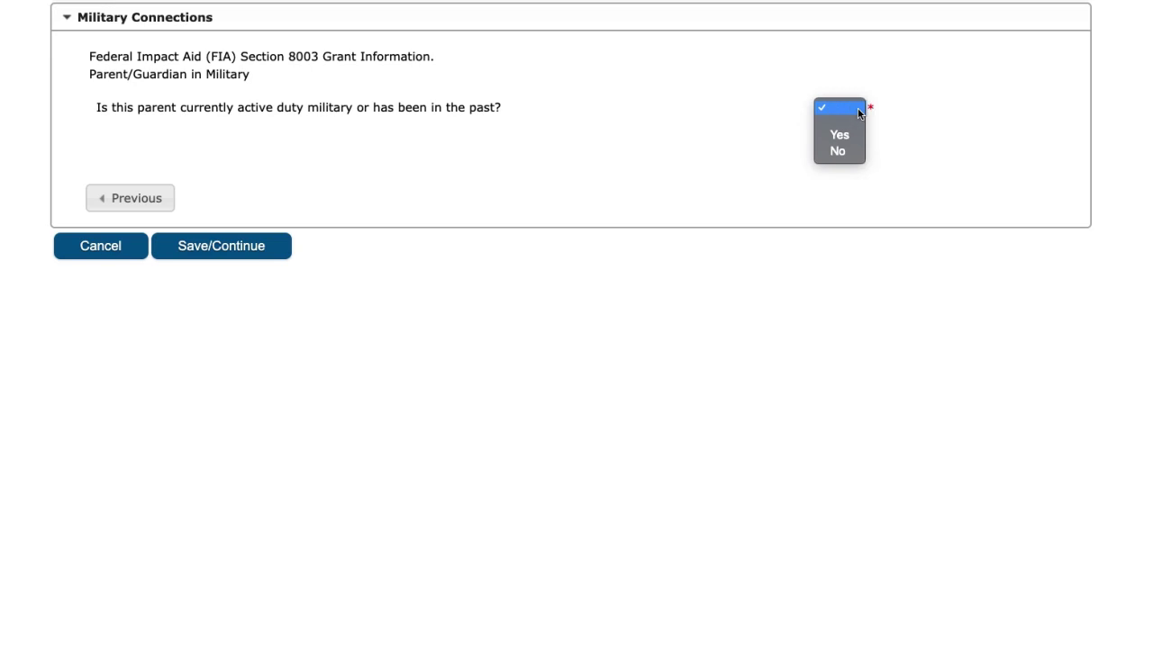
{"action": "left_click", "coordinate": [849, 148]}
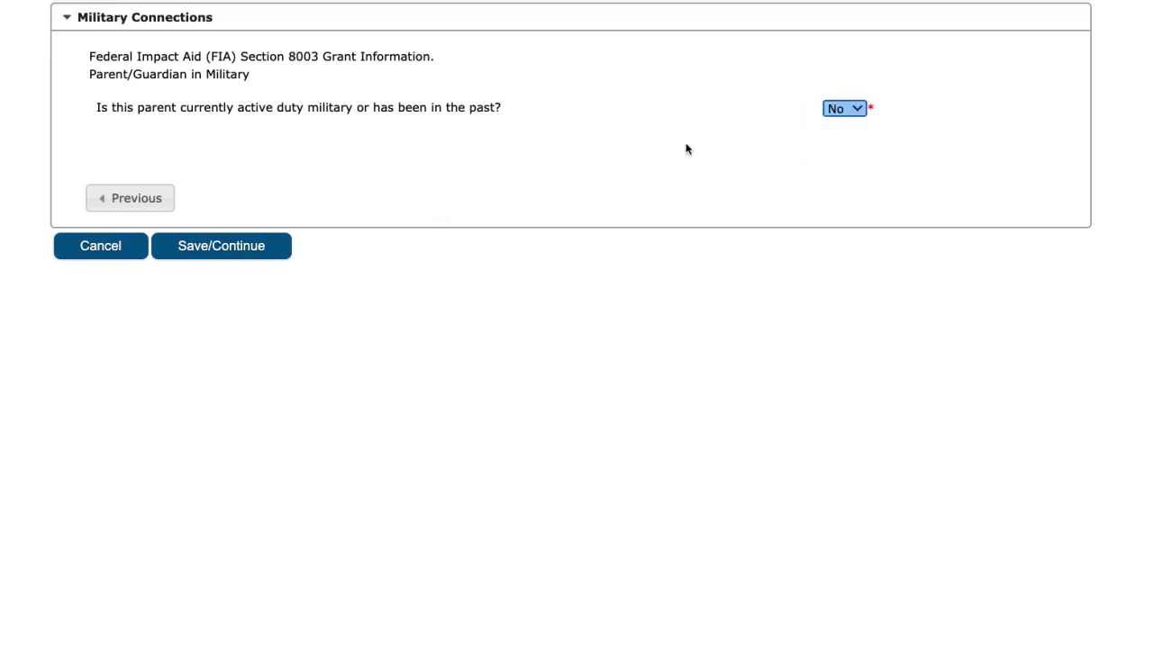
{"action": "left_click", "coordinate": [846, 108]}
{"action": "left_click", "coordinate": [837, 109]}
{"action": "key", "text": "Up"}
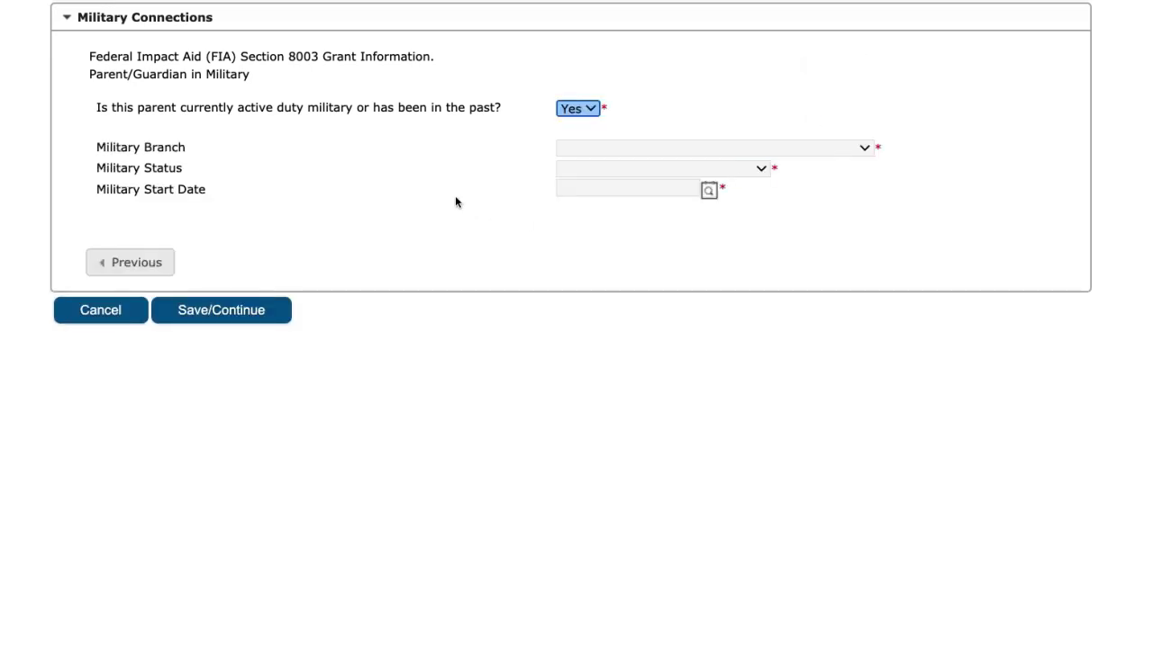
{"action": "left_click", "coordinate": [836, 149]}
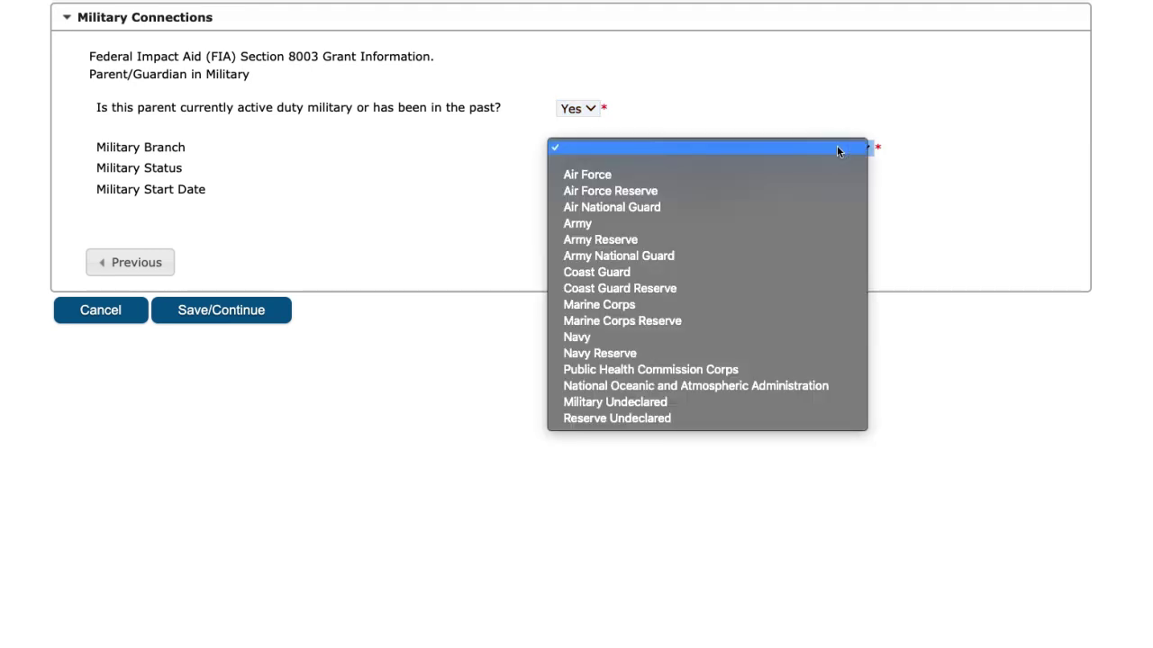
{"action": "left_click", "coordinate": [918, 184]}
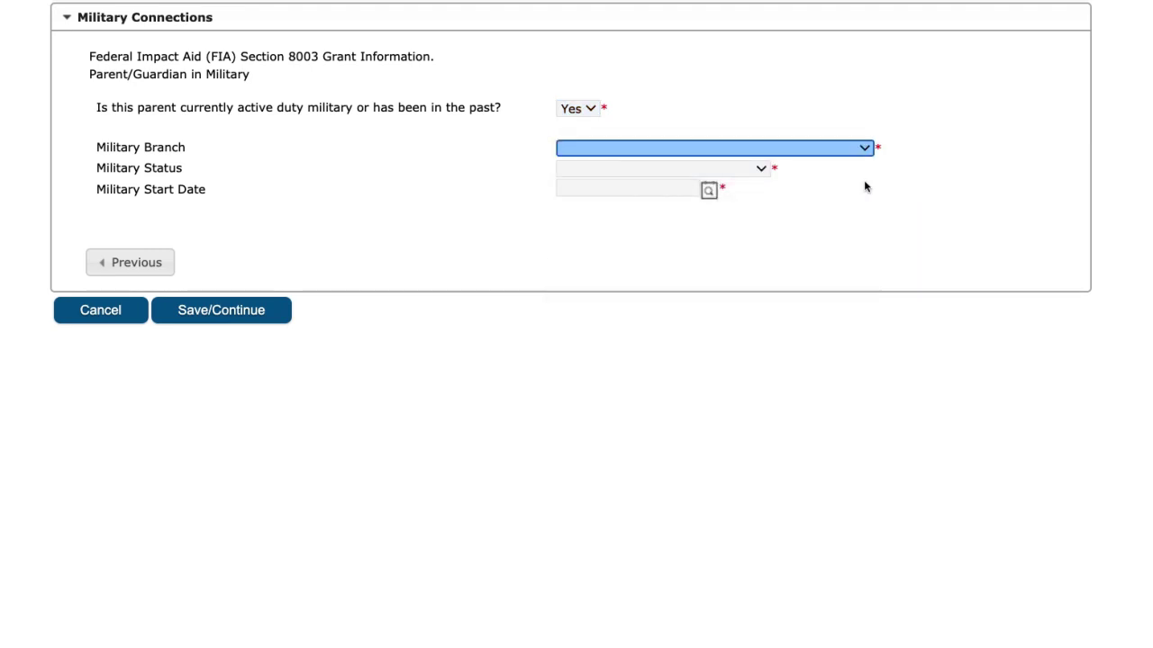
{"action": "left_click", "coordinate": [576, 108]}
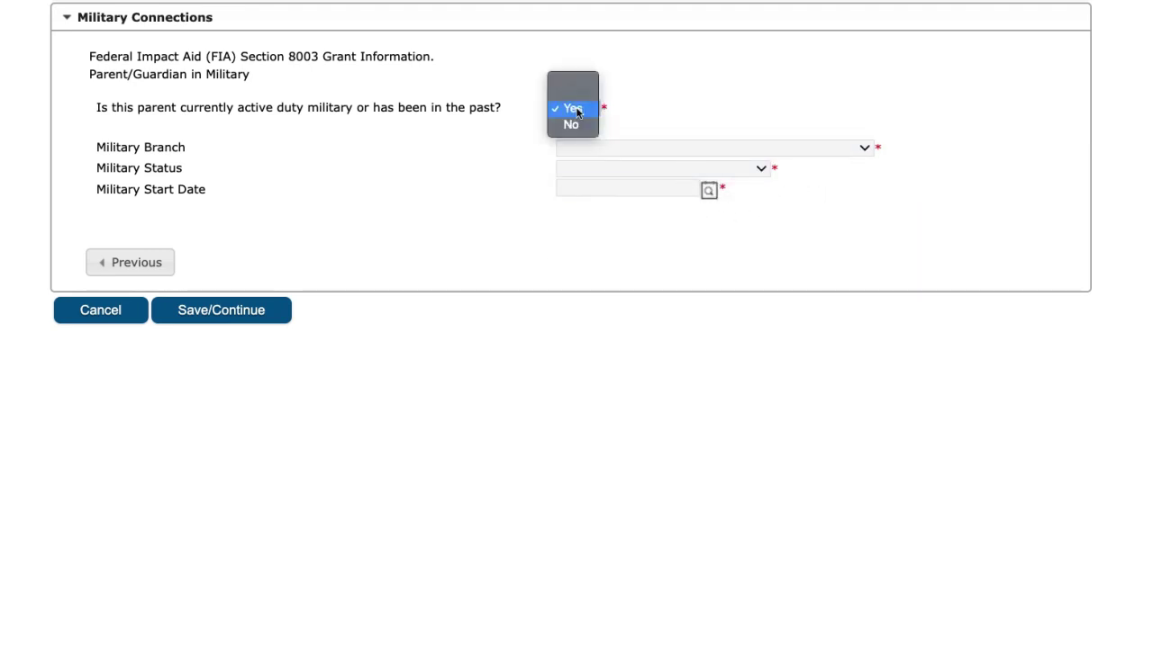
{"action": "left_click", "coordinate": [579, 123]}
{"action": "left_click", "coordinate": [240, 250]}
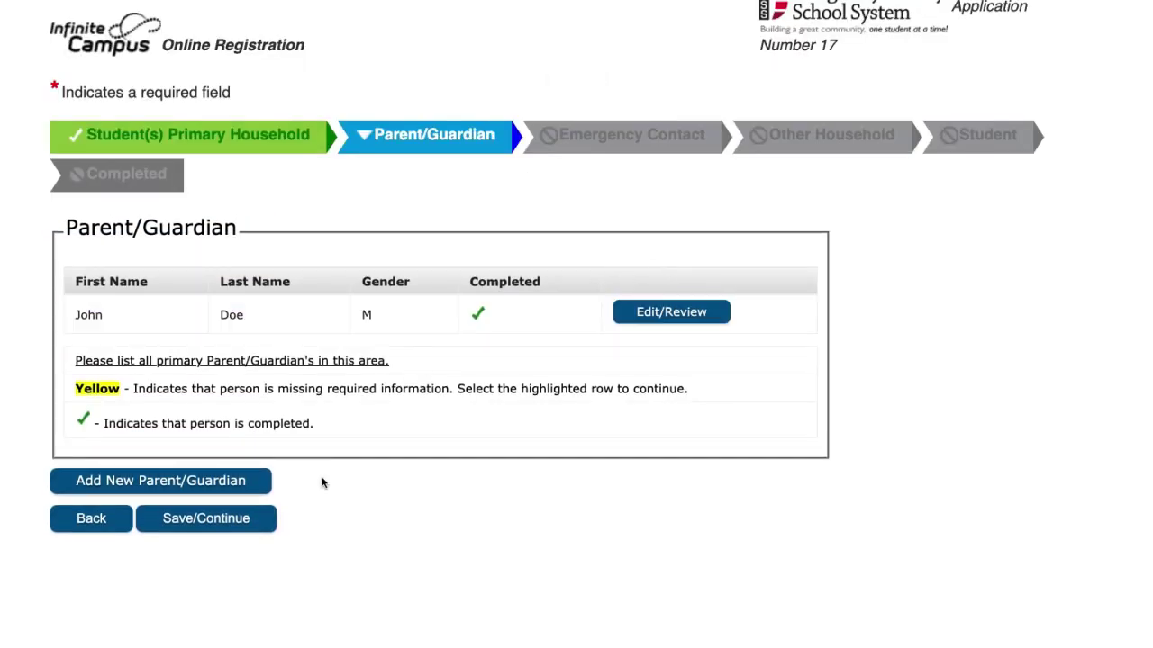
Add a new emergency contact with the contact's first and last name and gender Female
{"action": "left_click", "coordinate": [225, 526]}
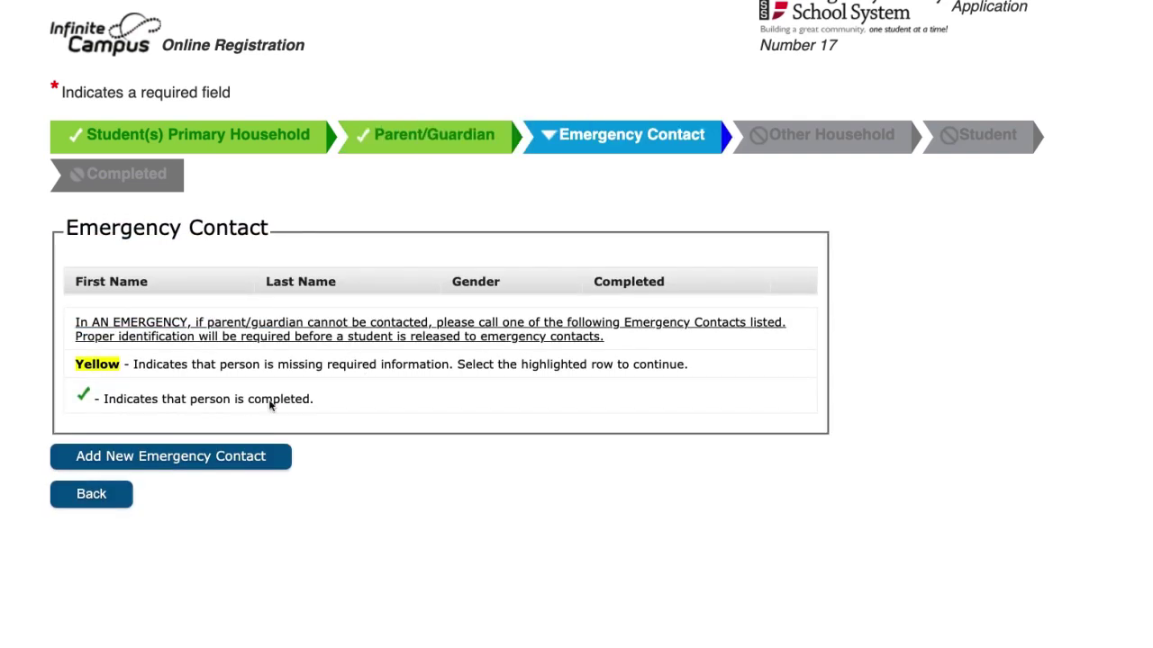
{"action": "left_click", "coordinate": [228, 461]}
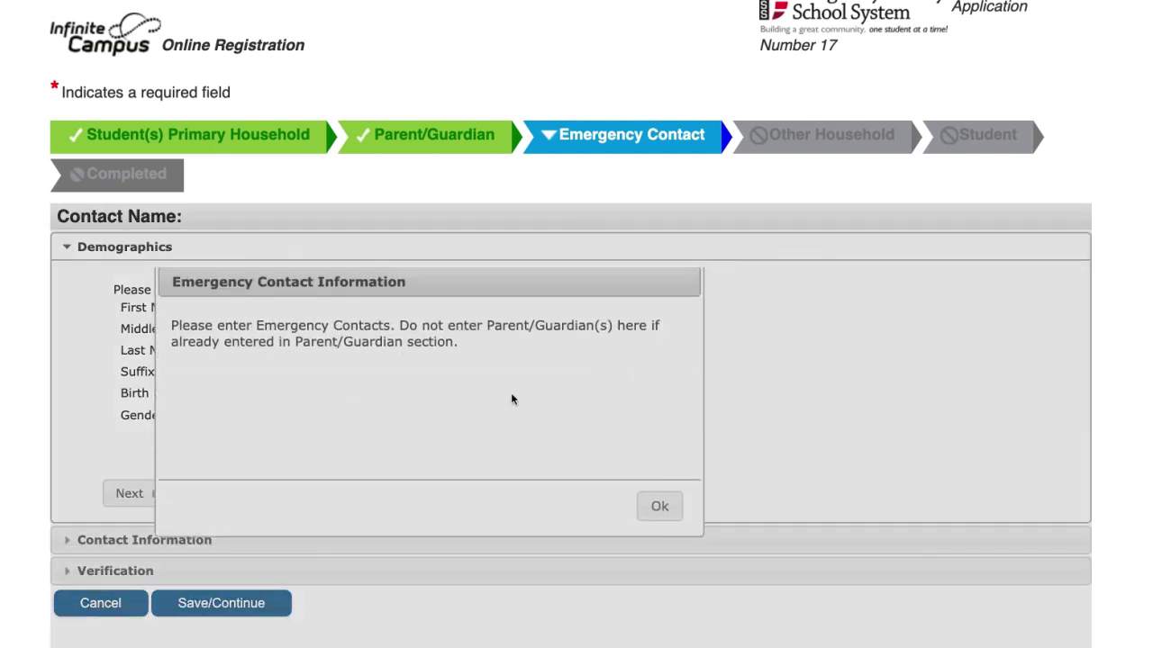
{"action": "left_click", "coordinate": [656, 511]}
{"action": "left_click", "coordinate": [354, 308]}
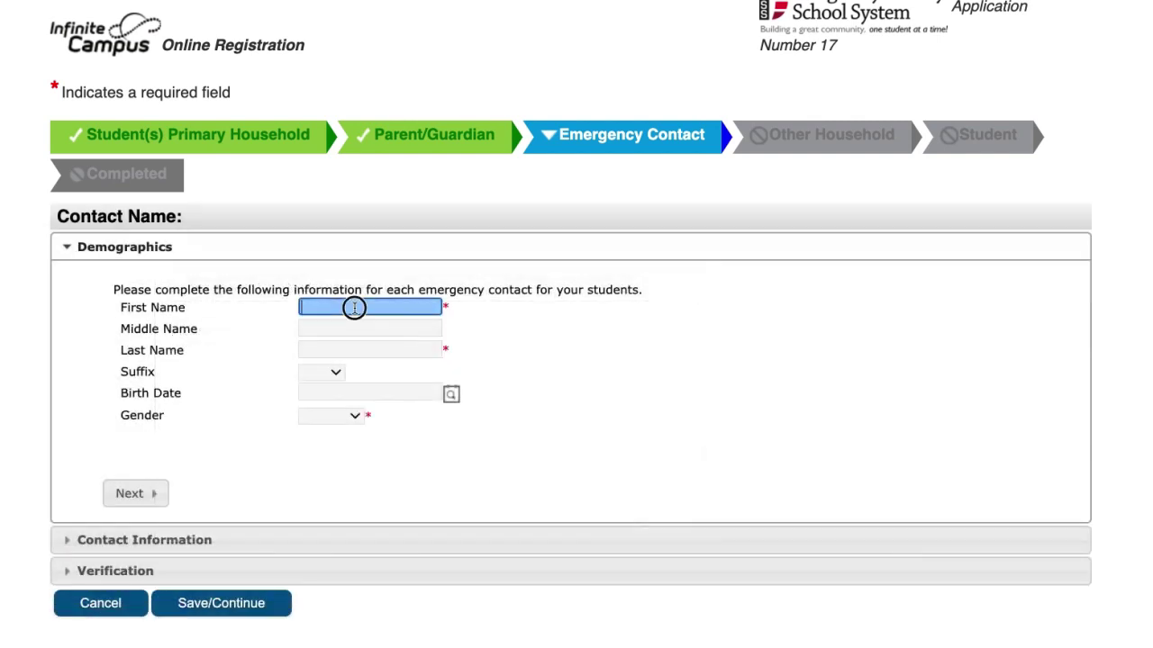
{"action": "type", "text": "Jan"}
{"action": "key", "text": "Tab"}
{"action": "key", "text": "Tab"}
{"action": "type", "text": "Doe"}
{"action": "key", "text": "Tab"}
{"action": "key", "text": "Tab"}
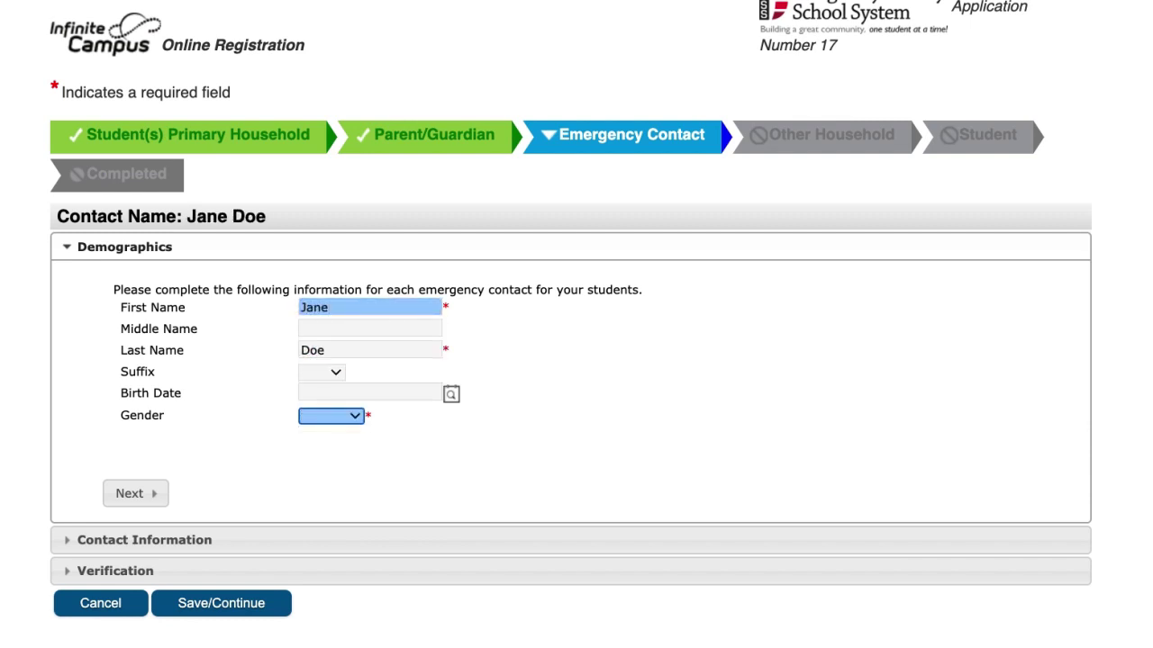
{"action": "left_click", "coordinate": [341, 416]}
{"action": "left_click", "coordinate": [329, 461]}
Enter the emergency contact's home phone number, pass verification, and save the contact
{"action": "left_click", "coordinate": [136, 493]}
{"action": "scroll", "coordinate": [247, 478], "scroll_direction": "down", "scroll_amount": 4}
{"action": "left_click", "coordinate": [303, 93]}
{"action": "type", "text": "555)555-55"}
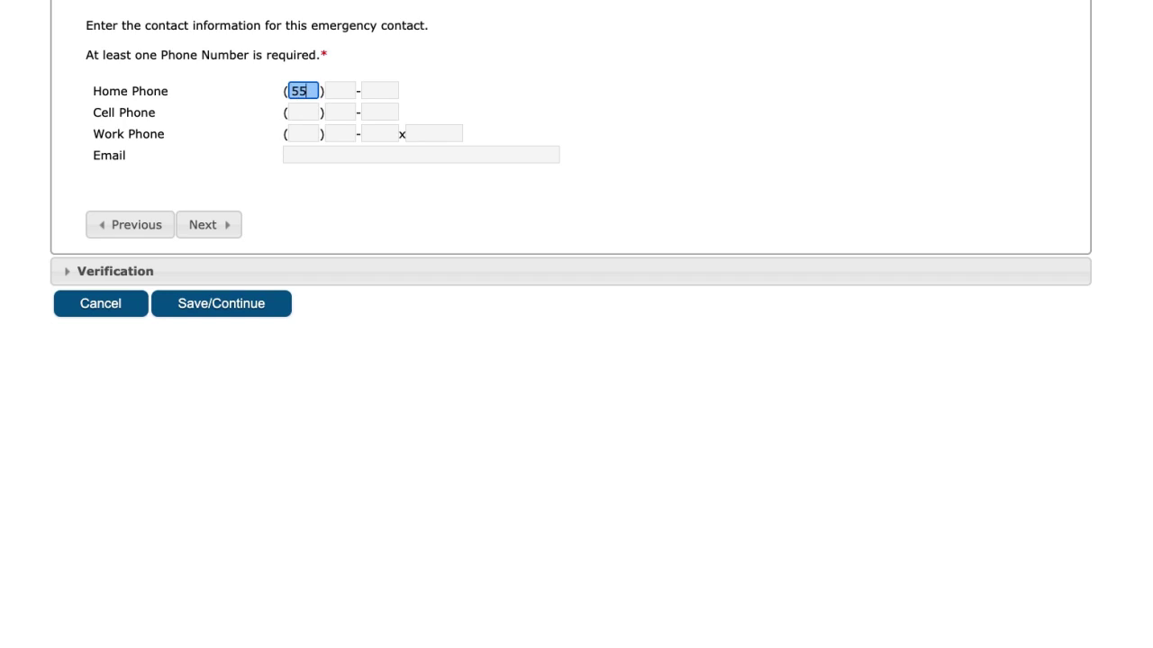
{"action": "type", "text": "55"}
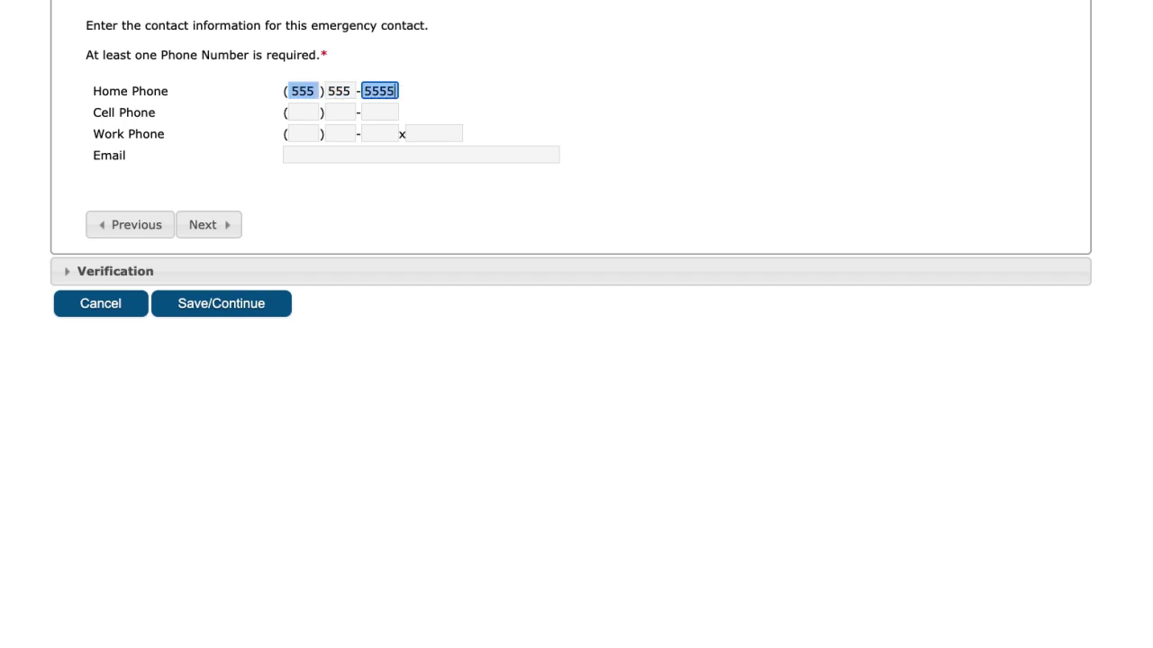
{"action": "left_click", "coordinate": [205, 225]}
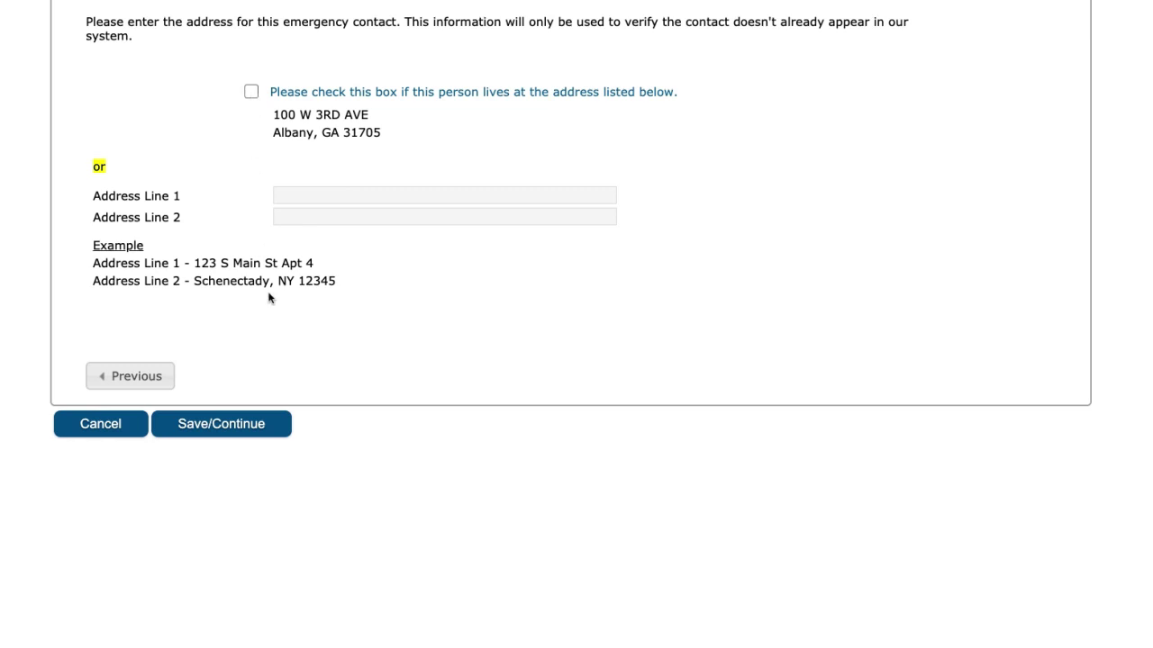
{"action": "left_click", "coordinate": [249, 434]}
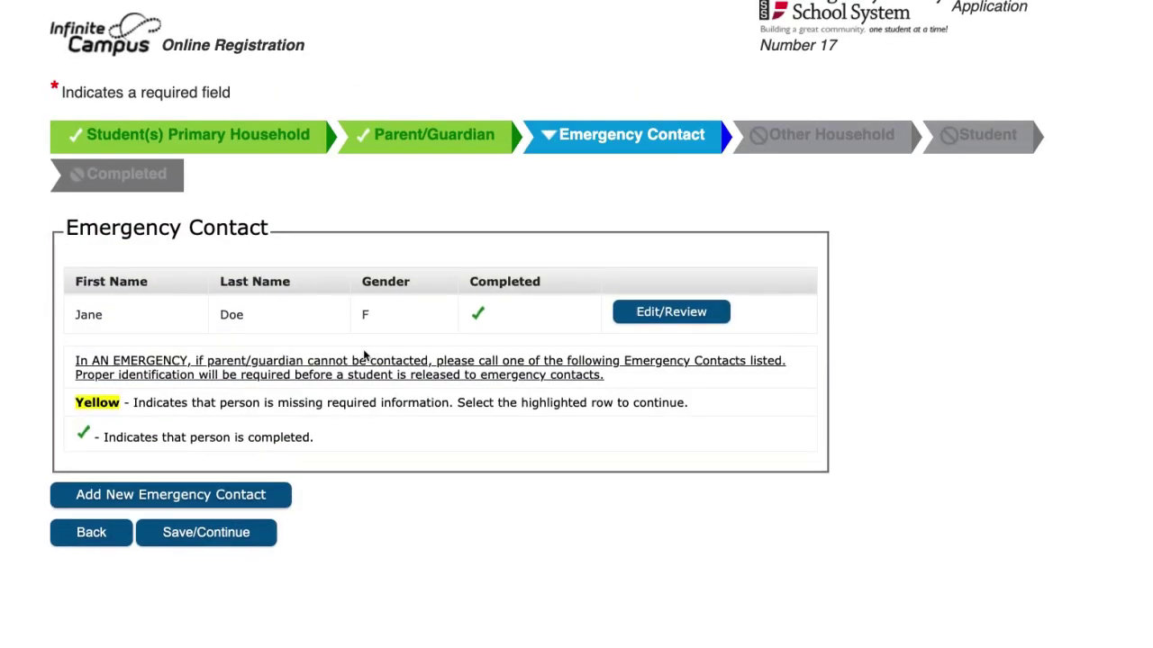
Save the Emergency Contact summary to complete the step and reach Other Household
{"action": "left_click", "coordinate": [241, 540]}
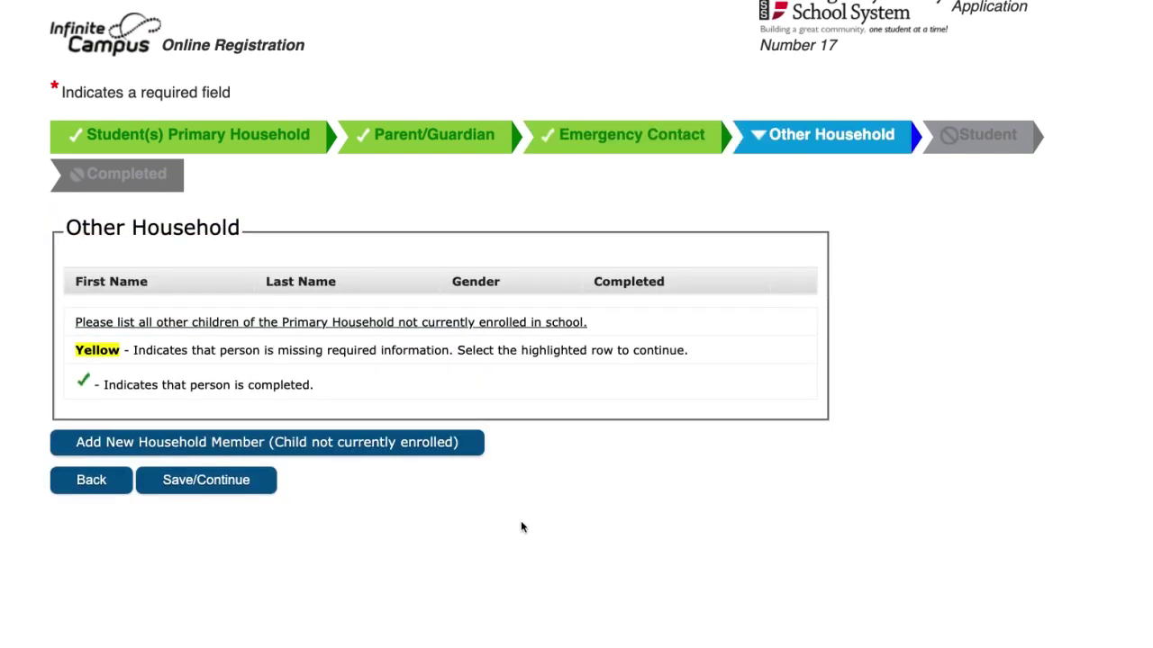
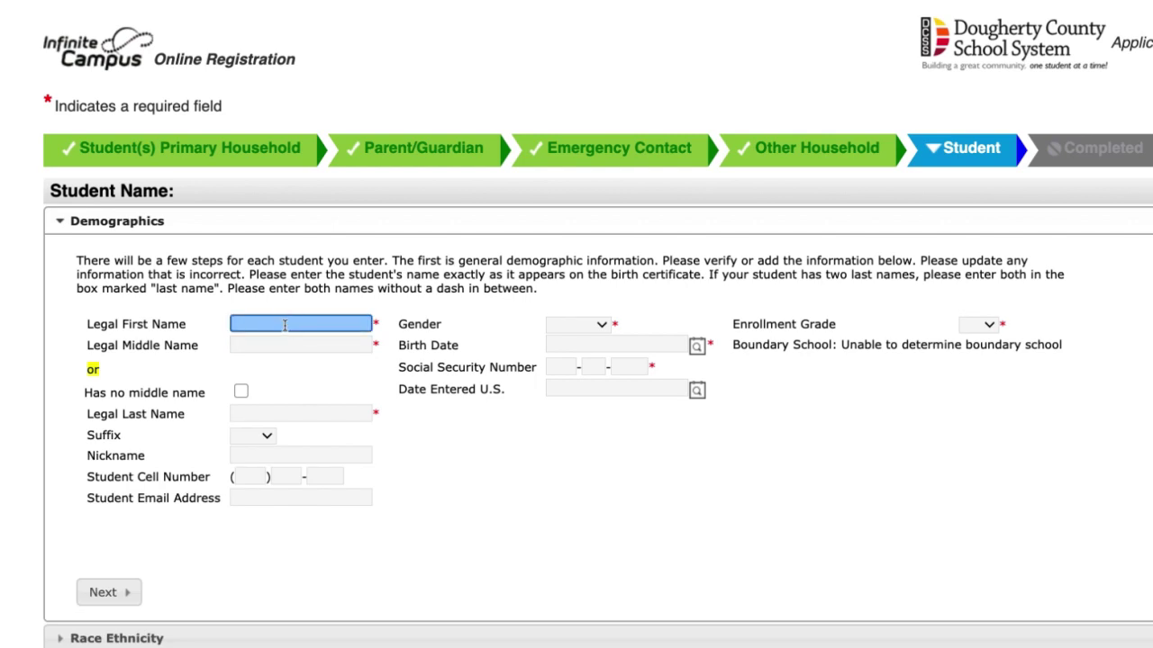
Enter the student's legal first and last name and mark that there is no middle name
{"action": "type", "text": "George"}
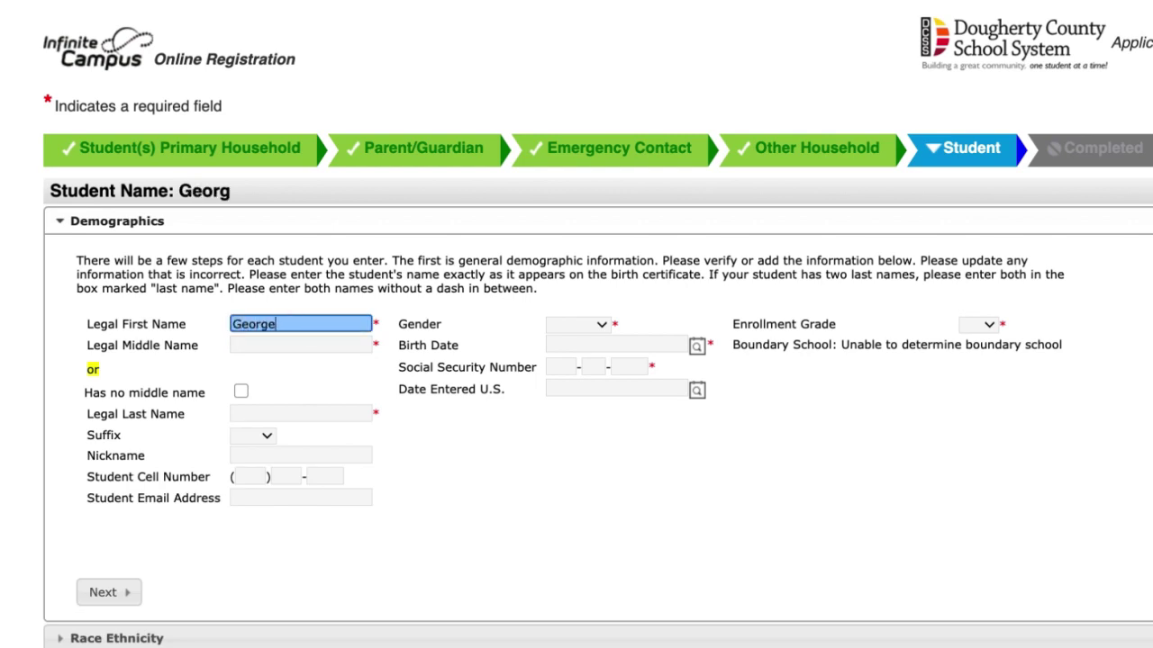
{"action": "left_click", "coordinate": [300, 345]}
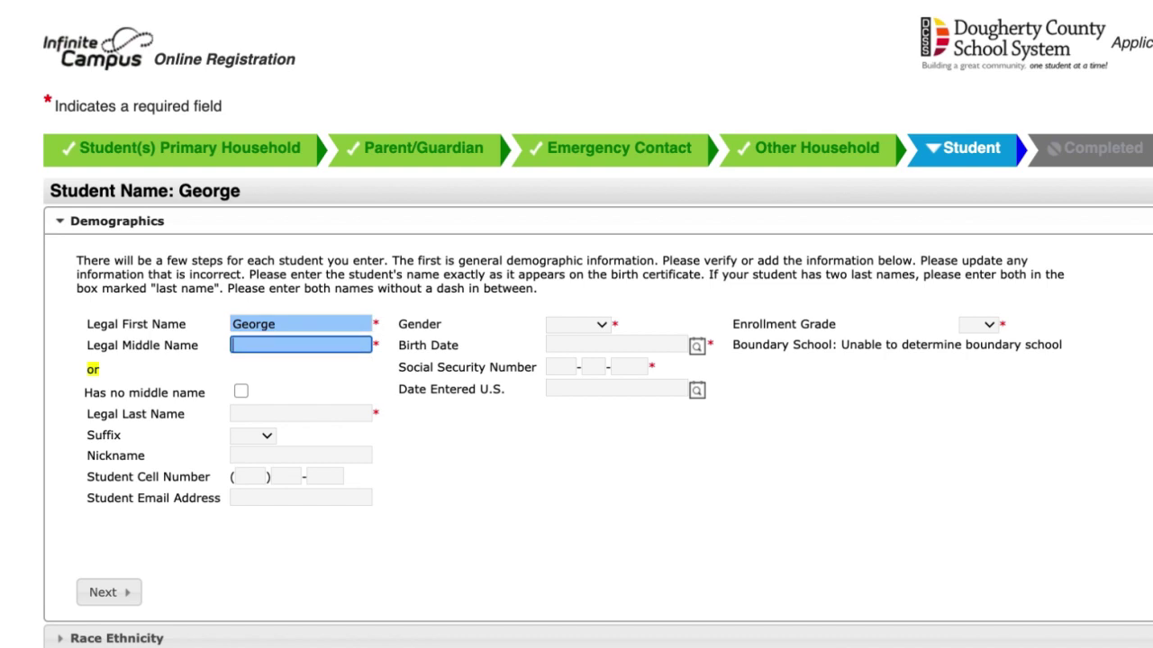
{"action": "left_click", "coordinate": [241, 391]}
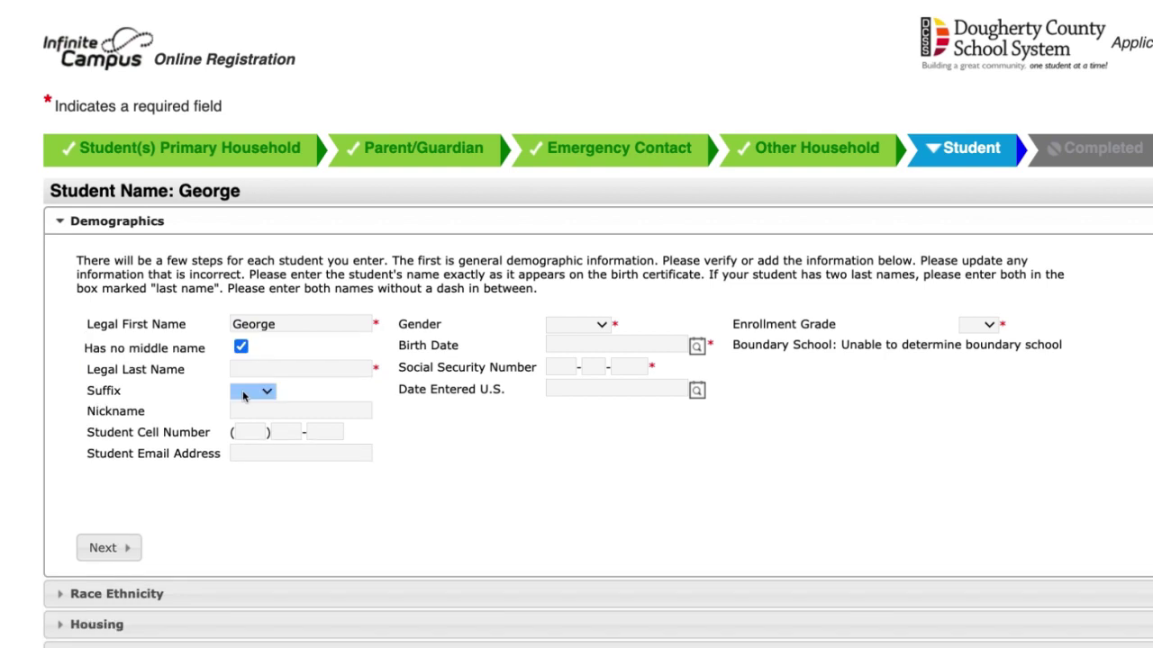
{"action": "left_click", "coordinate": [281, 371]}
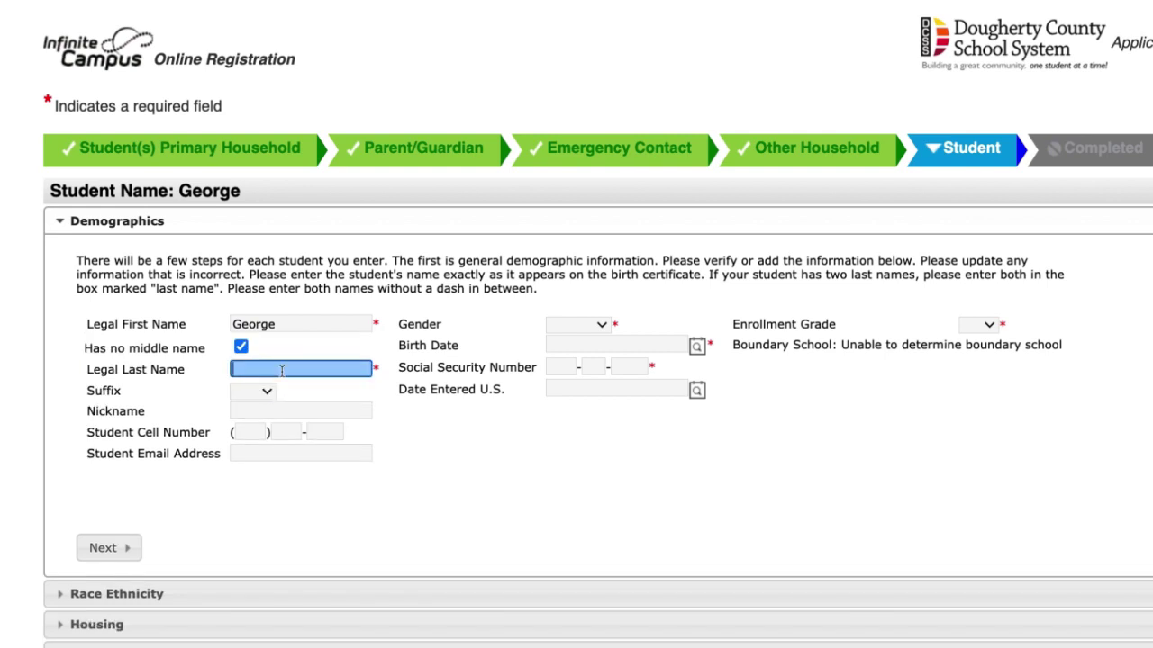
{"action": "type", "text": "Doe"}
Set the student's gender to Male and birth date to 06/01/2007
{"action": "left_click", "coordinate": [600, 324]}
{"action": "left_click", "coordinate": [576, 351]}
{"action": "left_click", "coordinate": [612, 345]}
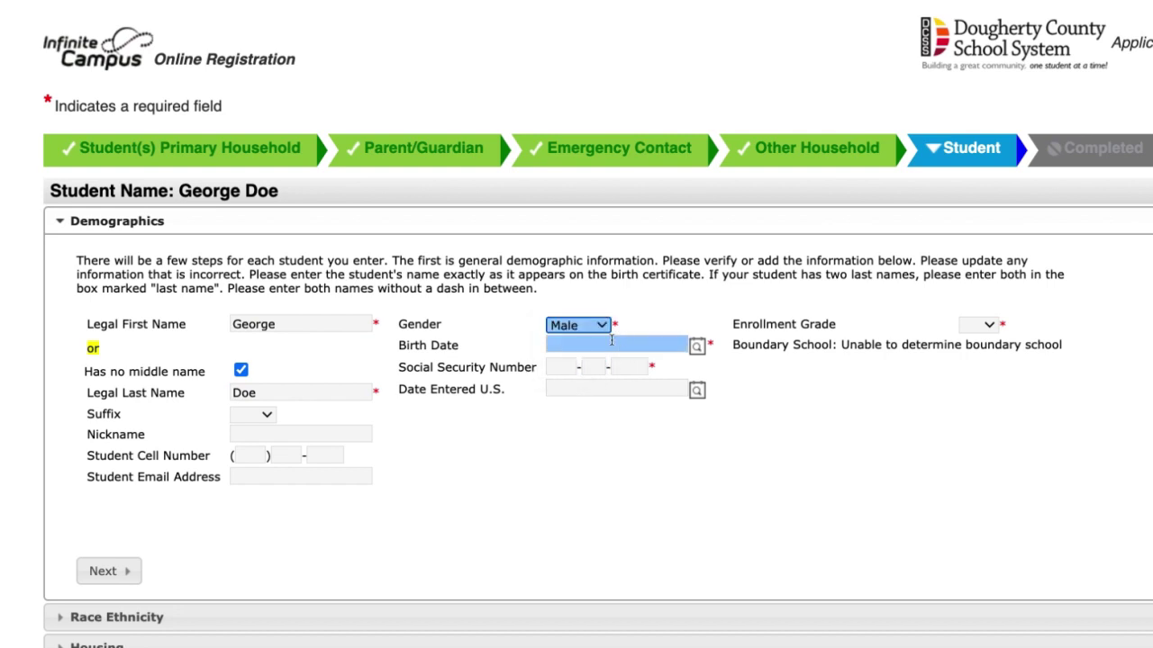
{"action": "left_click", "coordinate": [696, 345]}
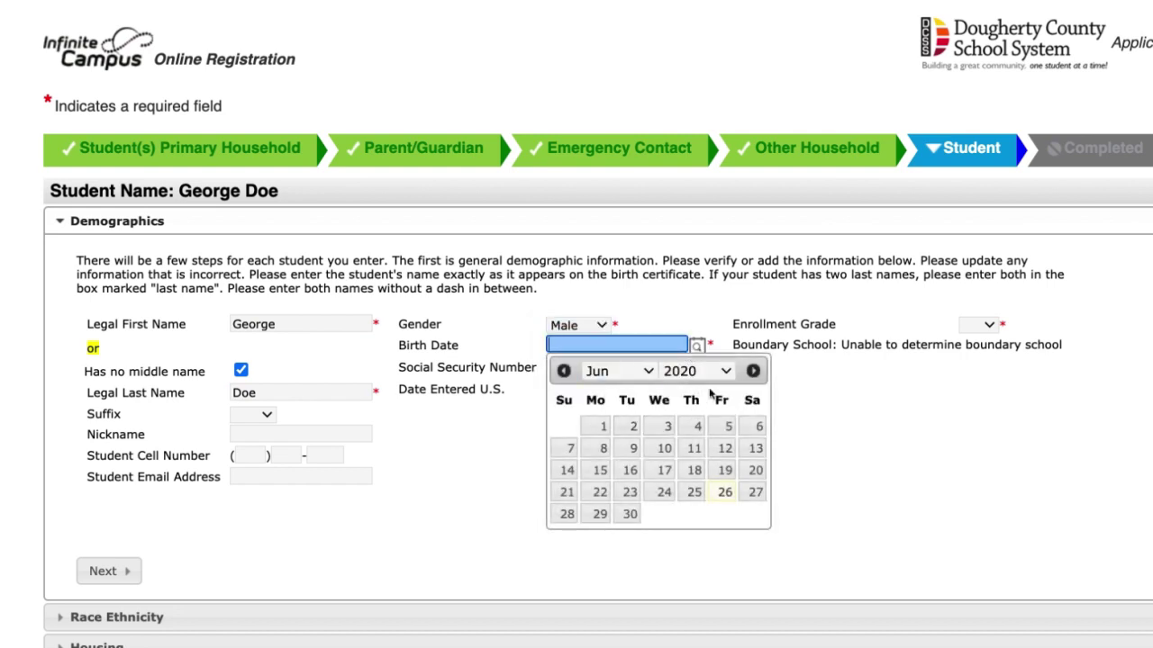
{"action": "left_click", "coordinate": [711, 371]}
{"action": "left_click", "coordinate": [710, 155]}
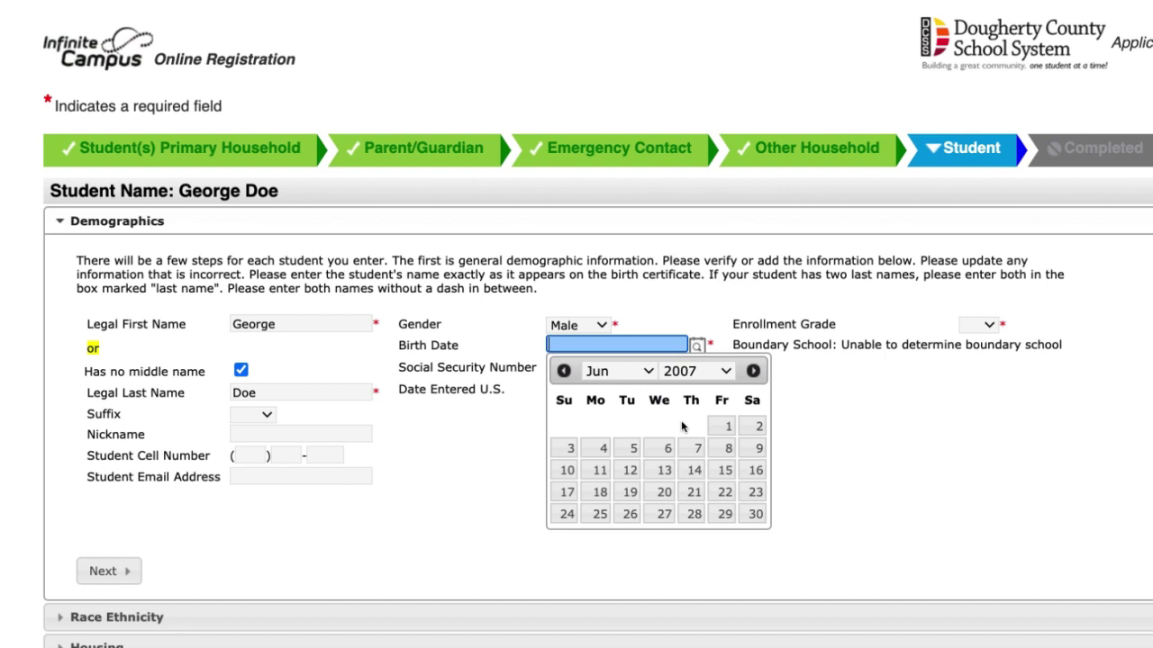
{"action": "left_click", "coordinate": [711, 426]}
{"action": "left_click", "coordinate": [587, 389]}
Enter the student's social security number, set enrollment grade 07, and continue to Race Ethnicity
{"action": "left_click", "coordinate": [556, 367]}
{"action": "type", "text": "555-55-55"}
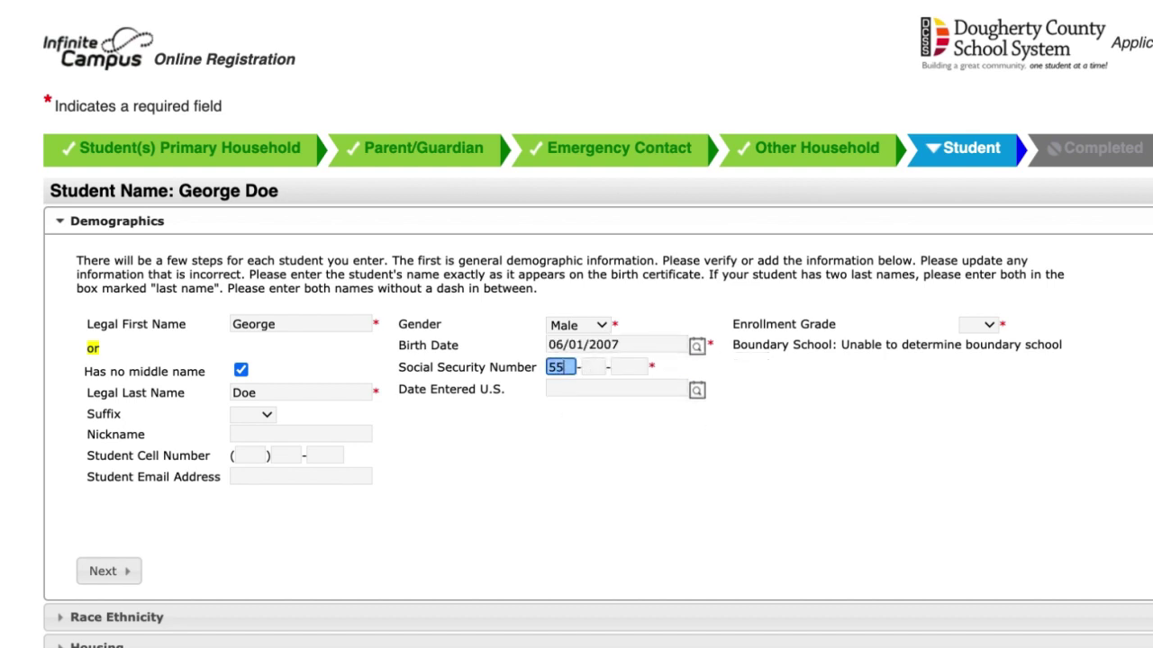
{"action": "type", "text": "55"}
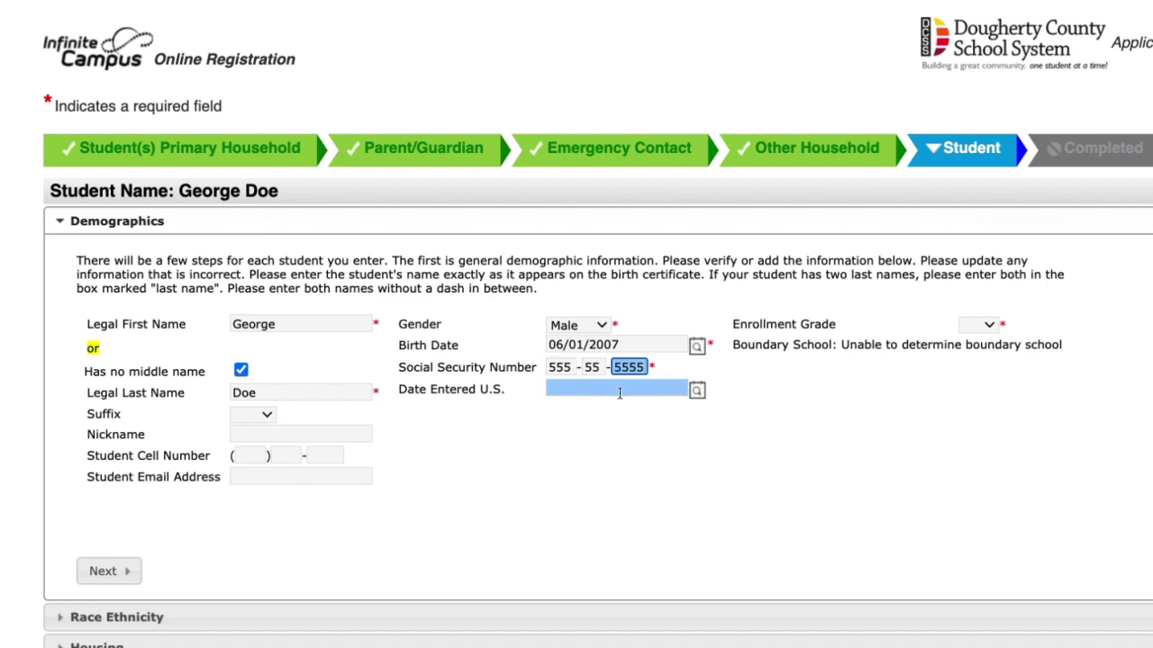
{"action": "left_click", "coordinate": [990, 326]}
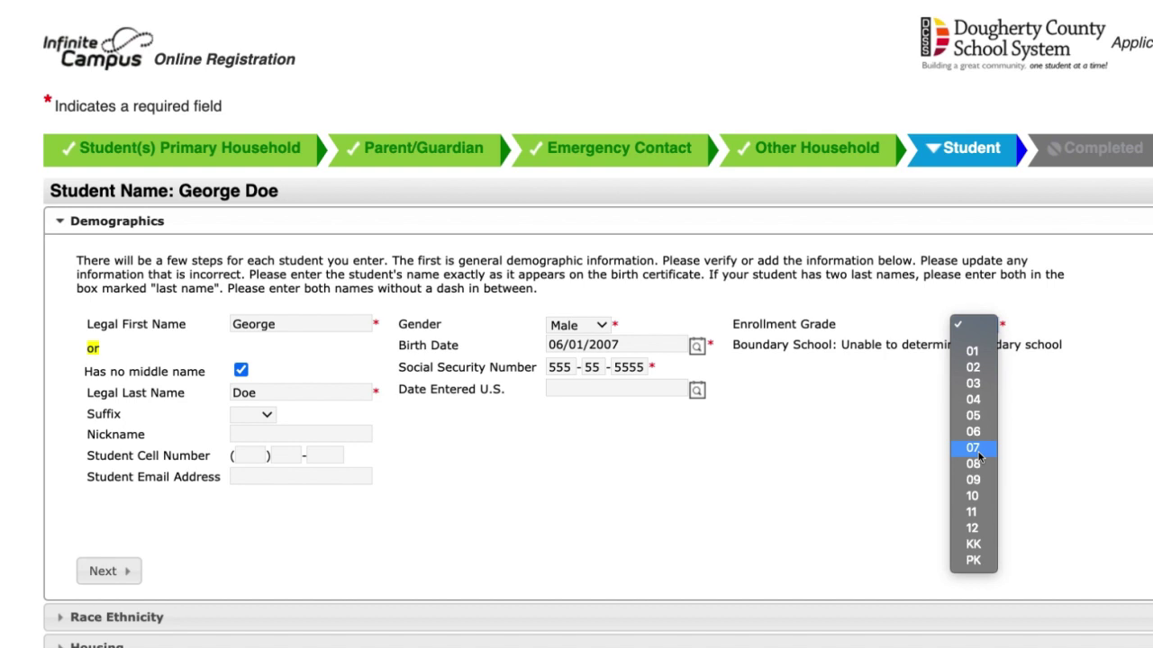
{"action": "left_click", "coordinate": [978, 455]}
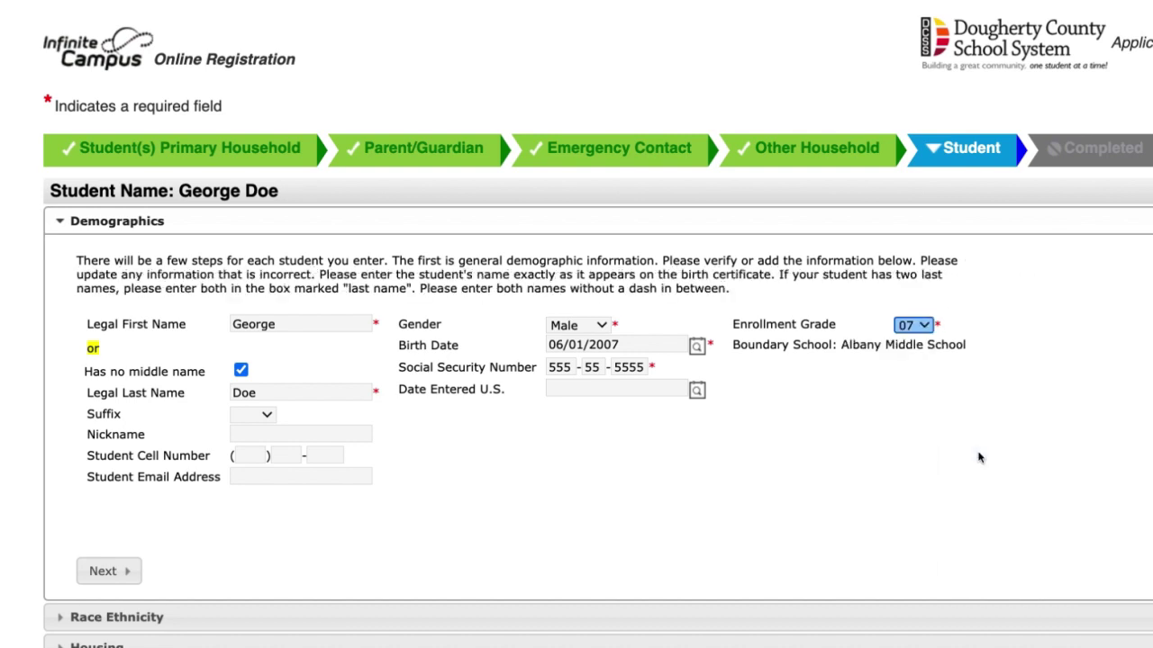
{"action": "left_click_drag", "start_coordinate": [847, 345], "coordinate": [968, 352]}
{"action": "left_click", "coordinate": [905, 388]}
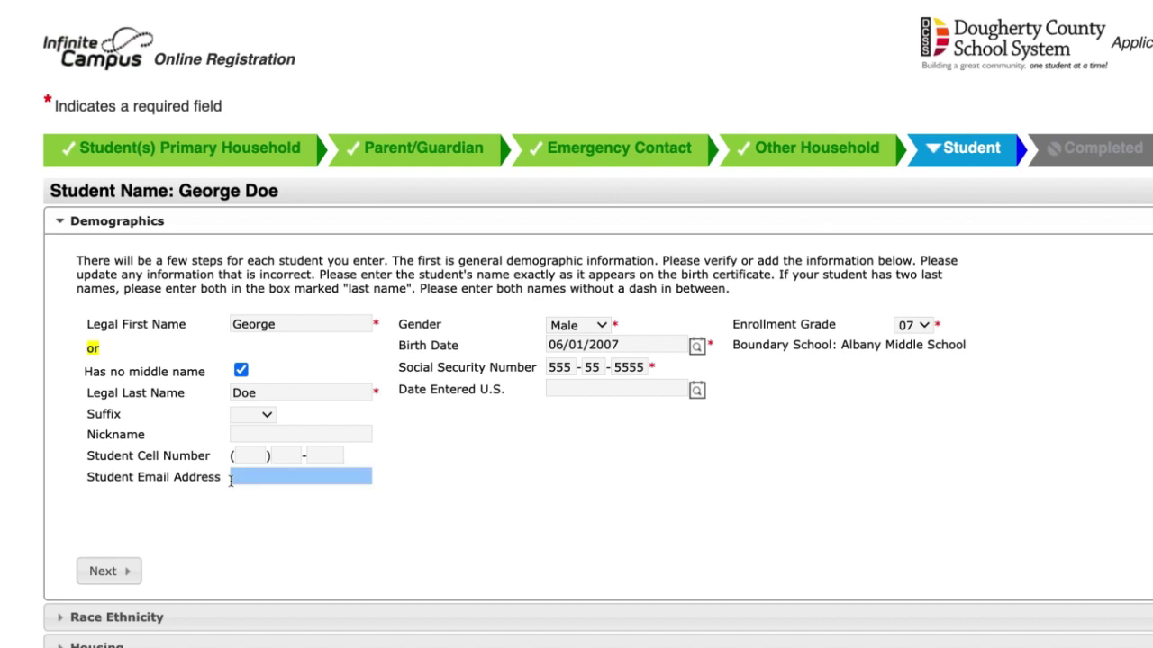
{"action": "left_click", "coordinate": [108, 571]}
Answer No to Hispanic/Latino, tick the student's race, and continue to Housing
{"action": "scroll", "coordinate": [284, 418], "scroll_direction": "down", "scroll_amount": 2}
{"action": "left_click", "coordinate": [311, 42]}
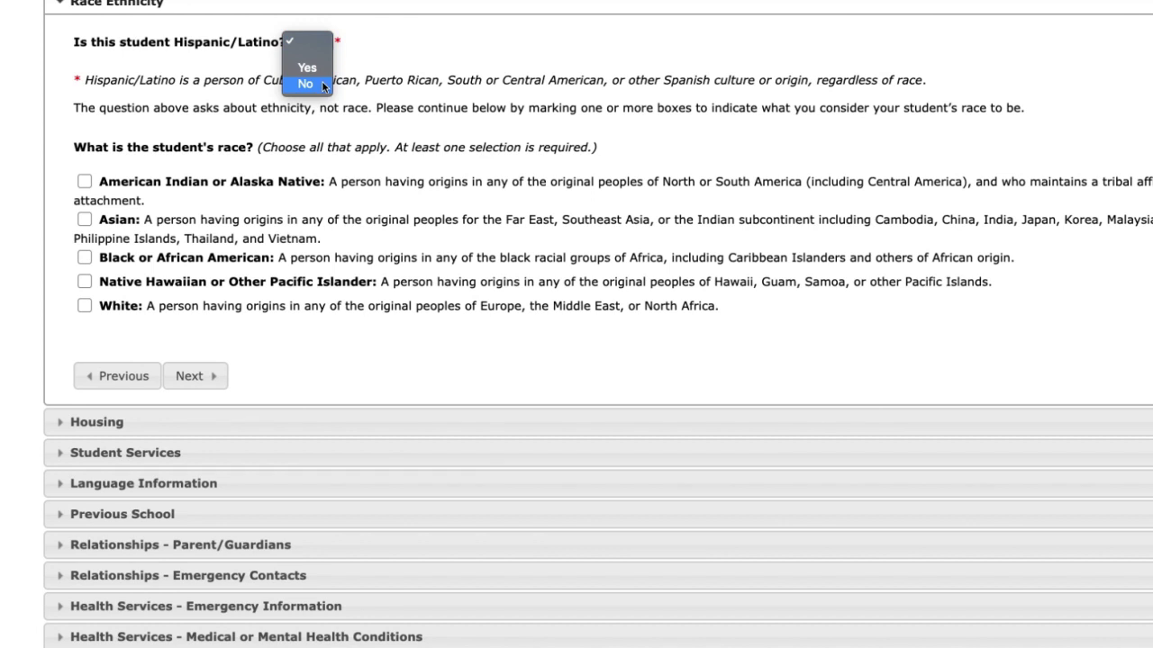
{"action": "left_click", "coordinate": [323, 83]}
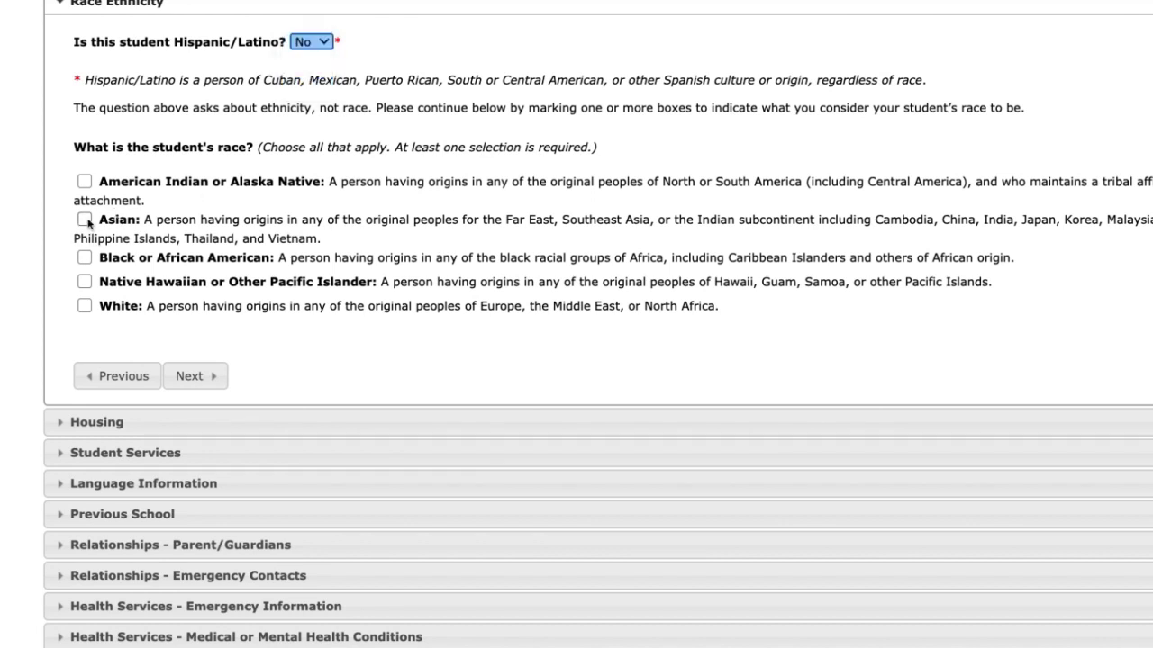
{"action": "left_click", "coordinate": [85, 181]}
{"action": "left_click", "coordinate": [190, 375]}
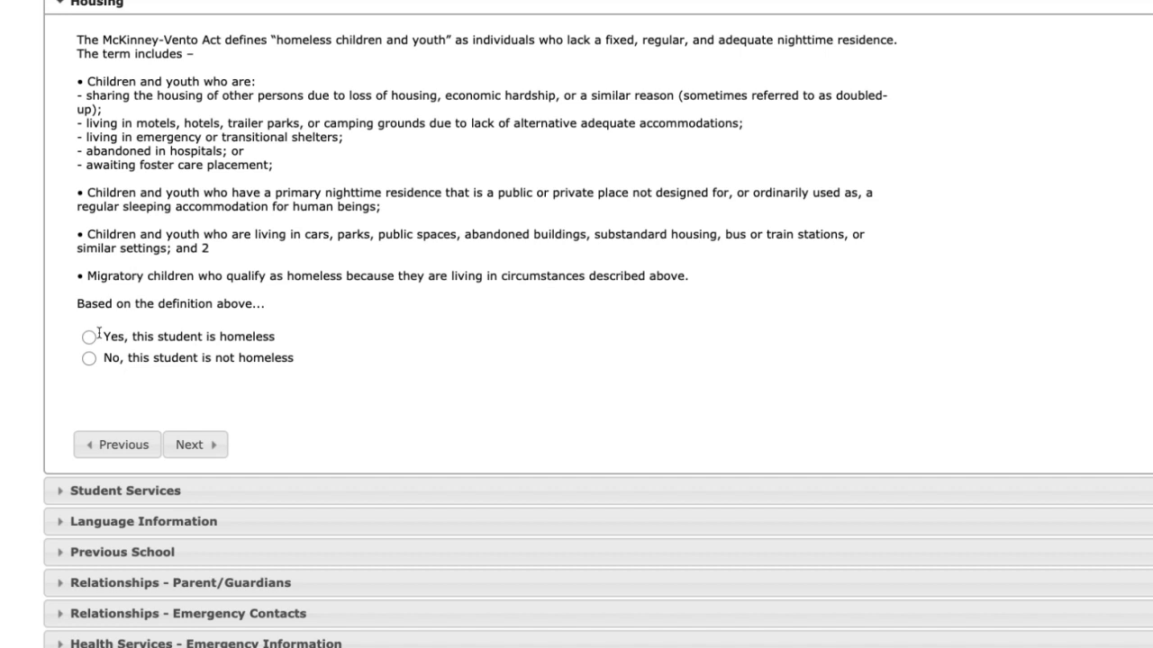
Mark the student as homeless in Shared Housing and continue to Student Services
{"action": "left_click", "coordinate": [192, 448]}
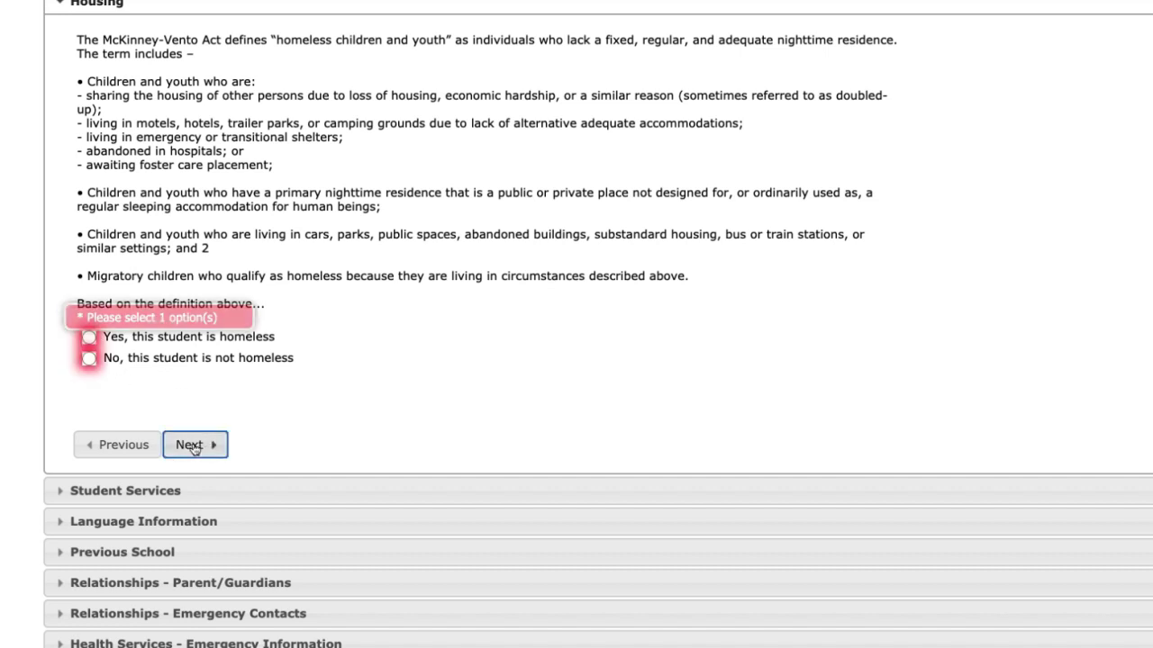
{"action": "left_click", "coordinate": [88, 336]}
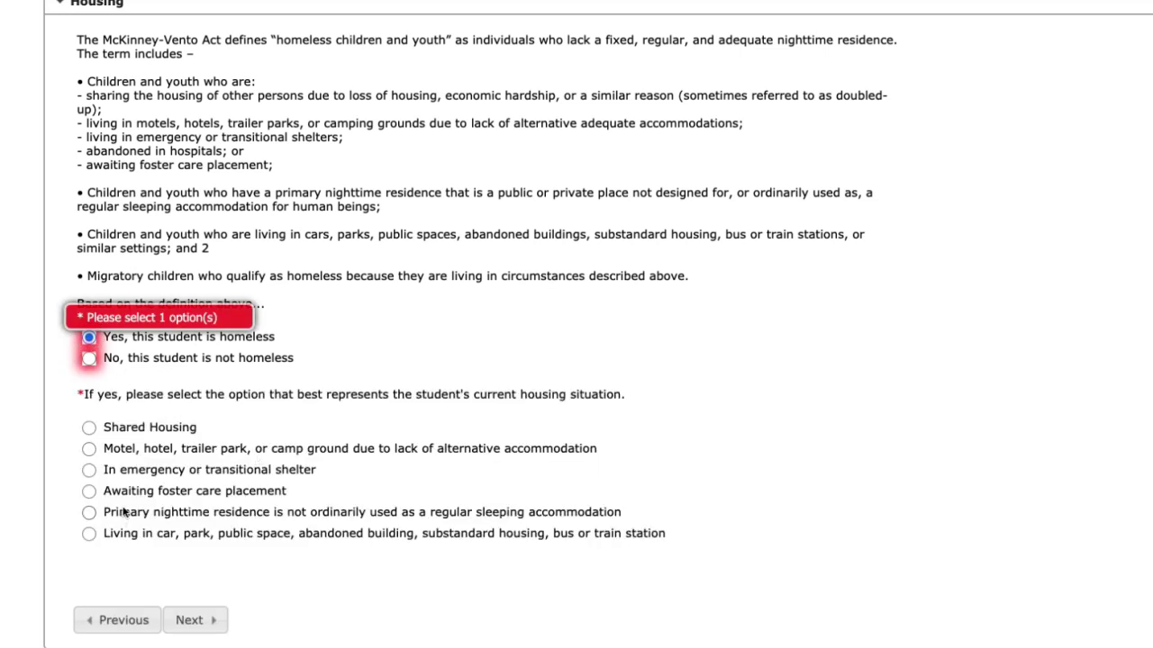
{"action": "left_click", "coordinate": [89, 427]}
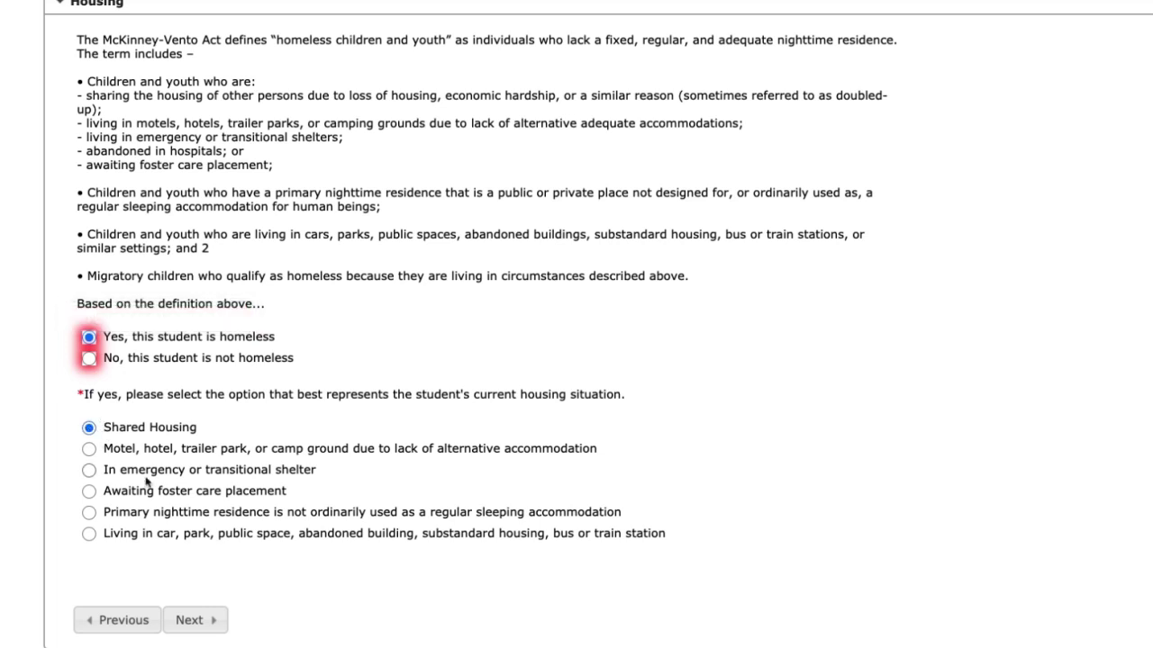
{"action": "left_click", "coordinate": [196, 620]}
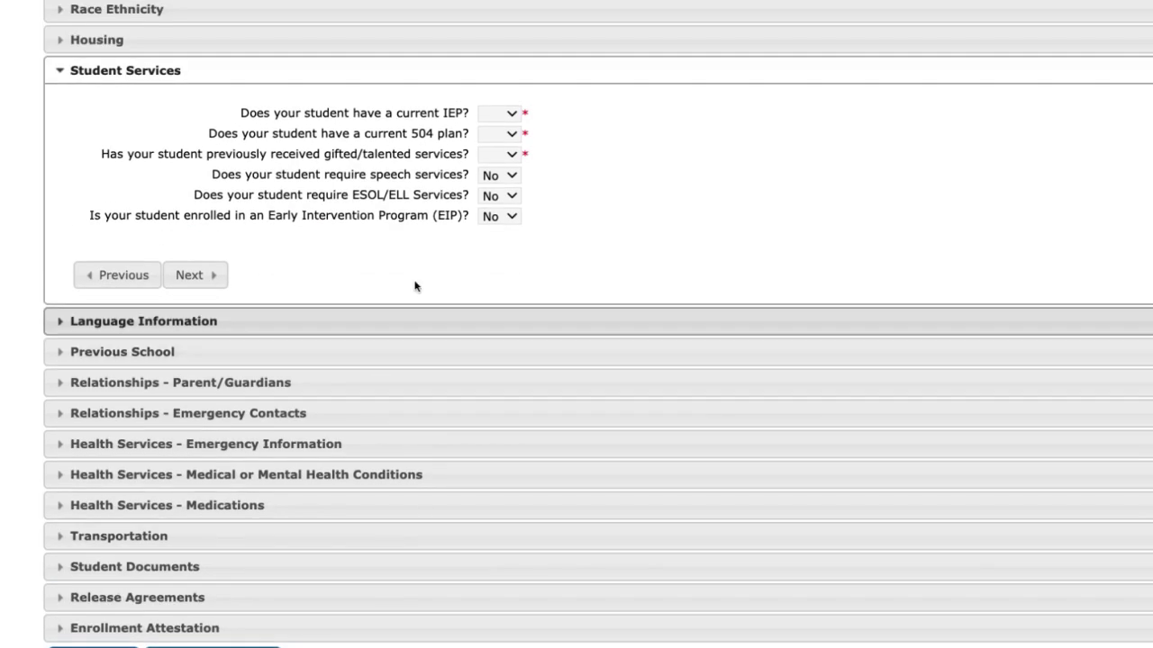
Answer Yes for IEP and 504 plan, No for gifted/talented services, and continue
{"action": "left_click", "coordinate": [510, 117]}
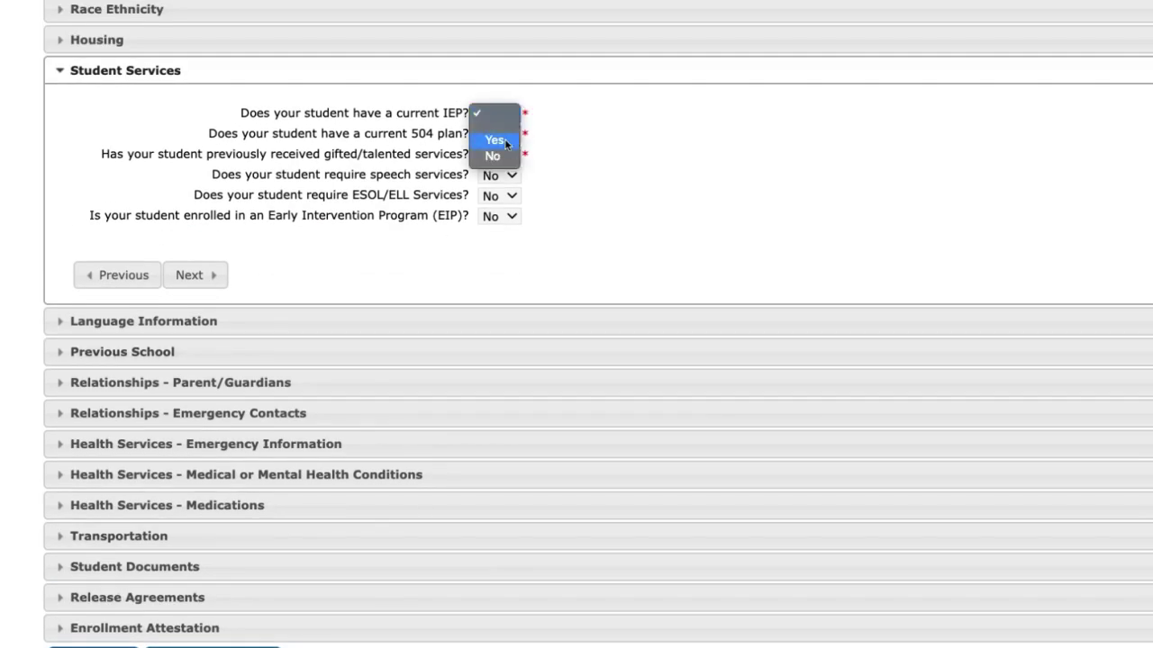
{"action": "left_click", "coordinate": [495, 141]}
{"action": "left_click", "coordinate": [510, 135]}
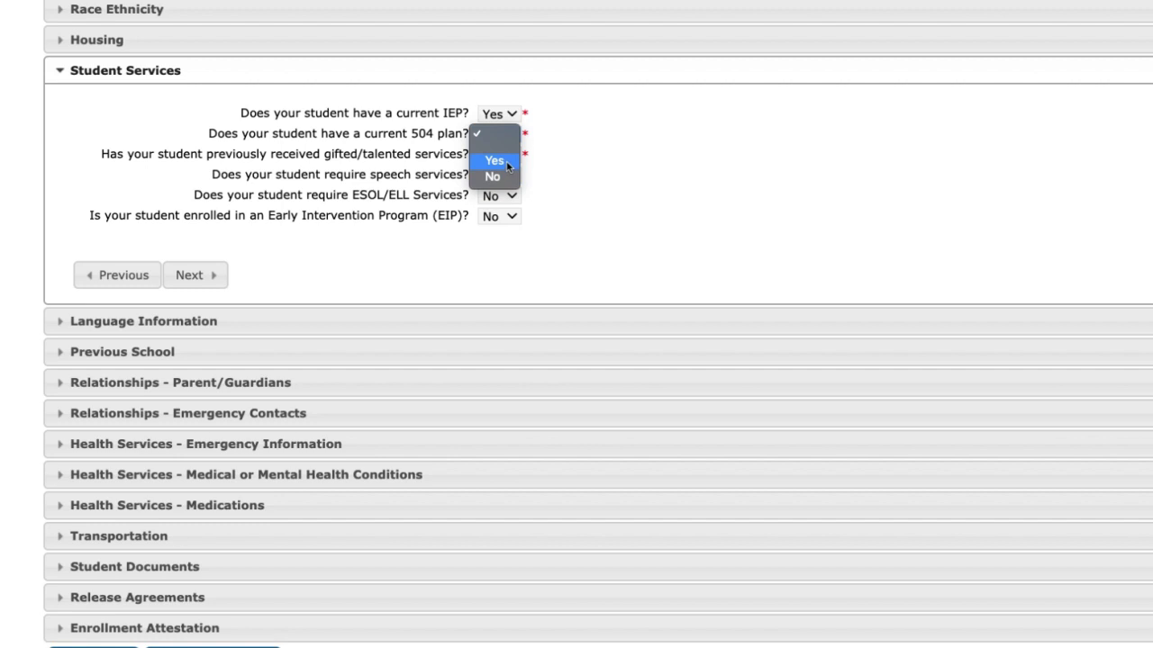
{"action": "left_click", "coordinate": [507, 164]}
{"action": "left_click", "coordinate": [510, 156]}
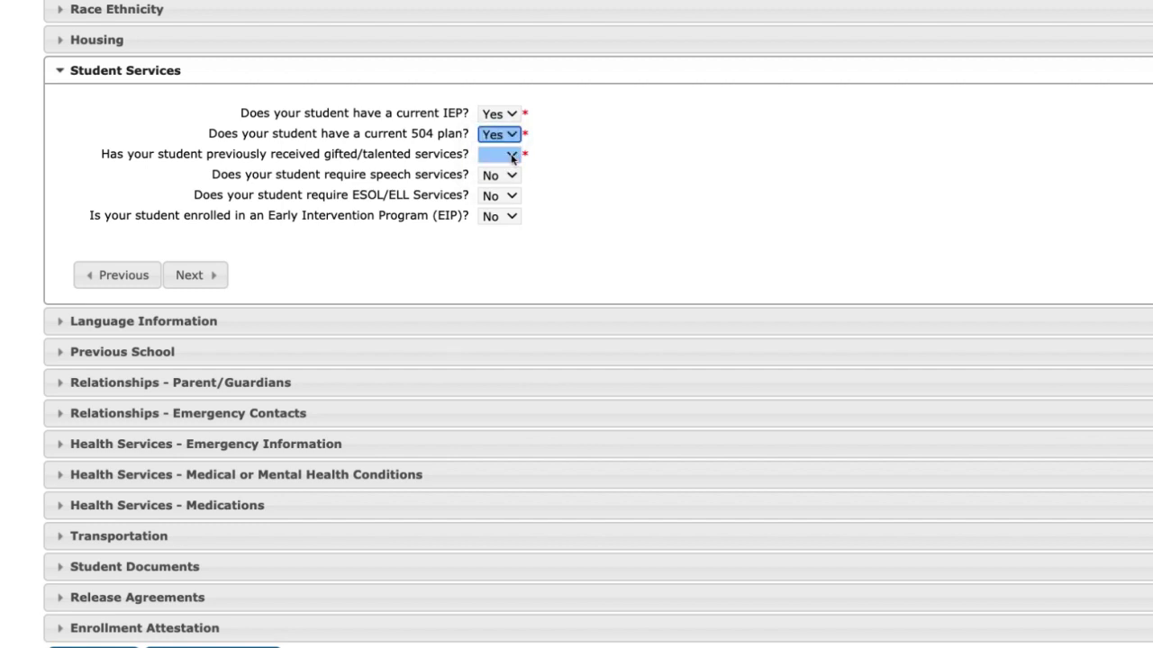
{"action": "left_click", "coordinate": [512, 158]}
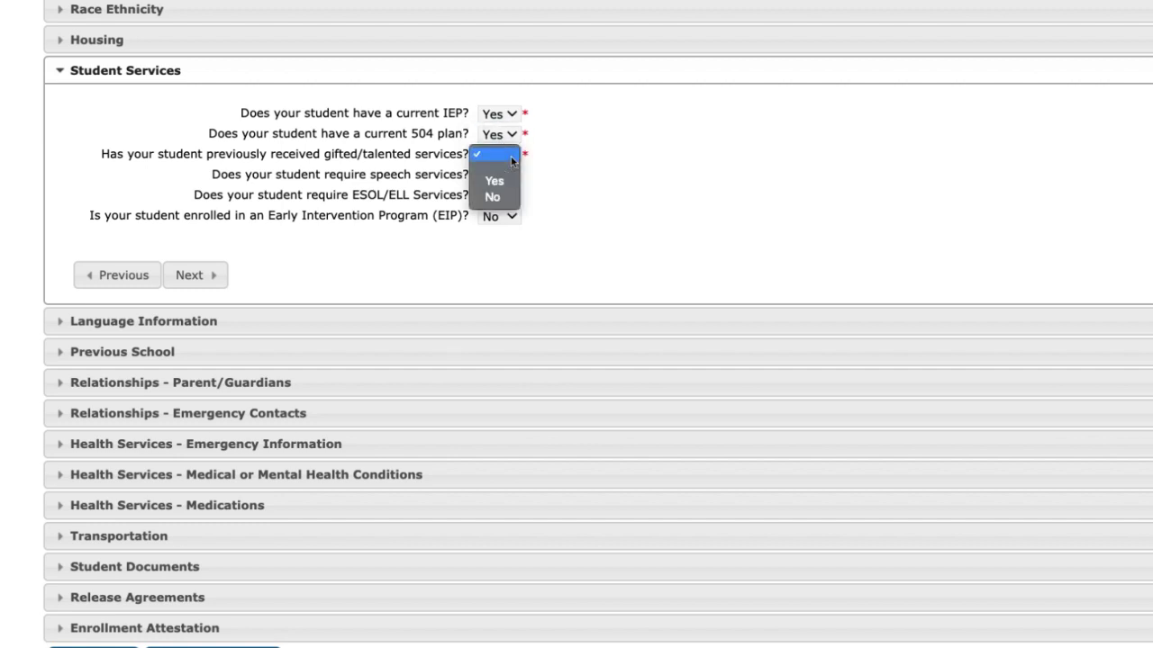
{"action": "left_click", "coordinate": [518, 181]}
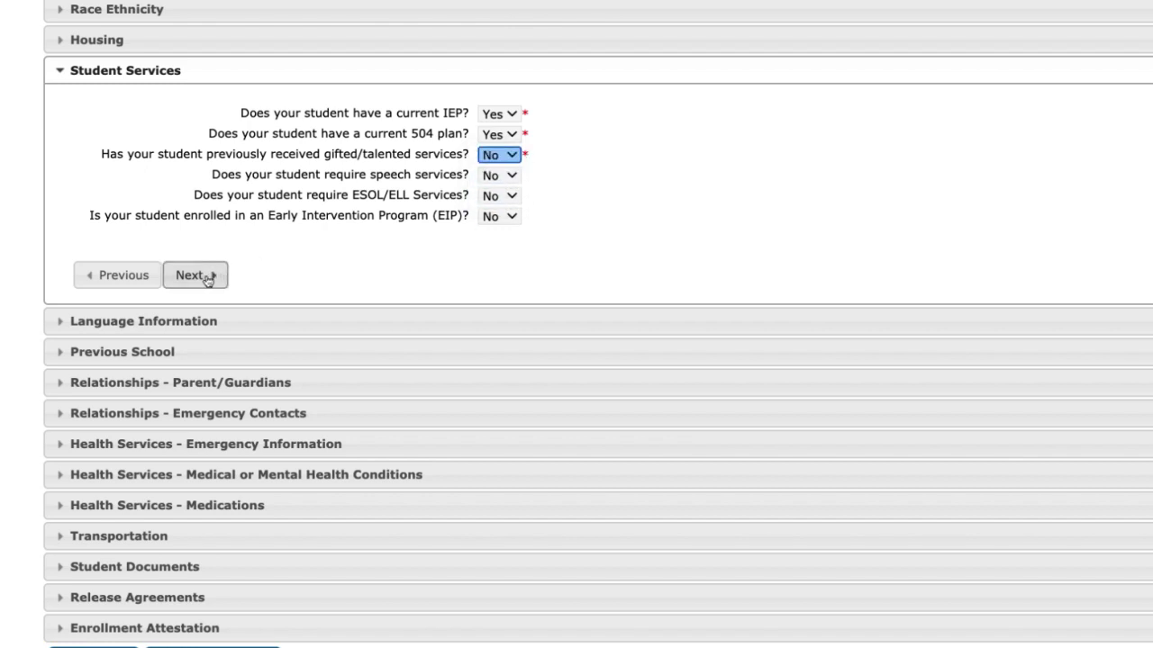
{"action": "left_click", "coordinate": [191, 274]}
Choose English, Standard American as the student's best-understood language
{"action": "left_click", "coordinate": [679, 213]}
{"action": "left_click", "coordinate": [765, 174]}
{"action": "left_click", "coordinate": [761, 193]}
{"action": "left_click", "coordinate": [752, 193]}
Set home and adults' languages to English, Standard American and answer No to past ESL/ELL services
{"action": "left_click", "coordinate": [752, 220]}
{"action": "left_click", "coordinate": [746, 214]}
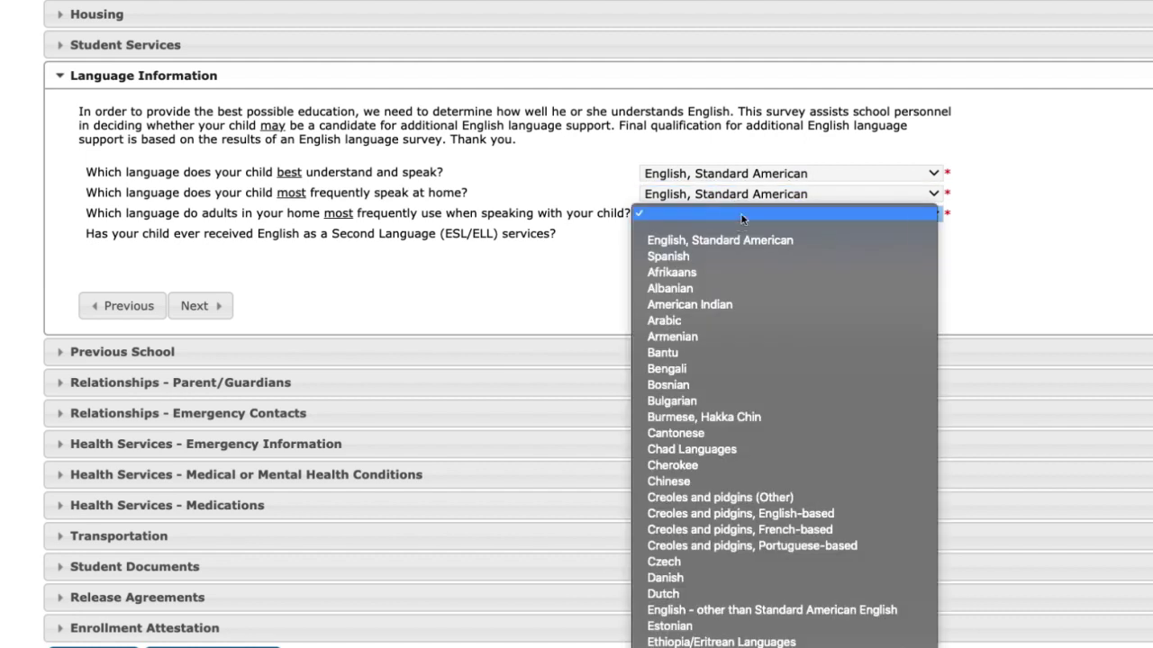
{"action": "left_click", "coordinate": [660, 236]}
{"action": "left_click", "coordinate": [656, 276]}
{"action": "left_click", "coordinate": [193, 306]}
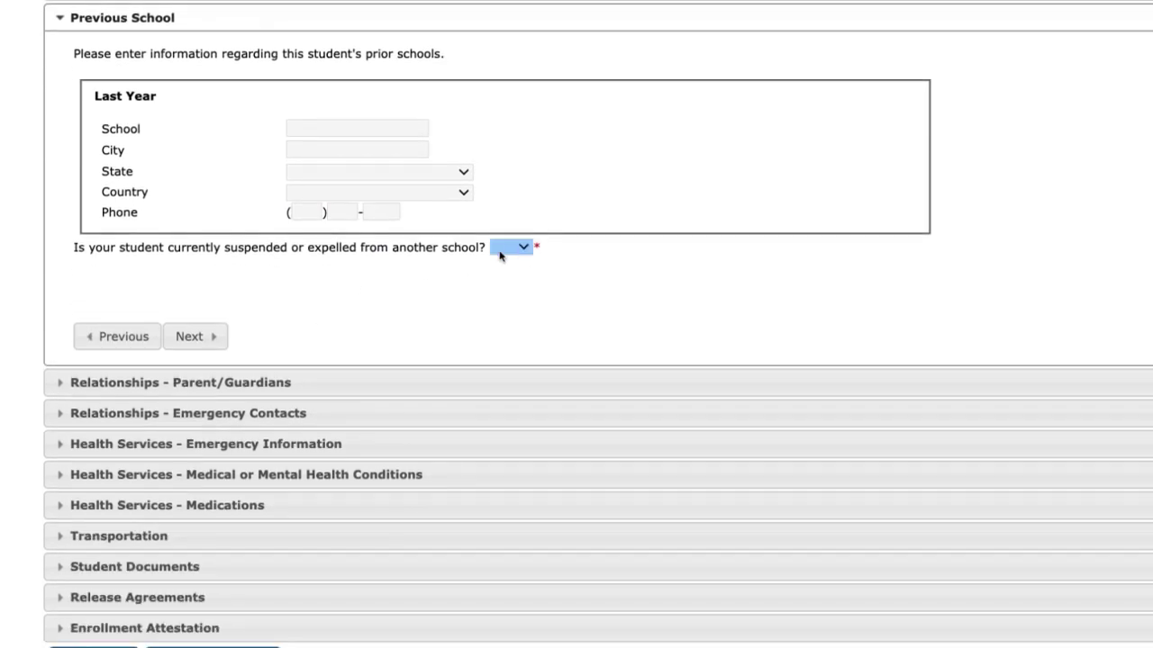
Answer No to suspension/expulsion and enter Sample School, Sample City, SOUTH CAROLINA as last year's school
{"action": "left_click", "coordinate": [509, 247]}
{"action": "left_click", "coordinate": [505, 289]}
{"action": "left_click", "coordinate": [355, 127]}
{"action": "type", "text": "S"}
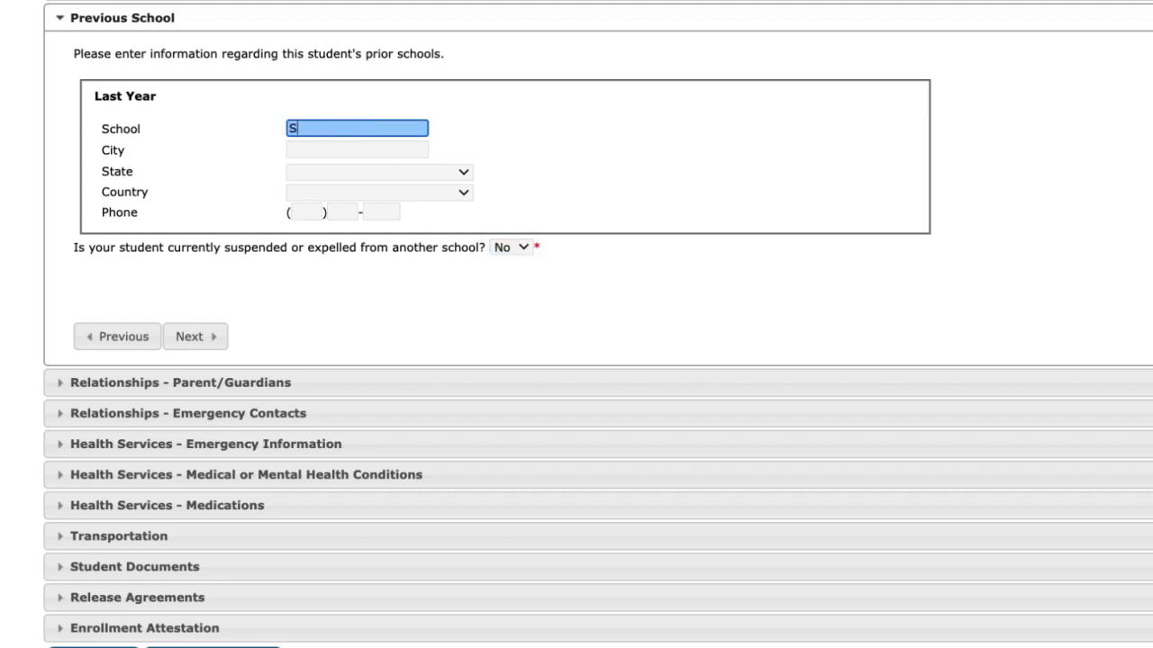
{"action": "type", "text": "ample School"}
{"action": "key", "text": "Tab"}
{"action": "type", "text": "Samp"}
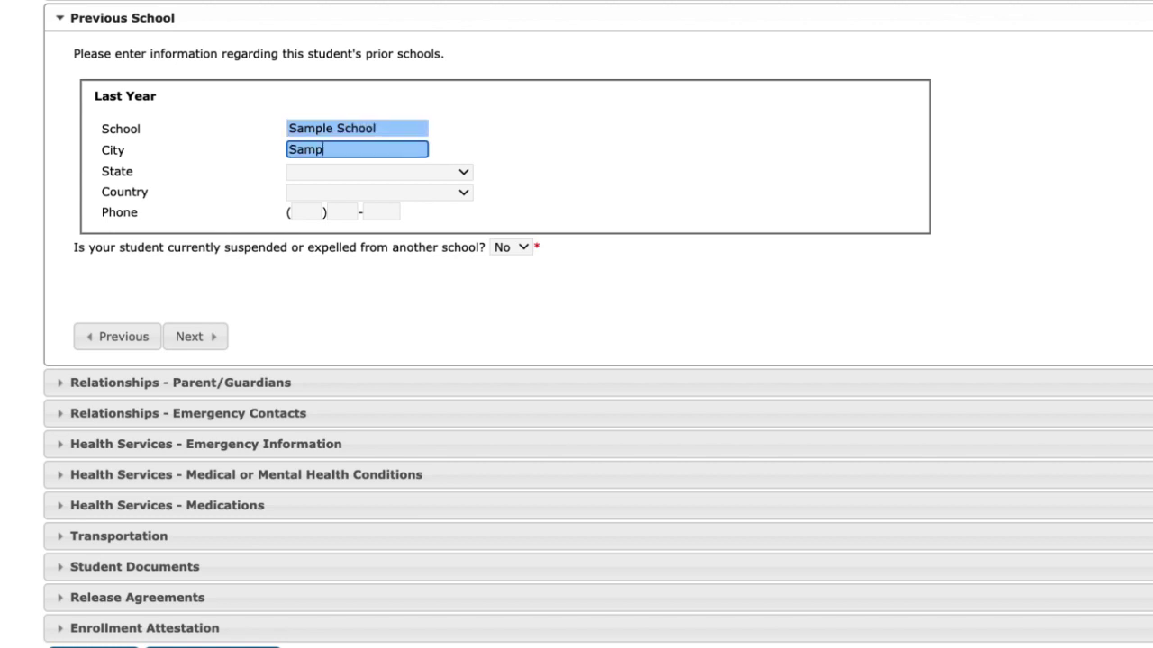
{"action": "type", "text": "le City"}
{"action": "key", "text": "Tab"}
{"action": "key", "text": "s"}
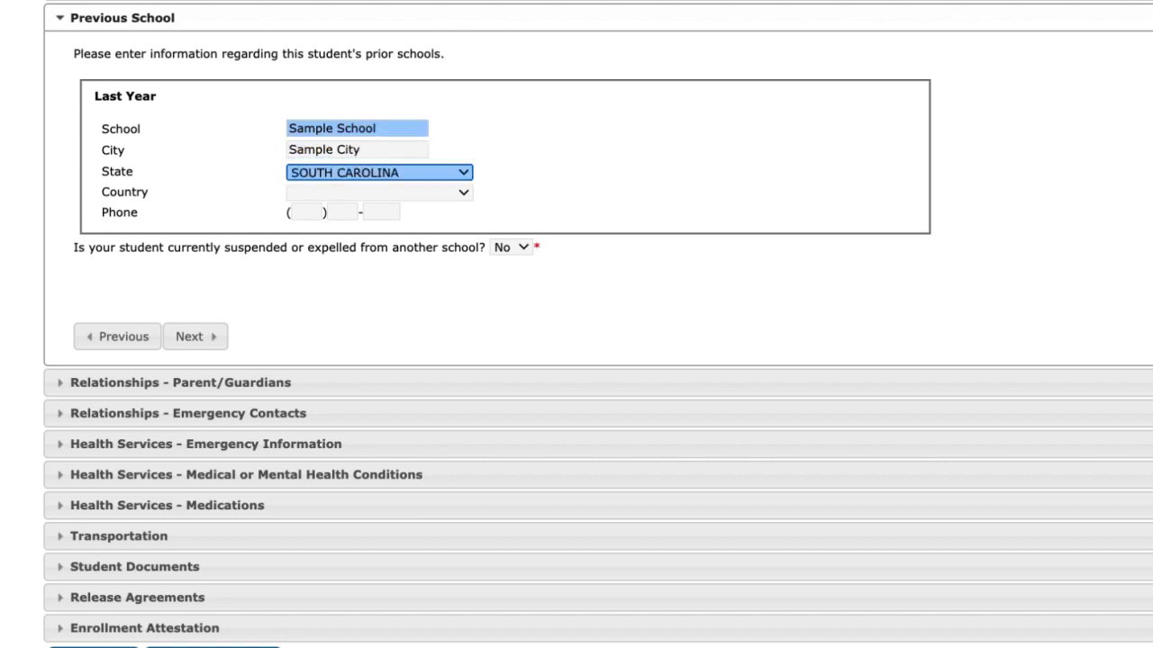
{"action": "key", "text": "Tab"}
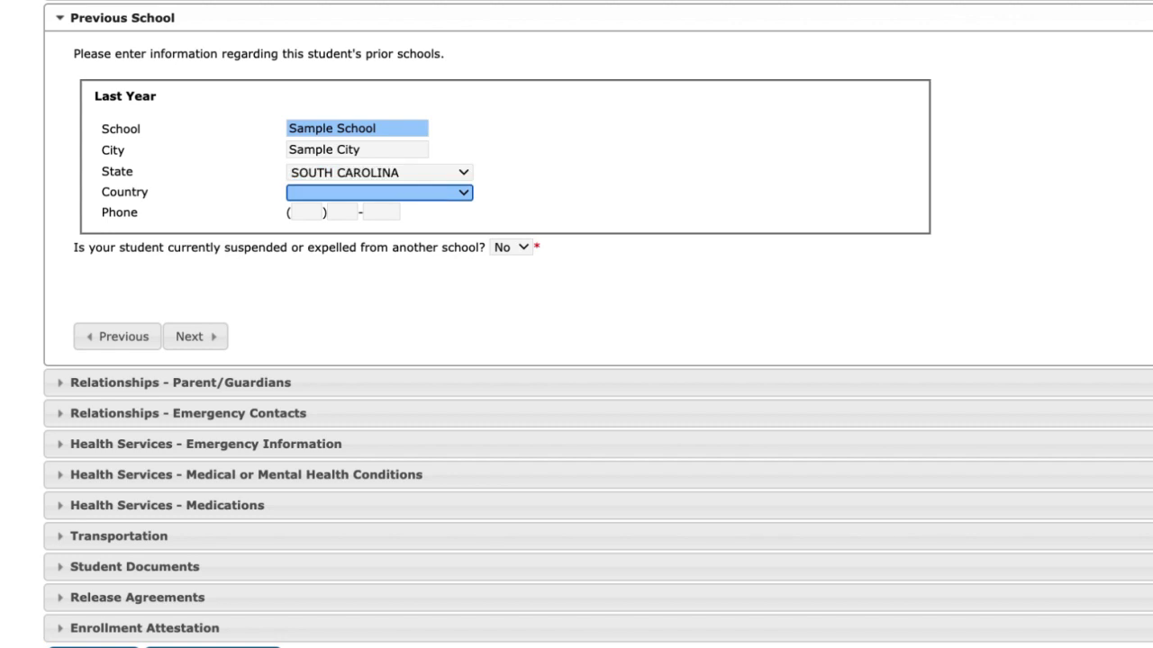
Set the previous school's country to United States
{"action": "left_click", "coordinate": [465, 173]}
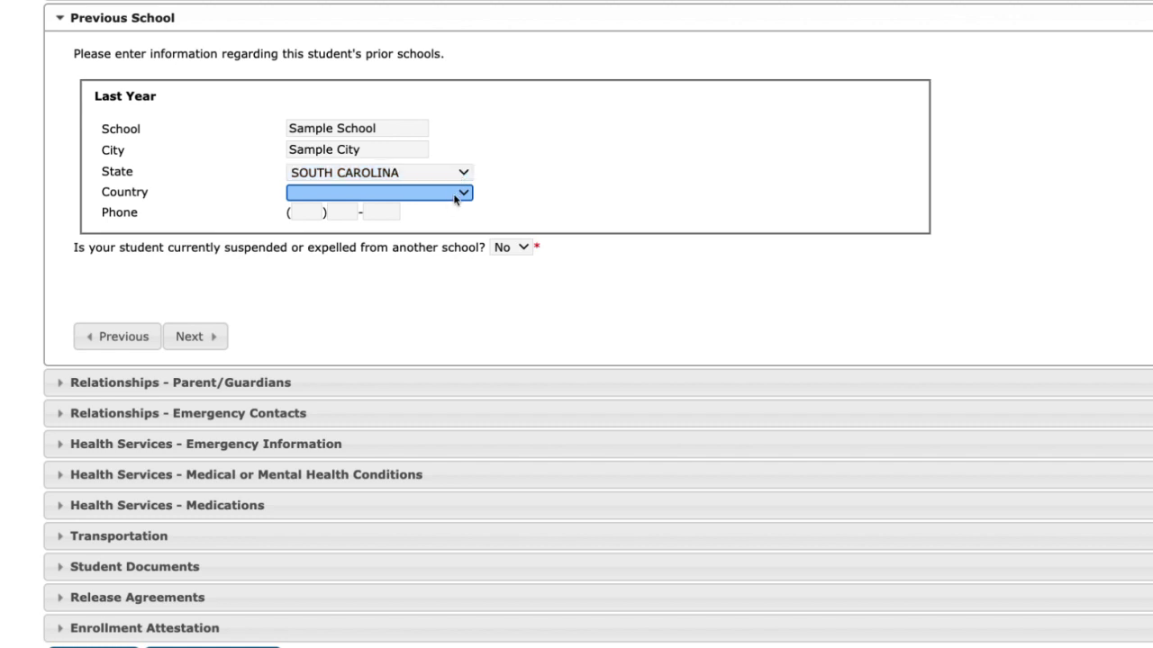
{"action": "left_click", "coordinate": [459, 193]}
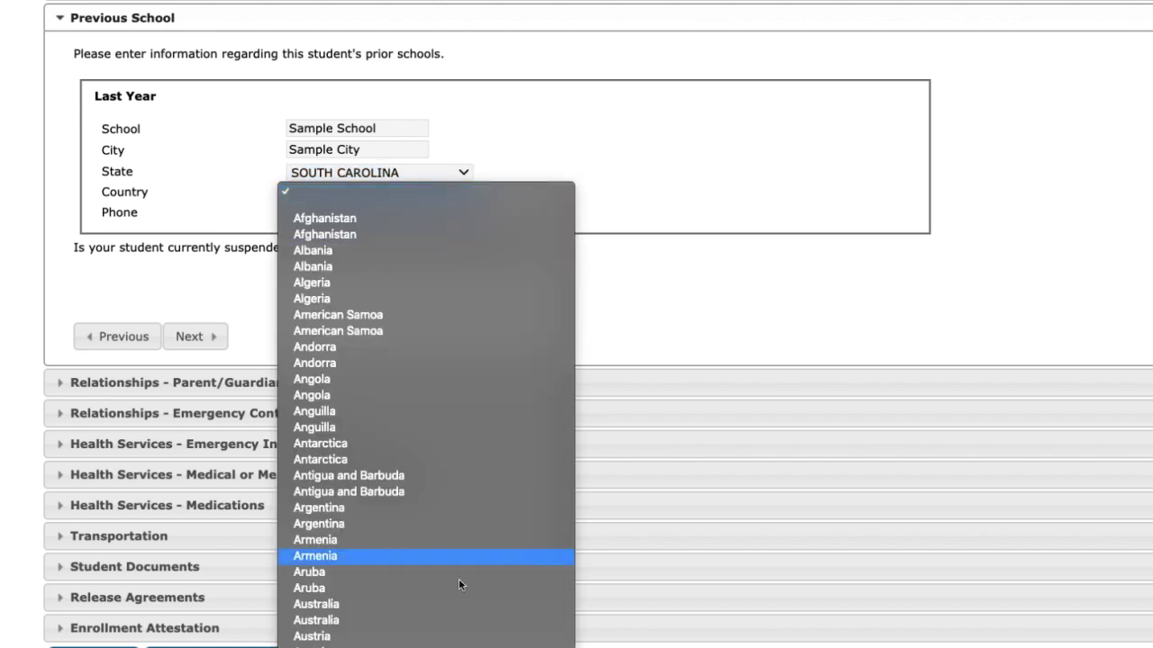
{"action": "scroll", "coordinate": [477, 645], "scroll_direction": "down", "scroll_amount": 20}
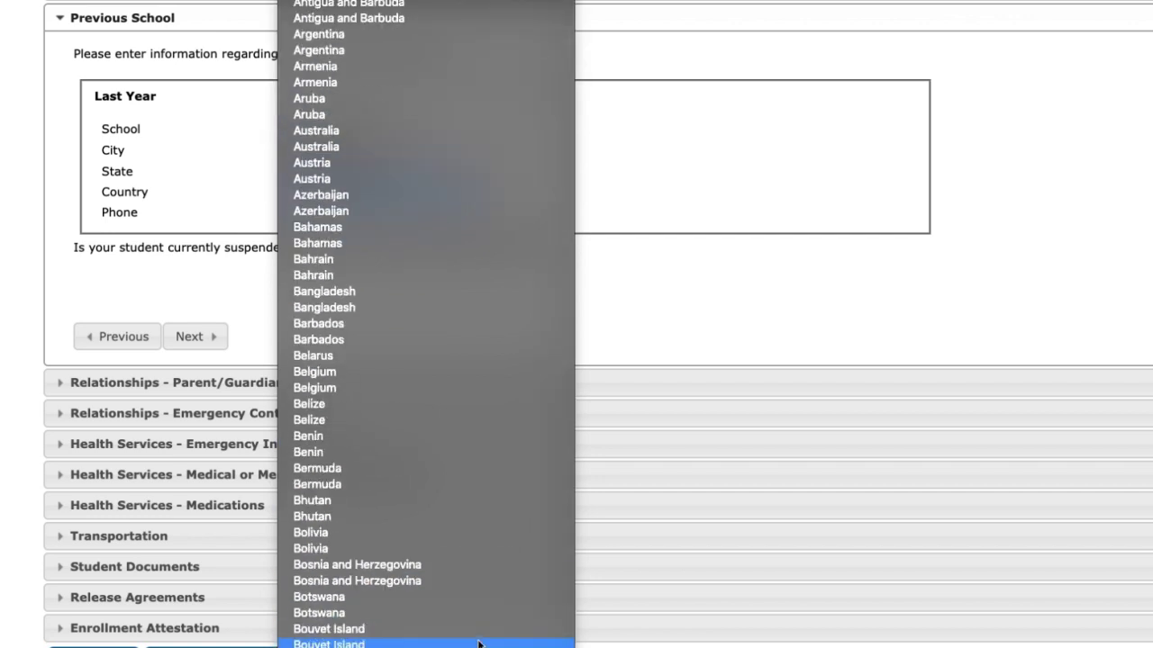
{"action": "scroll", "coordinate": [477, 645], "scroll_direction": "down", "scroll_amount": 20}
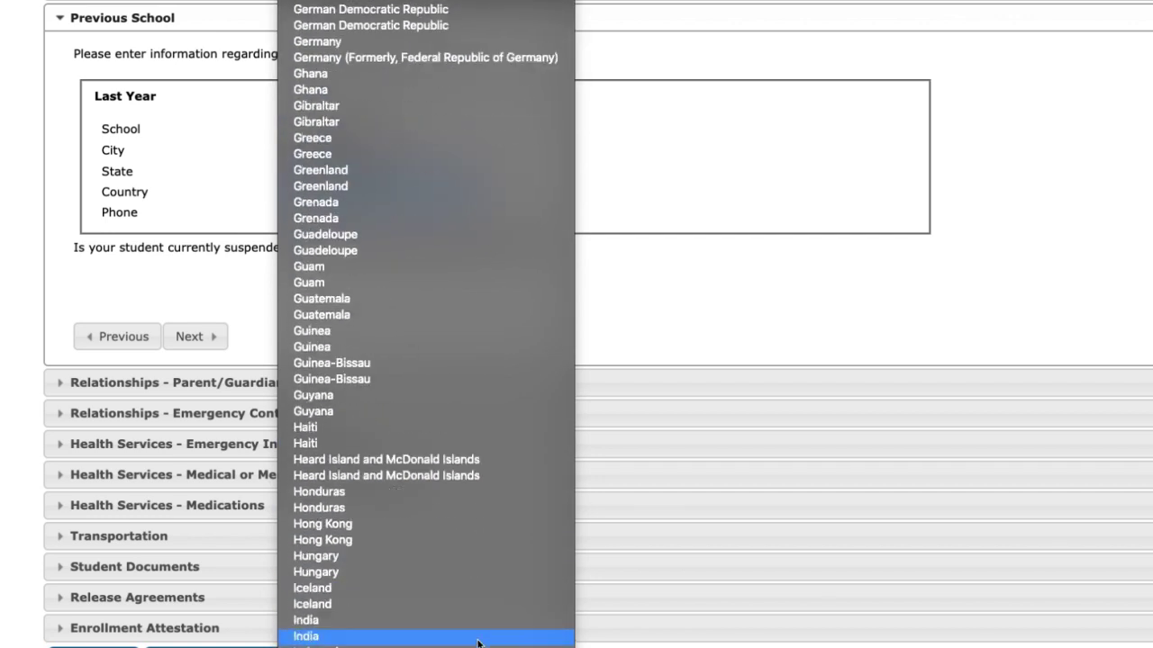
{"action": "scroll", "coordinate": [477, 644], "scroll_direction": "down", "scroll_amount": 20}
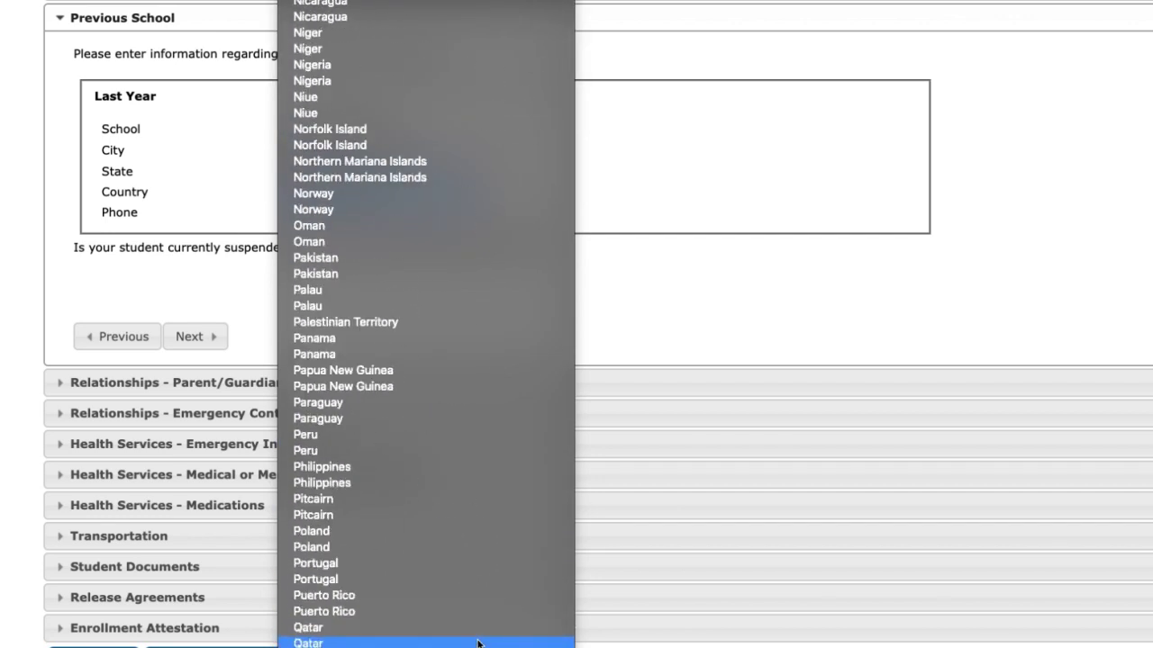
{"action": "scroll", "coordinate": [477, 644], "scroll_direction": "up", "scroll_amount": 5}
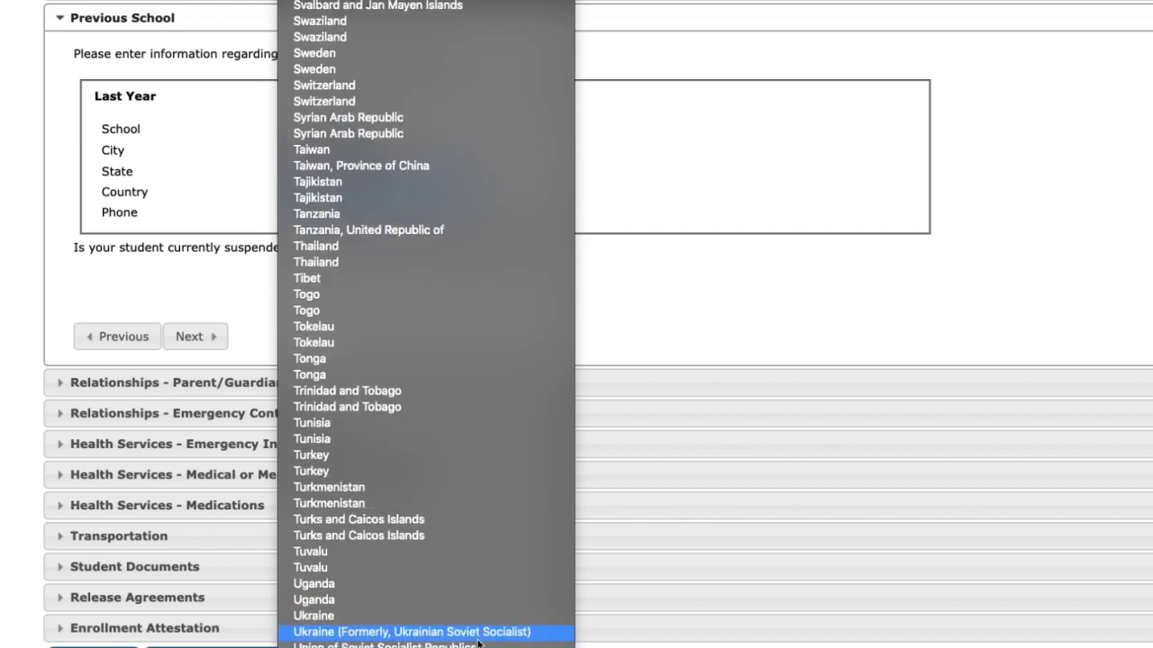
{"action": "scroll", "coordinate": [478, 644], "scroll_direction": "down", "scroll_amount": 7}
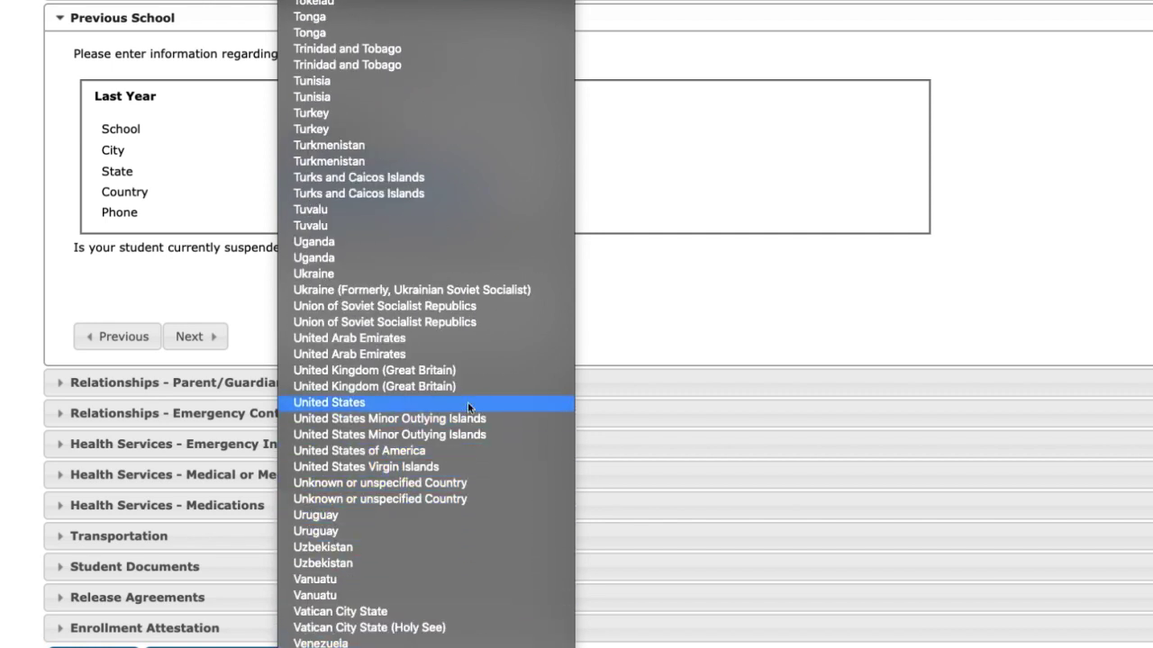
{"action": "left_click", "coordinate": [467, 402]}
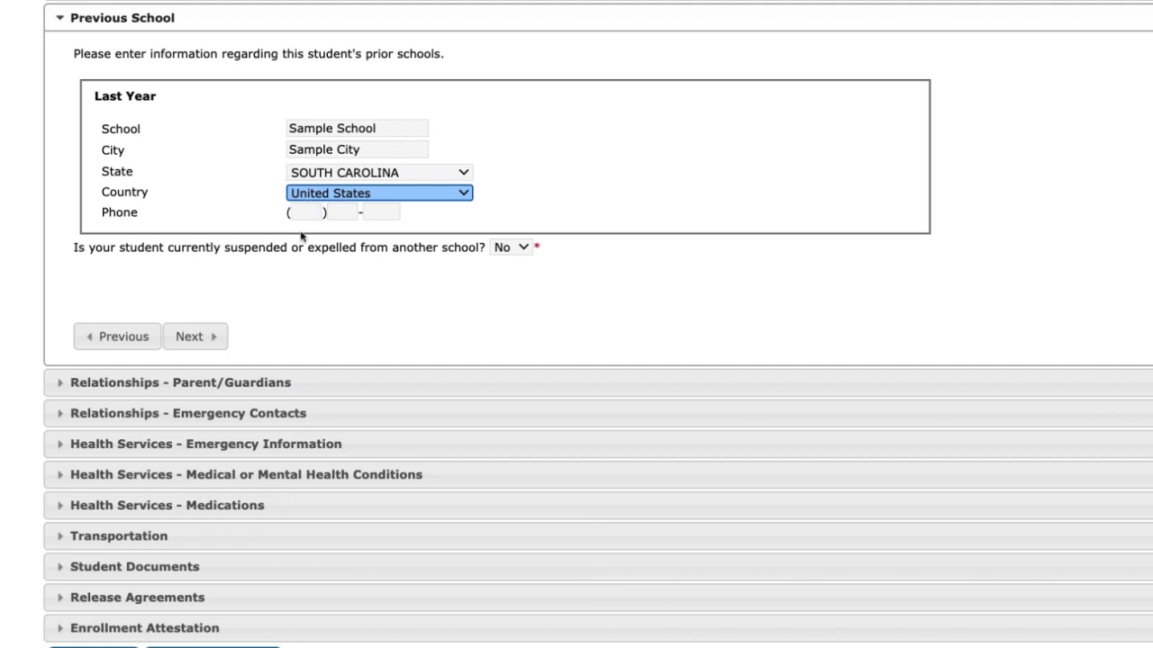
On the Parent/Guardians step, make the listed parent the Father with contact sequence 1
{"action": "left_click", "coordinate": [207, 339]}
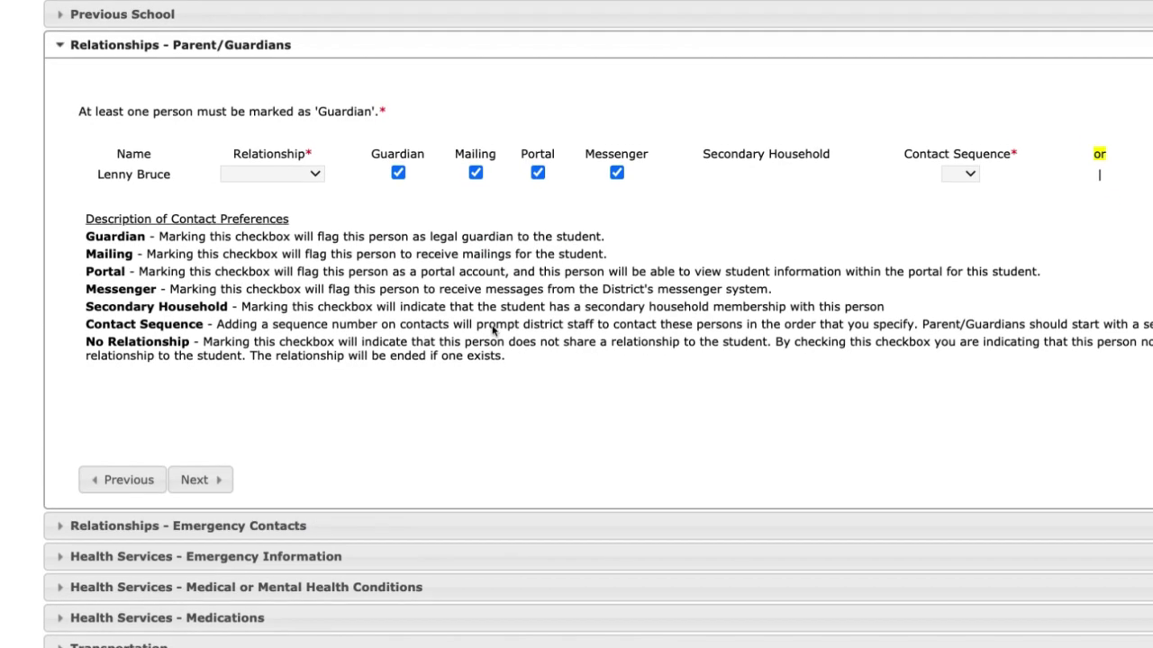
{"action": "left_click", "coordinate": [315, 133]}
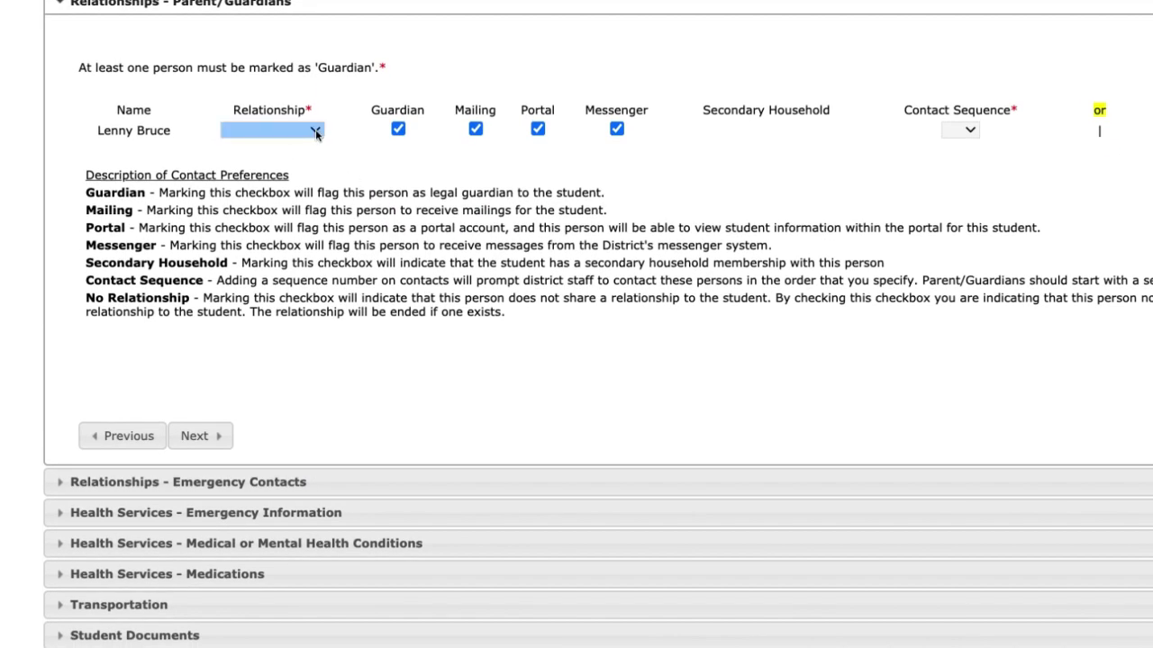
{"action": "left_click", "coordinate": [297, 225]}
{"action": "left_click", "coordinate": [959, 135]}
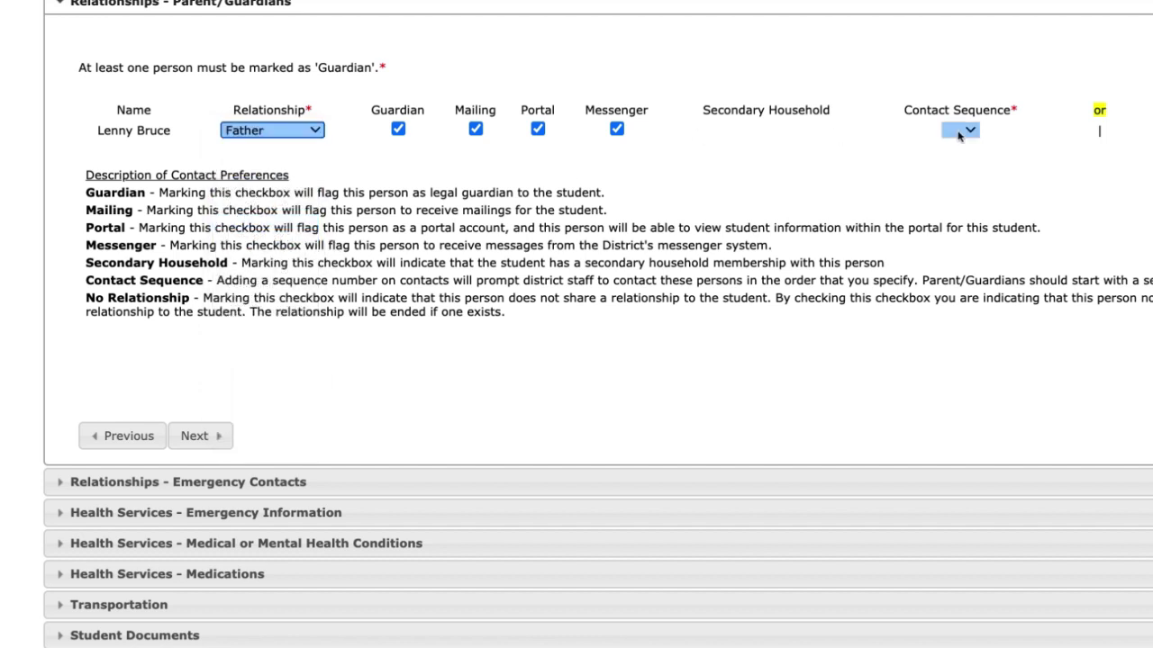
{"action": "left_click", "coordinate": [960, 147]}
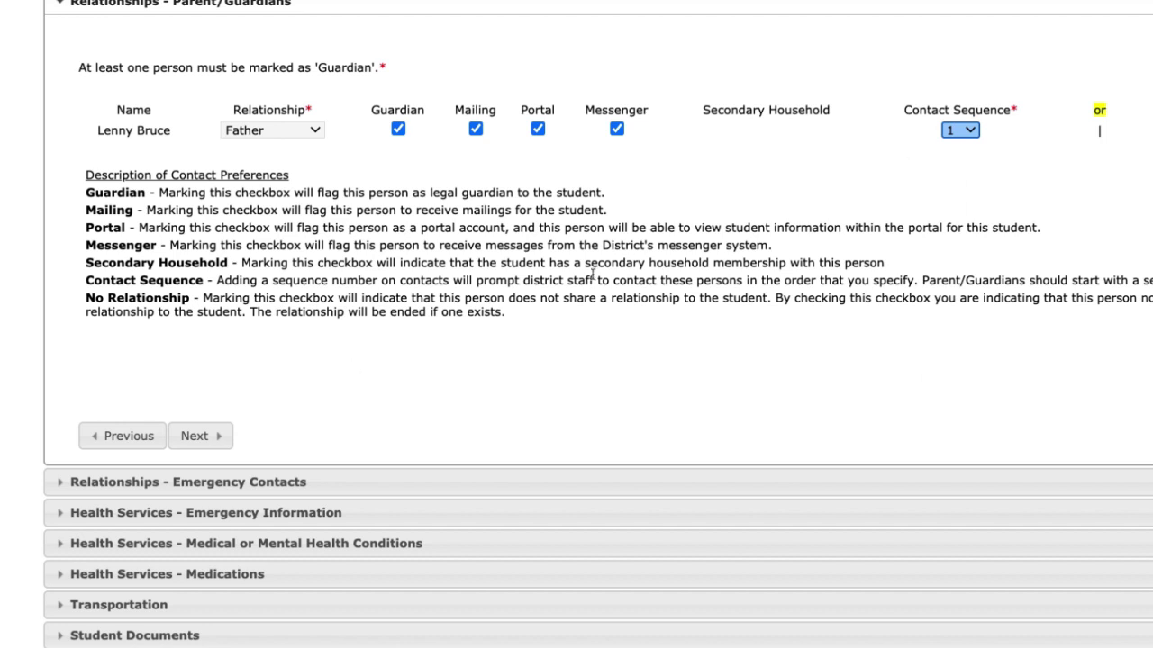
Set the emergency contact's relationship to Emergency with contact sequence 2
{"action": "left_click", "coordinate": [219, 438]}
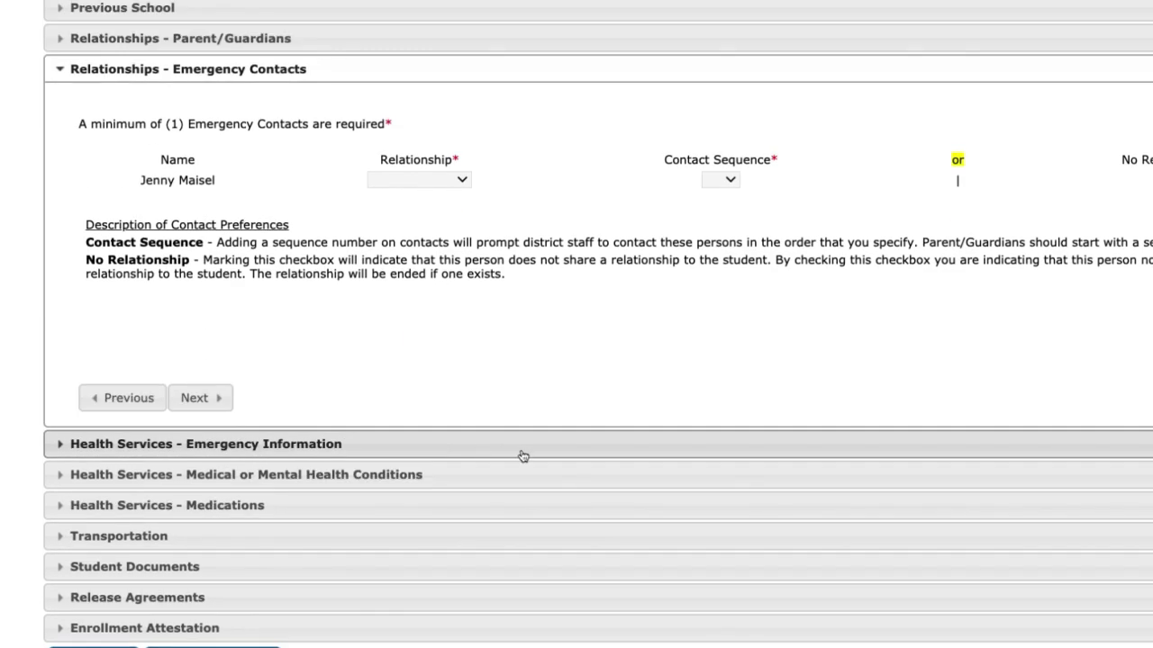
{"action": "left_click", "coordinate": [431, 183]}
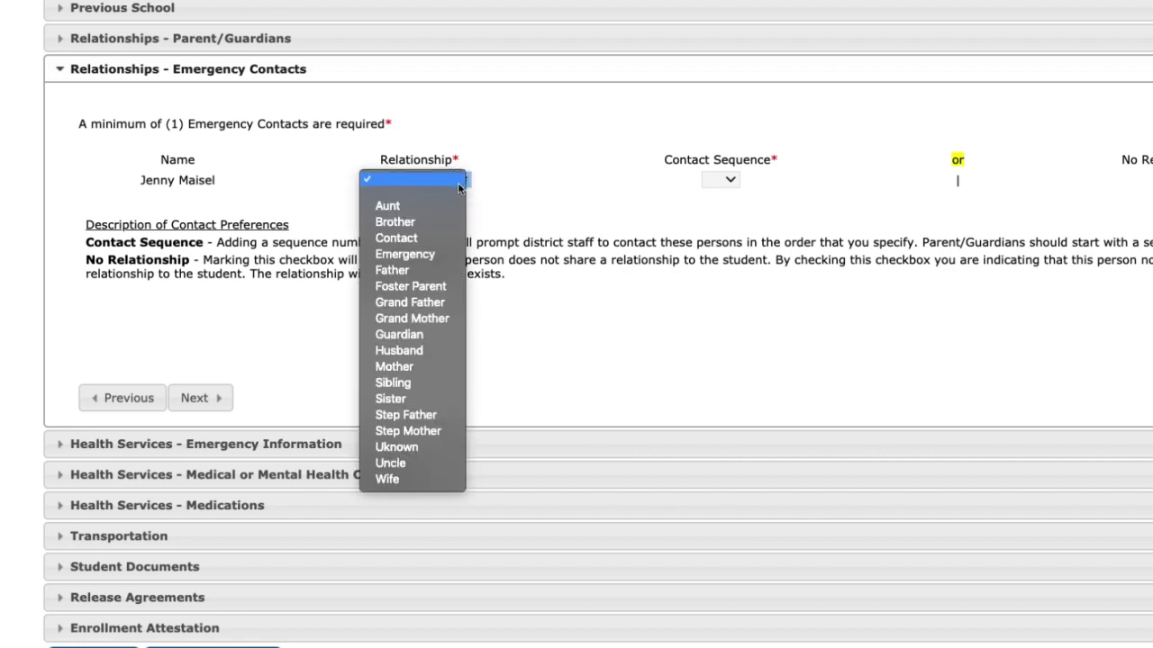
{"action": "left_click", "coordinate": [455, 256]}
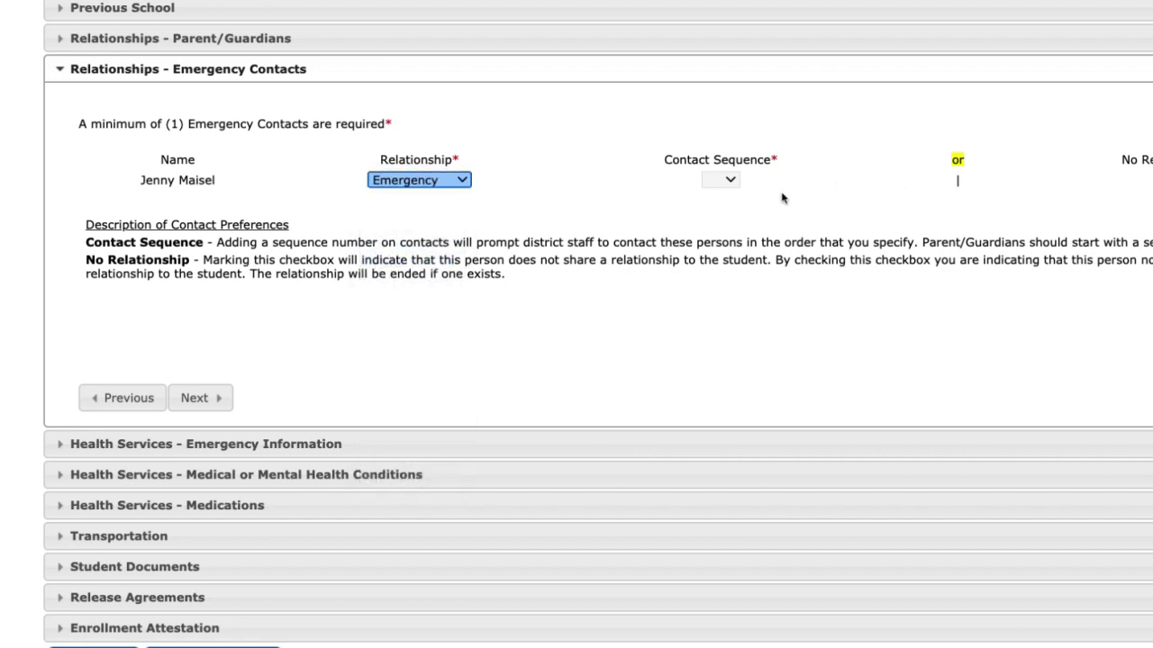
{"action": "left_click", "coordinate": [721, 180]}
{"action": "left_click", "coordinate": [718, 210]}
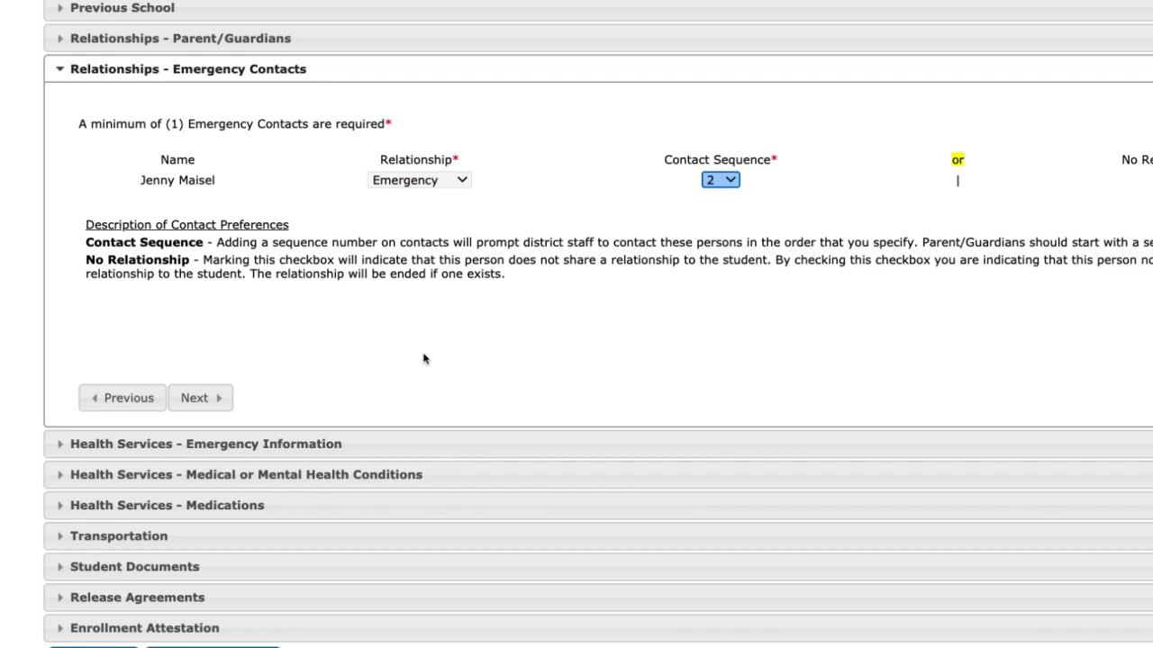
Add Convulsions/Epilepsy as the student's medical condition and continue to Medications
{"action": "left_click", "coordinate": [196, 398]}
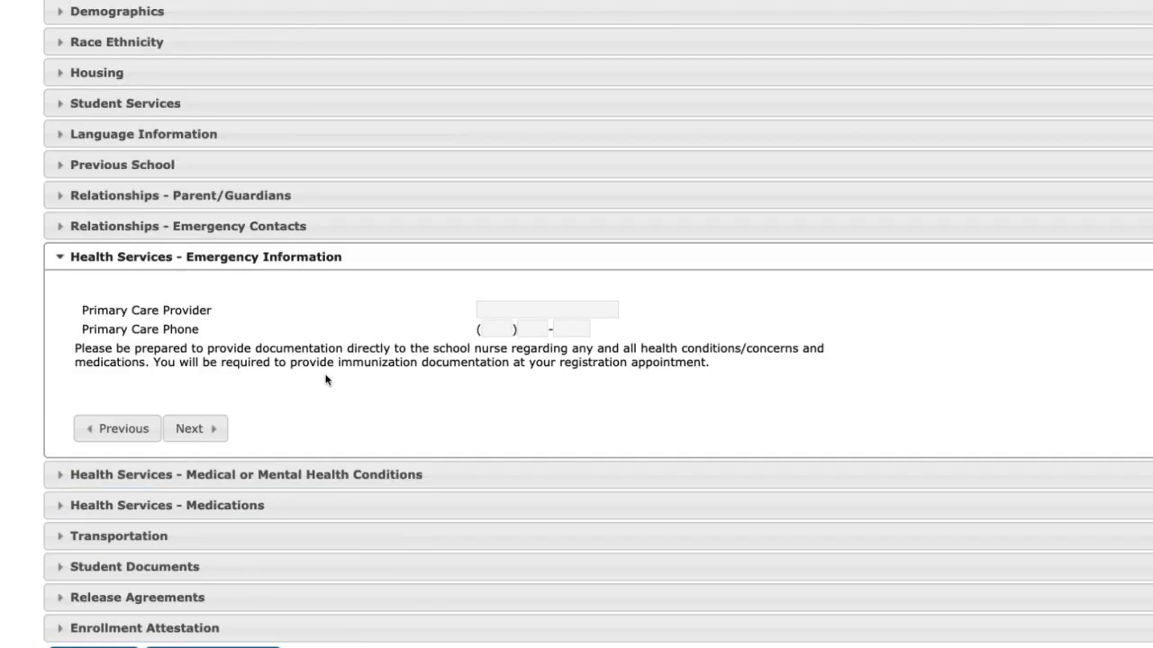
{"action": "left_click", "coordinate": [499, 309]}
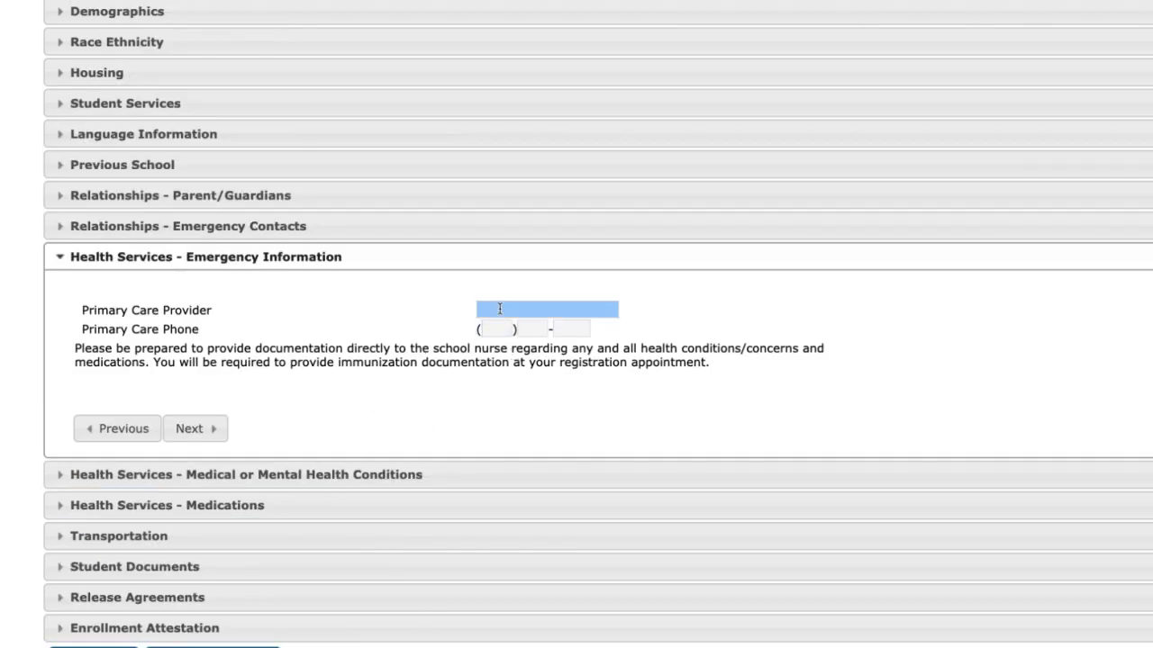
{"action": "left_click", "coordinate": [210, 428]}
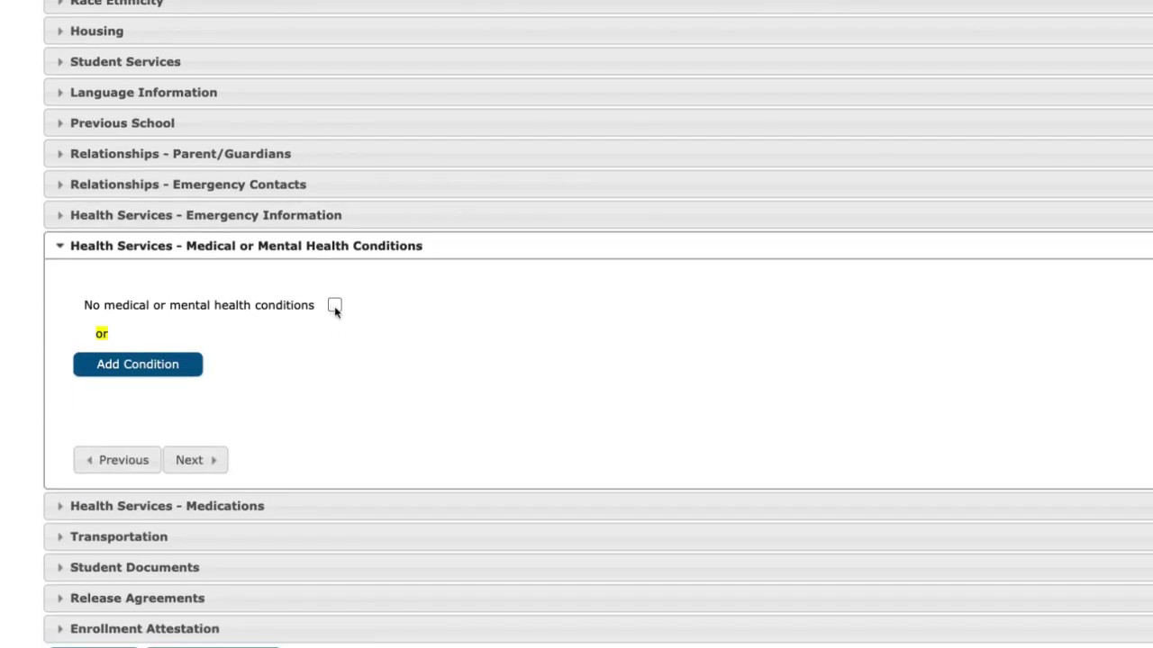
{"action": "left_click", "coordinate": [191, 375]}
{"action": "left_click", "coordinate": [207, 383]}
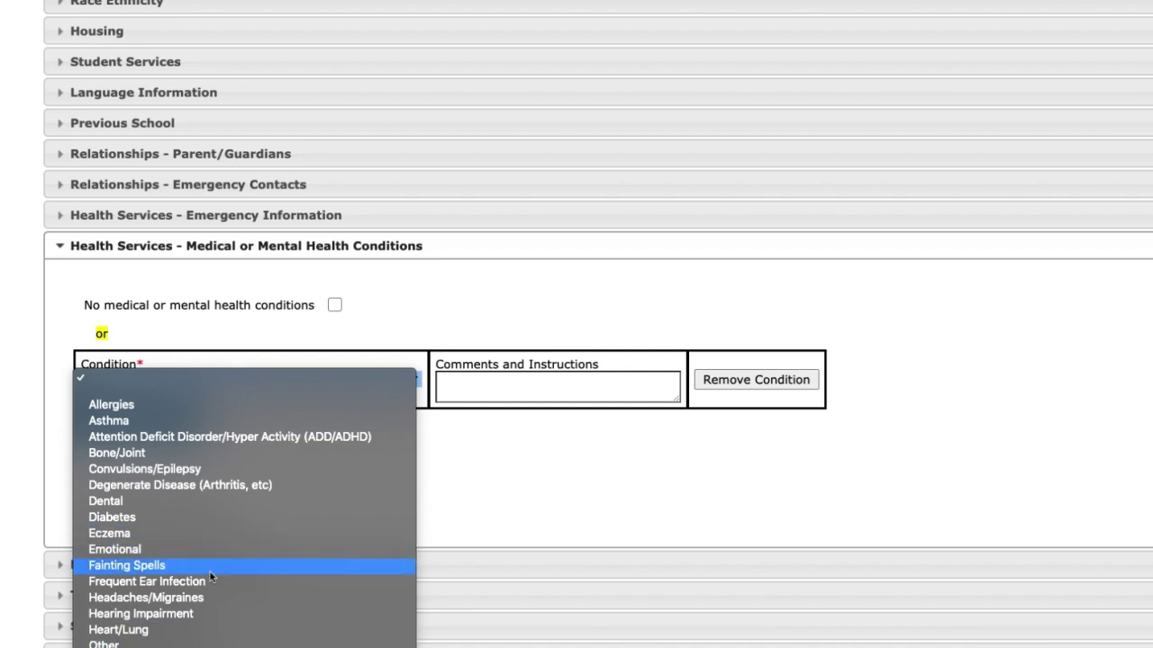
{"action": "left_click", "coordinate": [212, 469]}
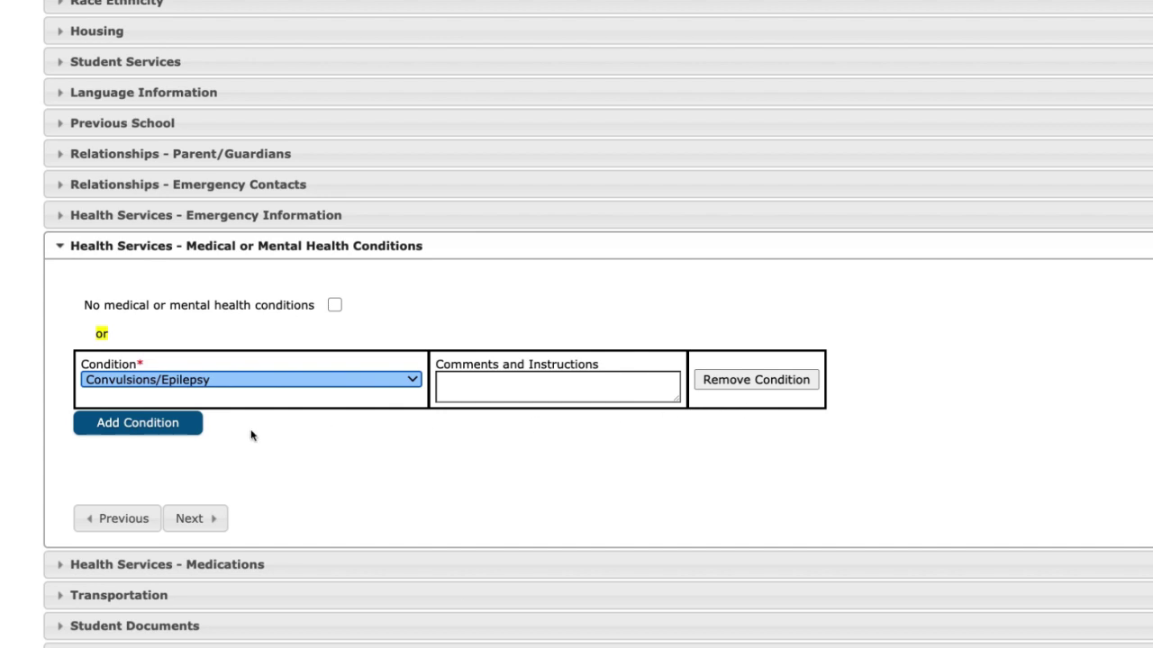
{"action": "left_click", "coordinate": [189, 518]}
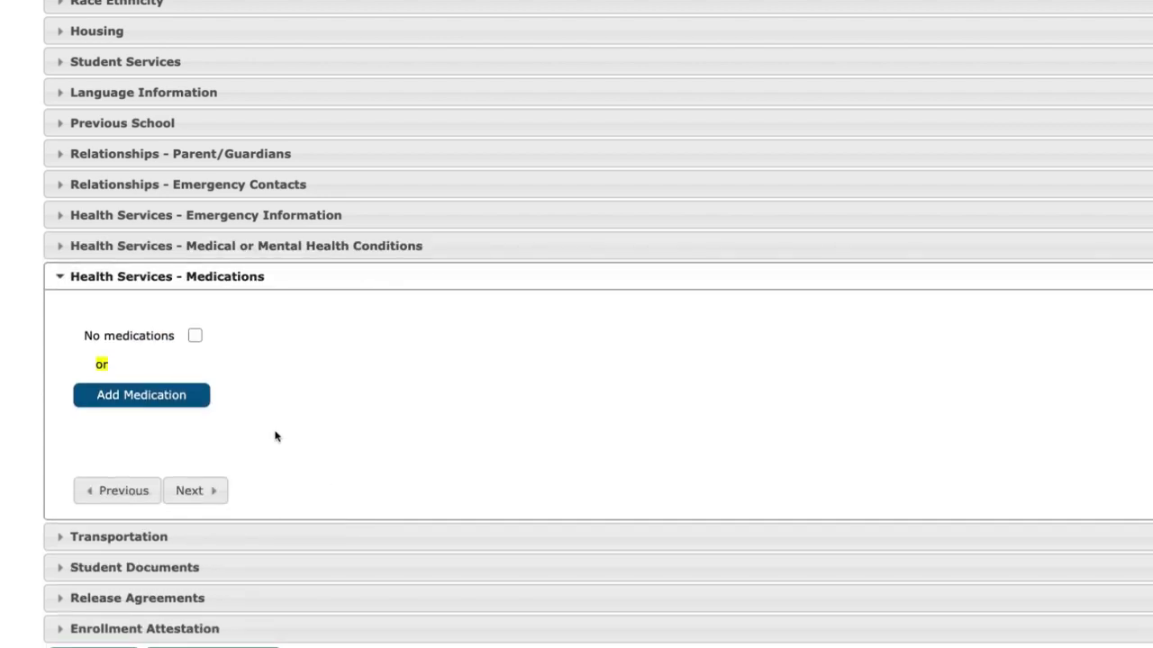
Add a medication named Sample Med, taken At School, type Daily
{"action": "left_click", "coordinate": [190, 397]}
{"action": "left_click", "coordinate": [190, 412]}
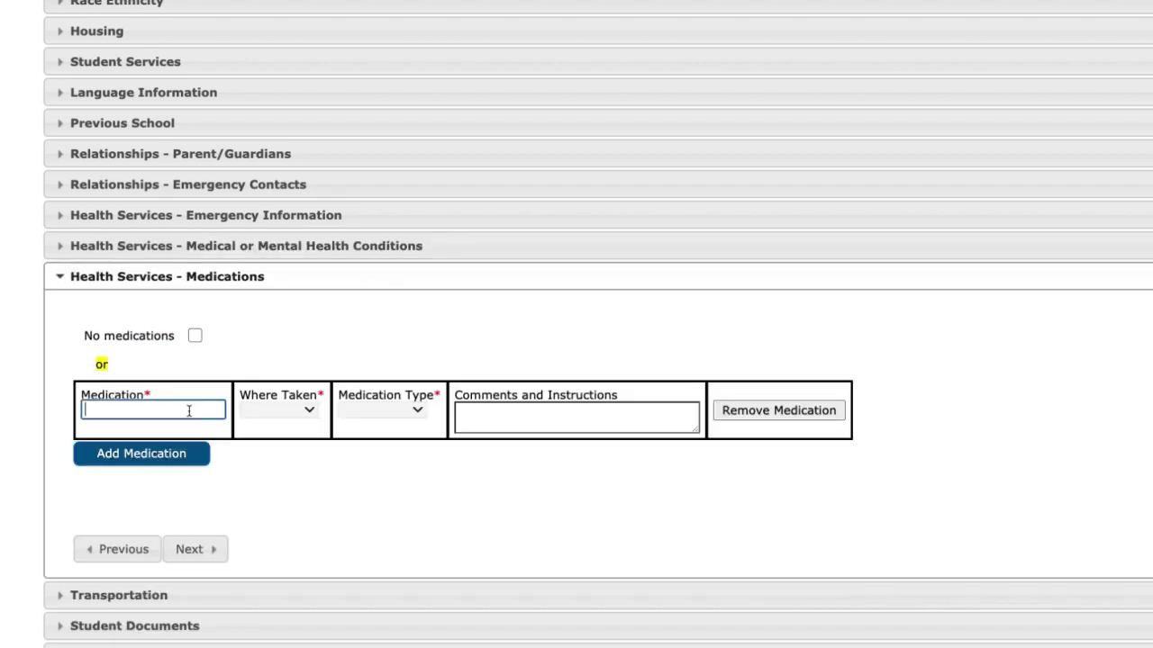
{"action": "type", "text": "Sample Meds"}
{"action": "left_click", "coordinate": [281, 409]}
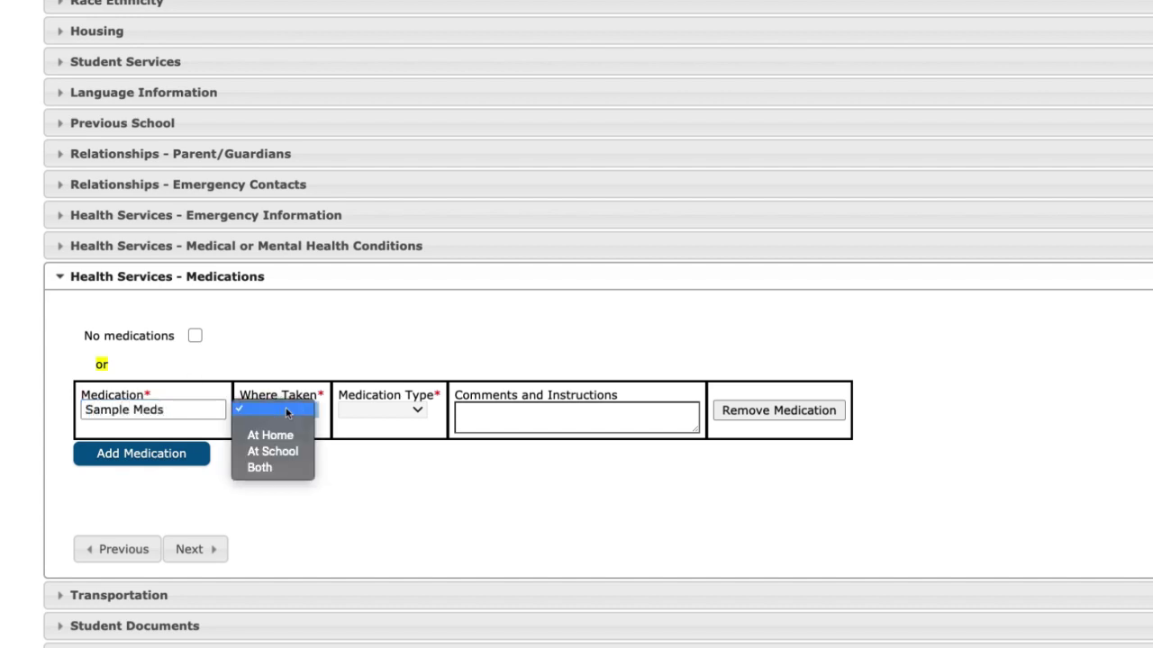
{"action": "left_click", "coordinate": [289, 452]}
{"action": "left_click", "coordinate": [406, 409]}
{"action": "left_click", "coordinate": [402, 436]}
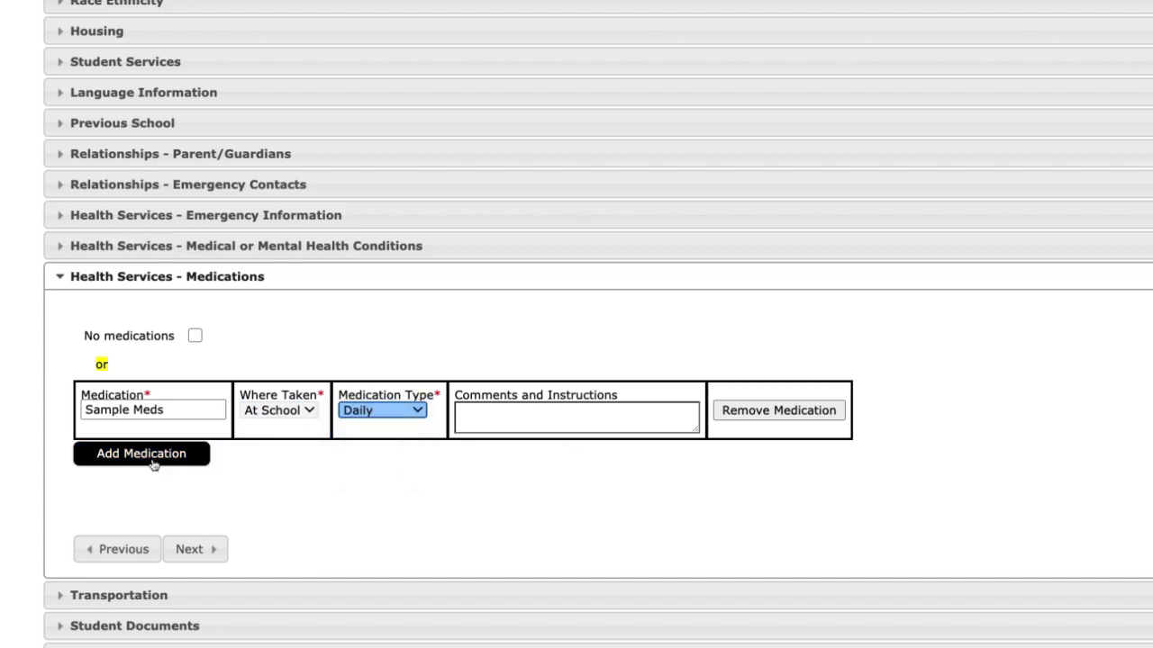
Record that the student requires bus transportation and move on to Student Documents
{"action": "left_click", "coordinate": [200, 553]}
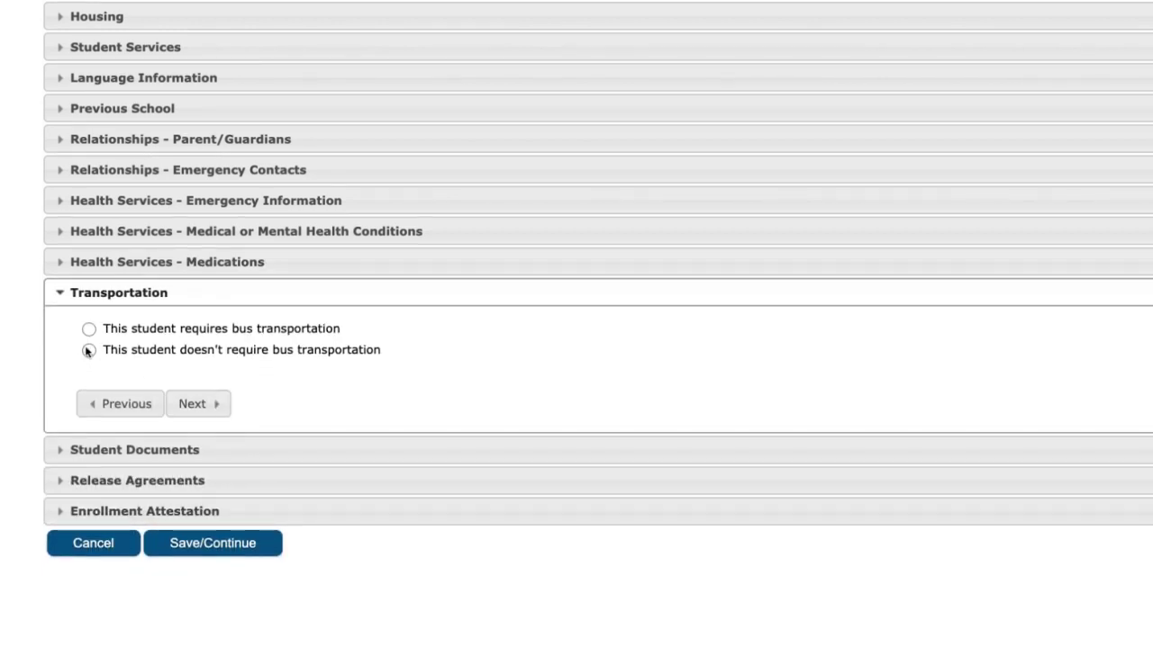
{"action": "left_click", "coordinate": [89, 329]}
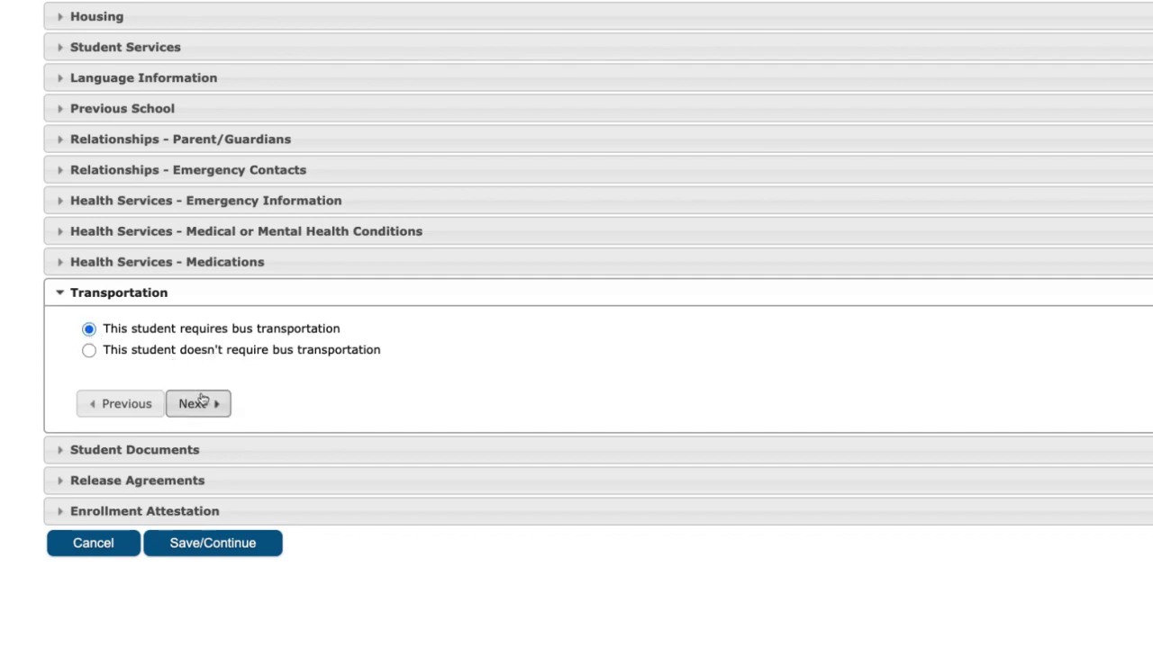
{"action": "left_click", "coordinate": [208, 409]}
{"action": "left_click", "coordinate": [290, 236]}
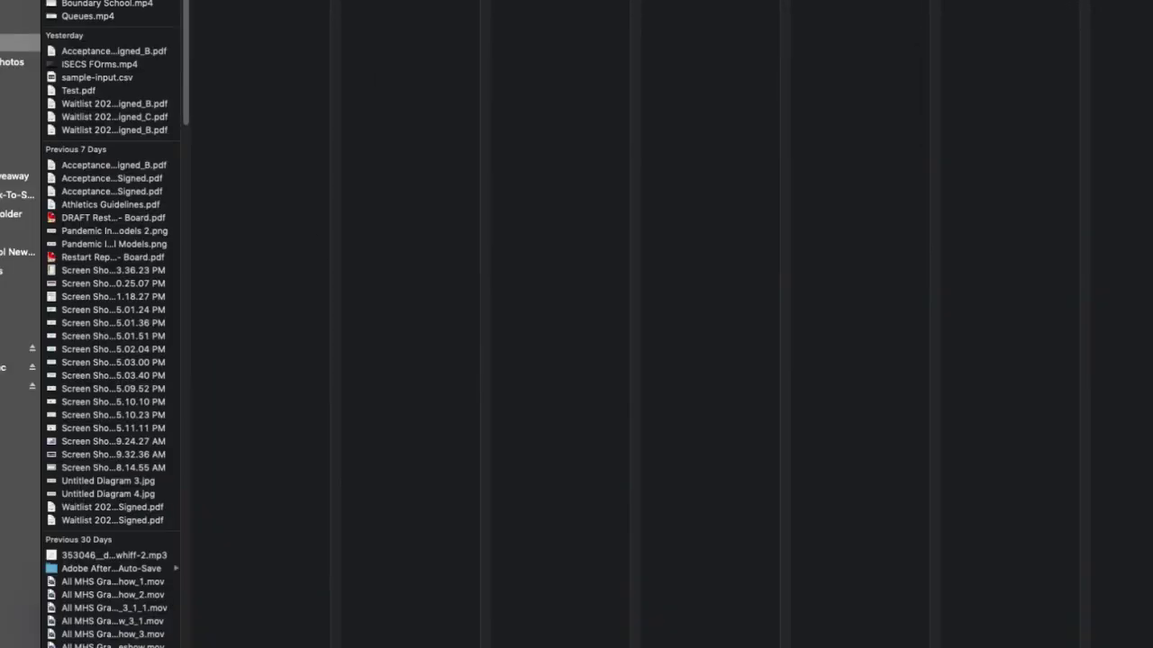
Upload Eye ear and Dental.png for birth certificate and screening, Immunizations.png for immunization, then continue
{"action": "scroll", "coordinate": [113, 270], "scroll_direction": "down", "scroll_amount": 15}
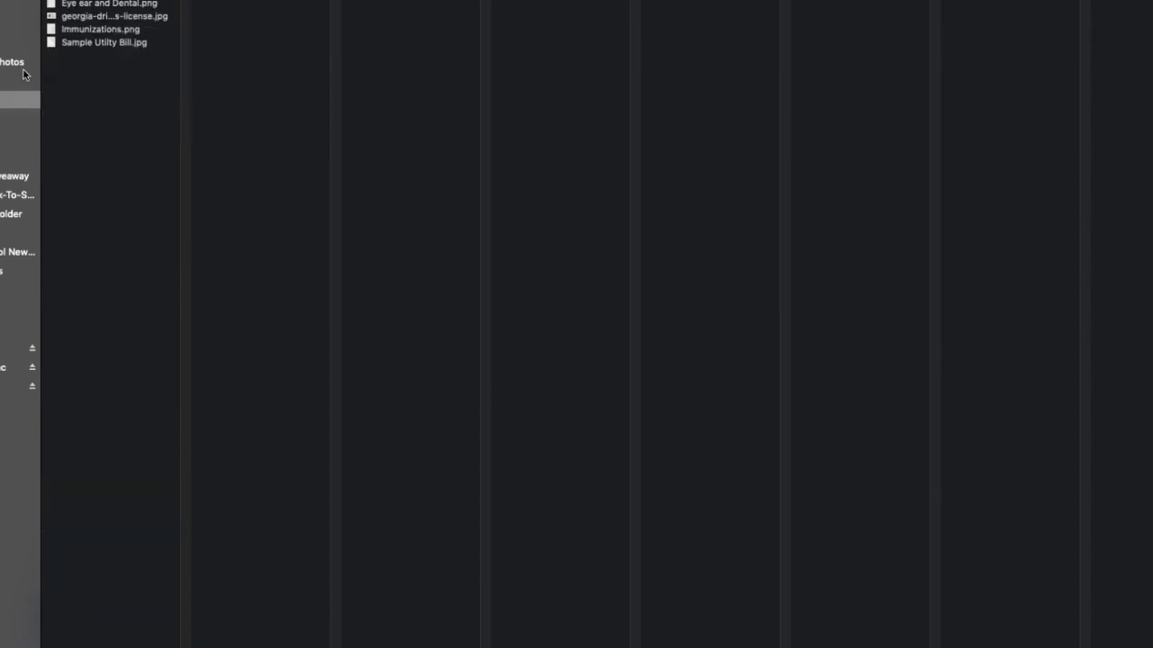
{"action": "left_click", "coordinate": [112, 4]}
{"action": "key", "text": "Return"}
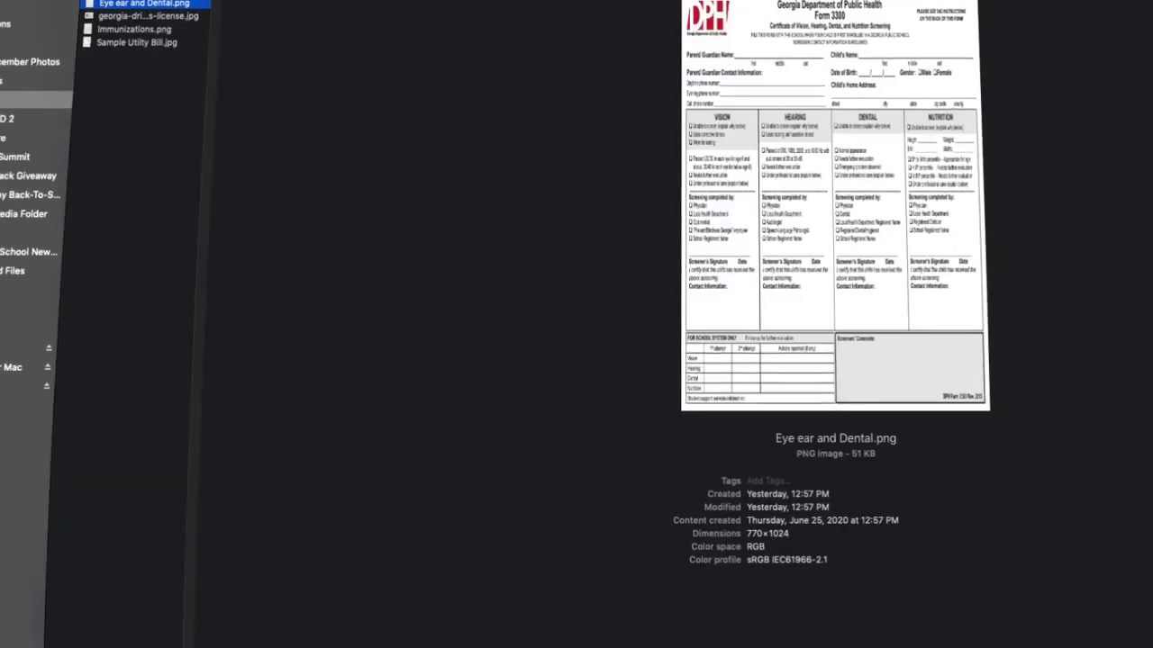
{"action": "left_click", "coordinate": [290, 322]}
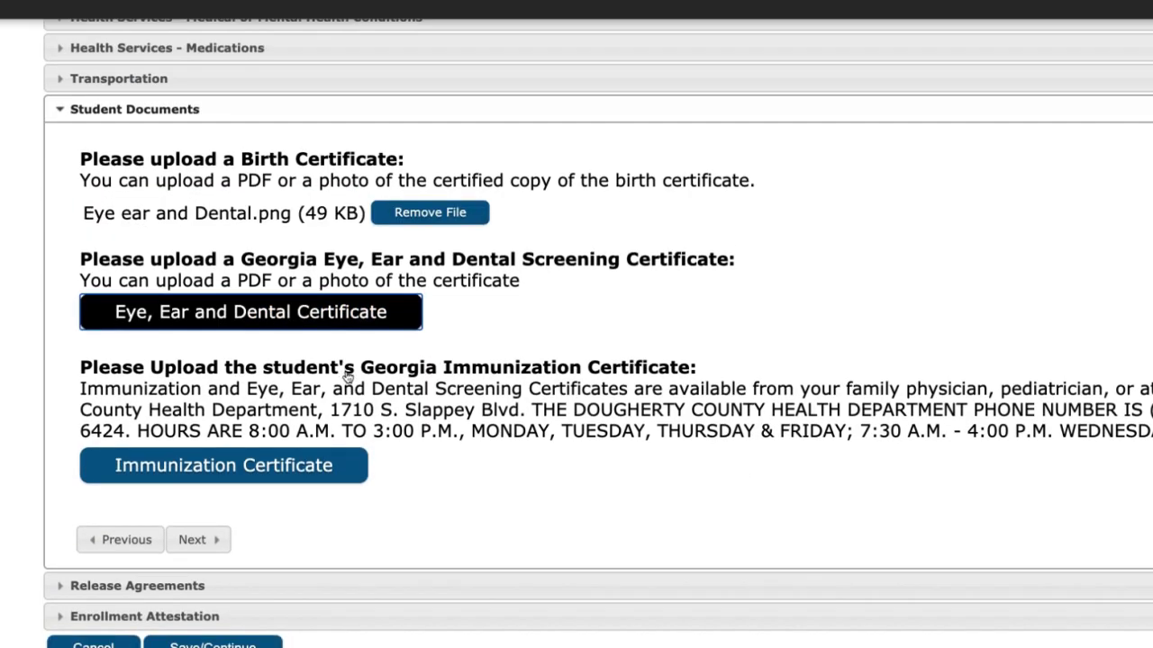
{"action": "left_click", "coordinate": [110, 5]}
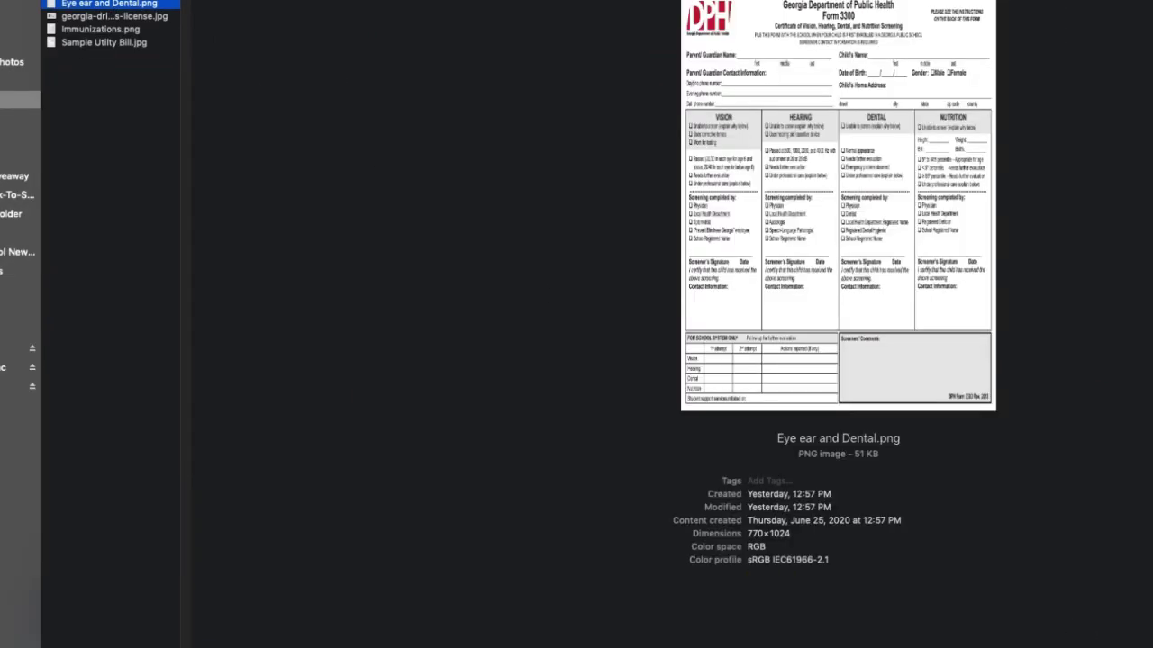
{"action": "key", "text": "Return"}
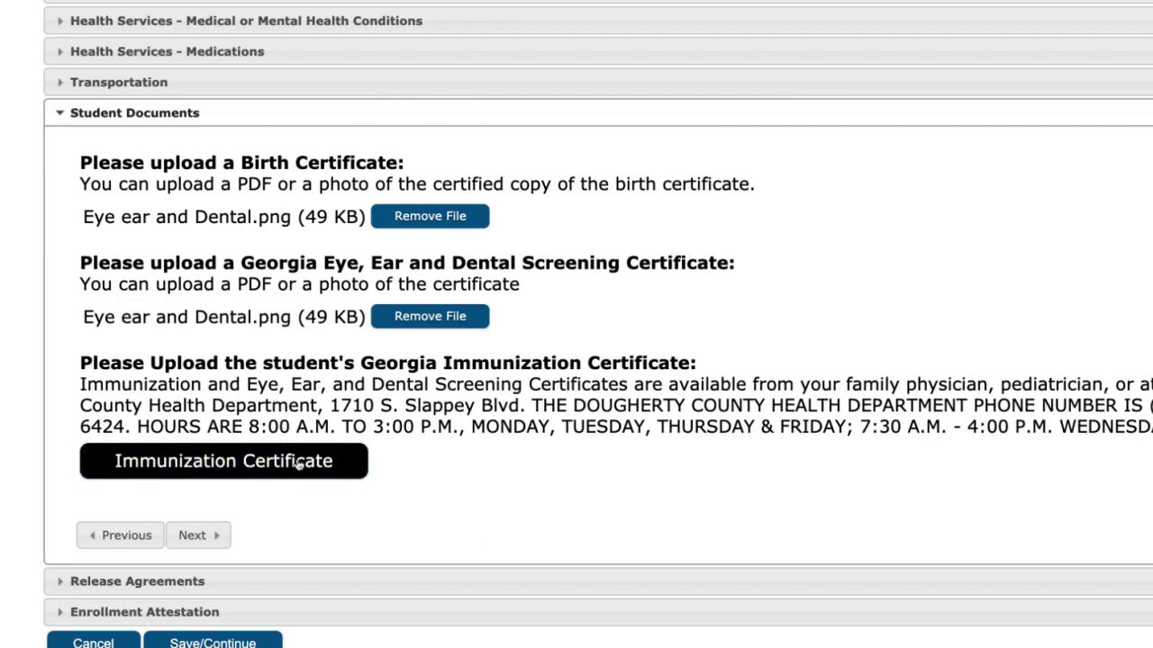
{"action": "left_click", "coordinate": [298, 464]}
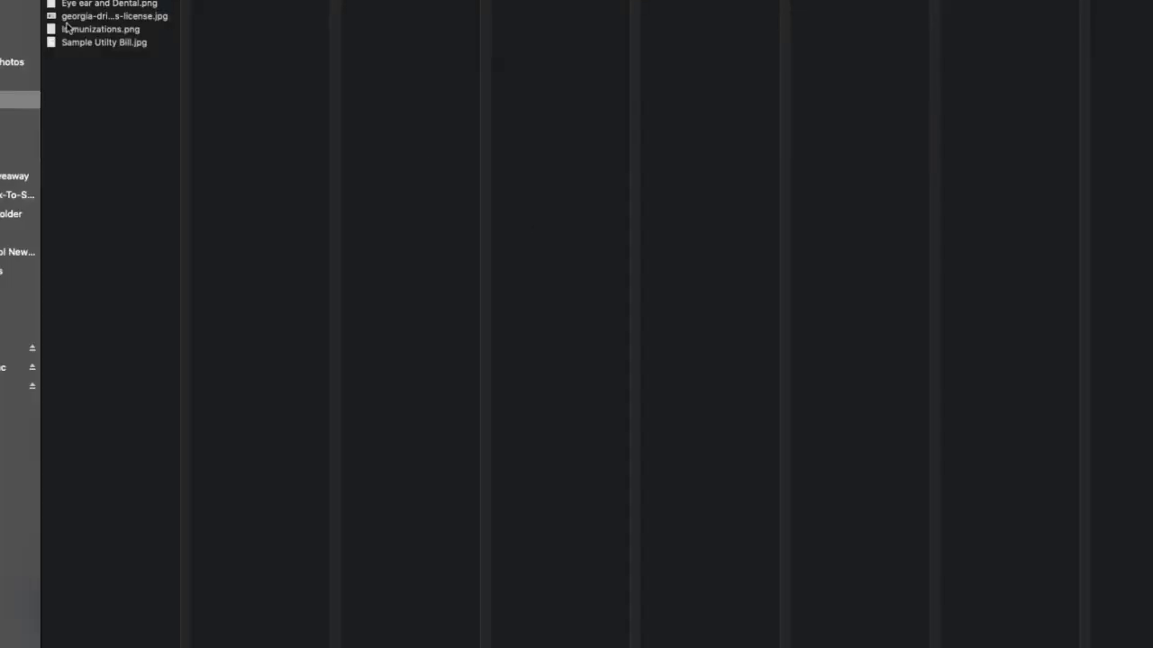
{"action": "left_click", "coordinate": [117, 29]}
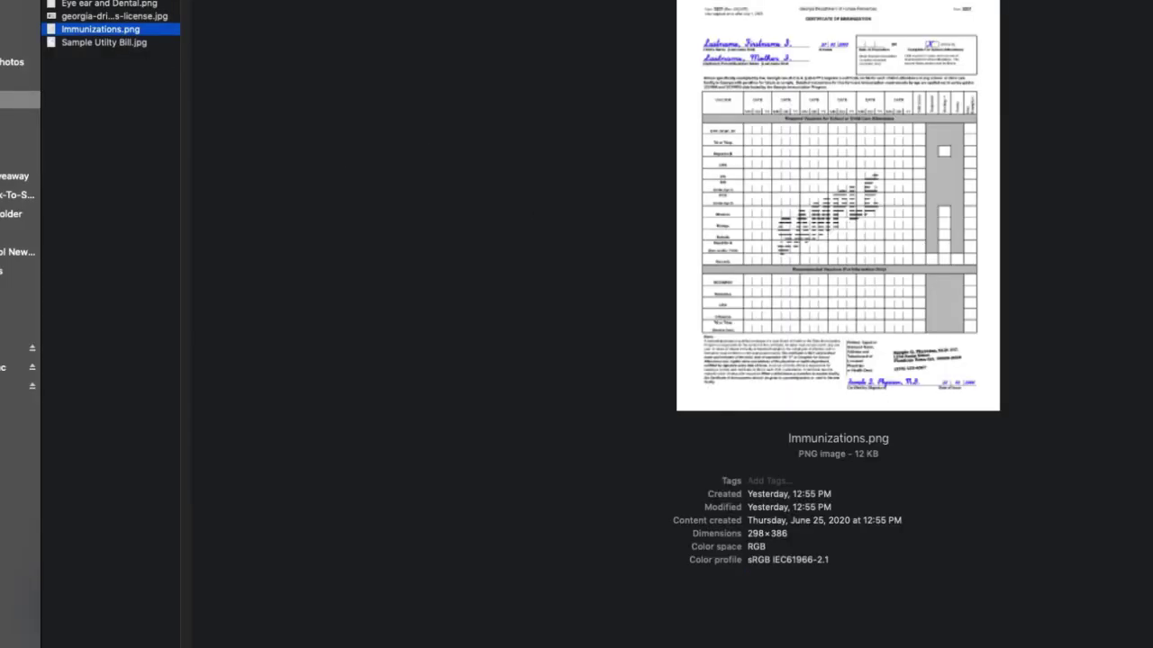
{"action": "key", "text": "Return"}
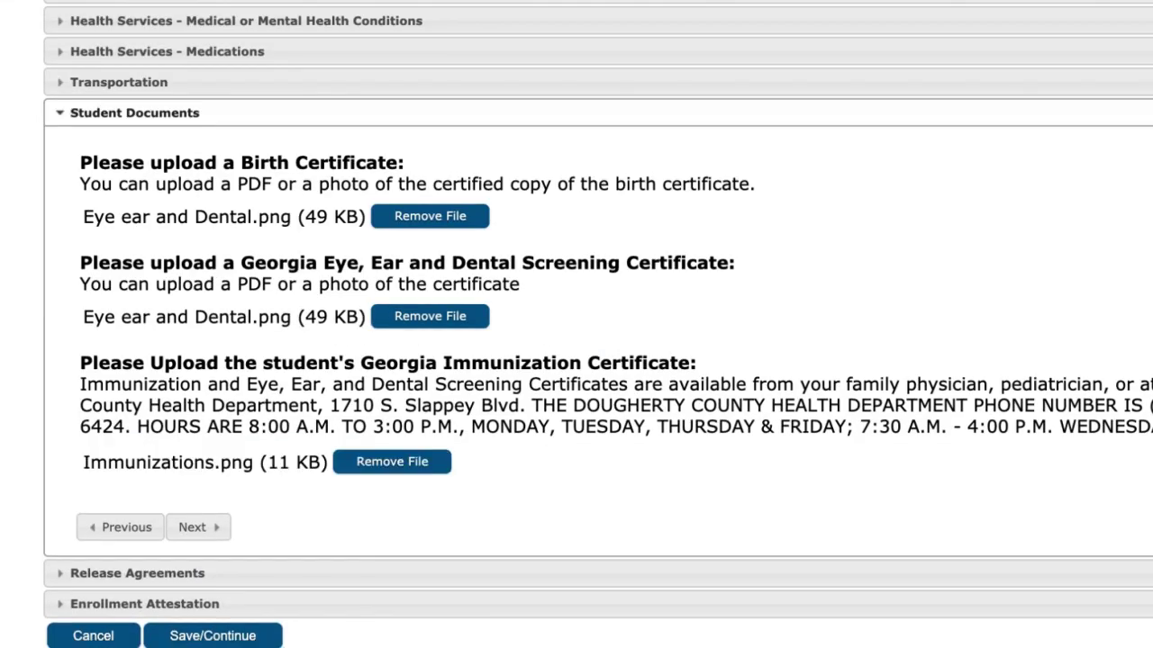
{"action": "left_click", "coordinate": [228, 531]}
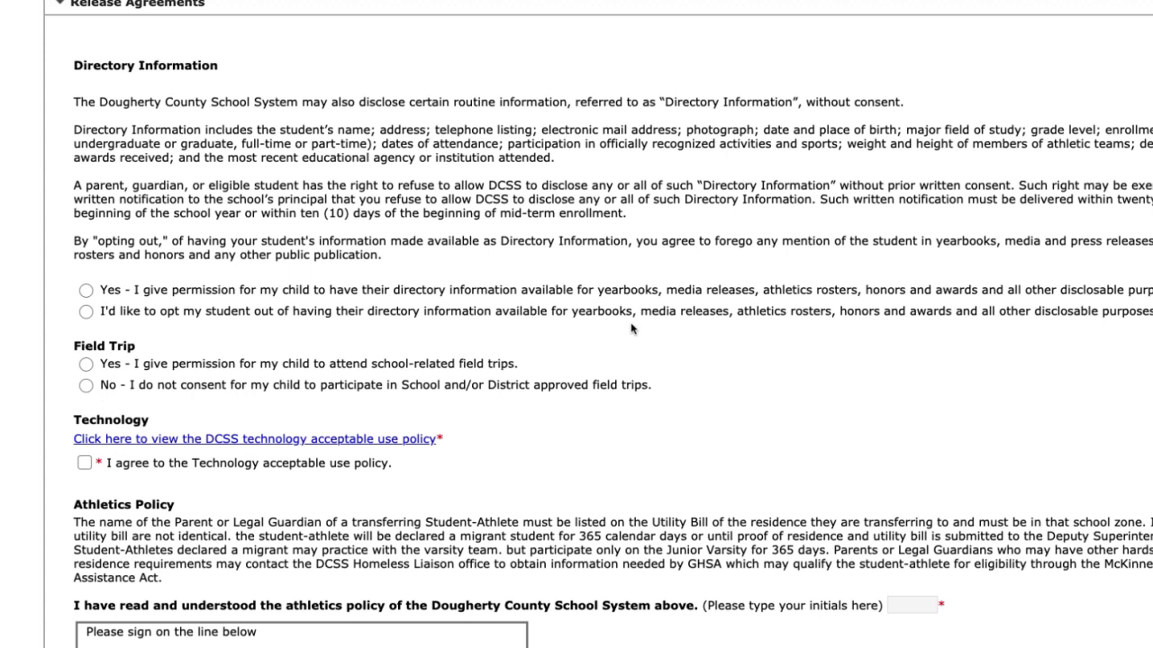
Grant directory information and field trip permission and agree to the technology acceptable use policy
{"action": "left_click", "coordinate": [87, 316]}
{"action": "left_click", "coordinate": [87, 291]}
{"action": "left_click", "coordinate": [86, 366]}
{"action": "left_click", "coordinate": [217, 442]}
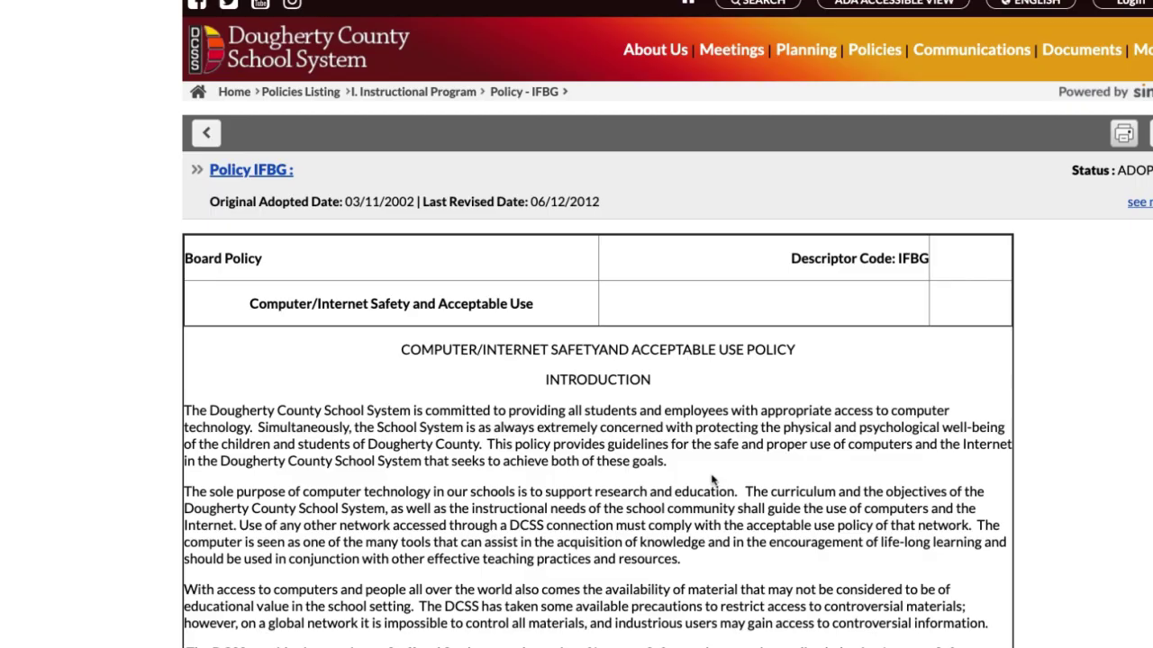
{"action": "scroll", "coordinate": [712, 480], "scroll_direction": "down", "scroll_amount": 15}
{"action": "scroll", "coordinate": [712, 477], "scroll_direction": "down", "scroll_amount": 15}
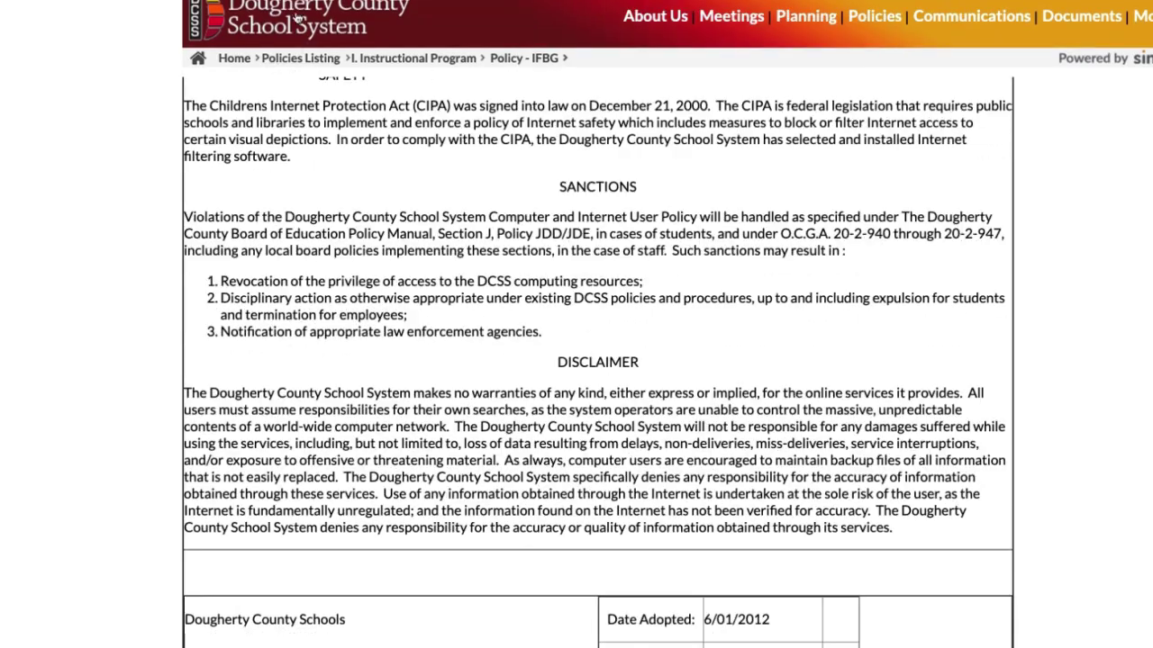
{"action": "key", "text": "ctrl+w"}
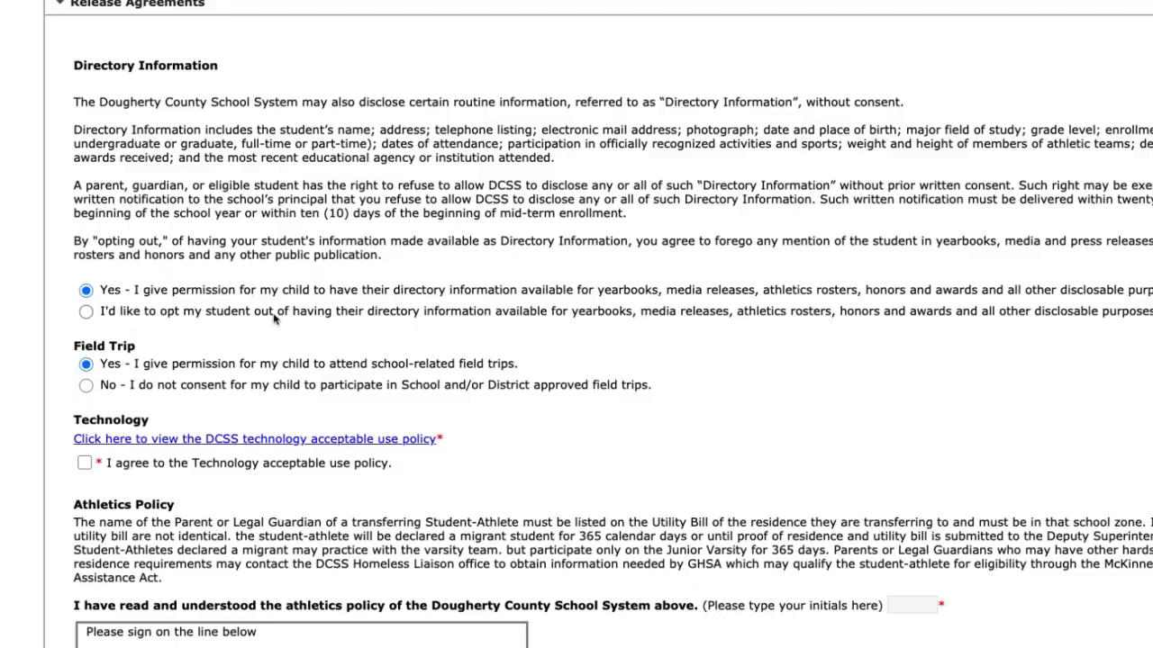
{"action": "left_click", "coordinate": [84, 462]}
Initial and sign the athletics policy
{"action": "key", "text": "Tab"}
{"action": "scroll", "coordinate": [84, 463], "scroll_direction": "down", "scroll_amount": 2}
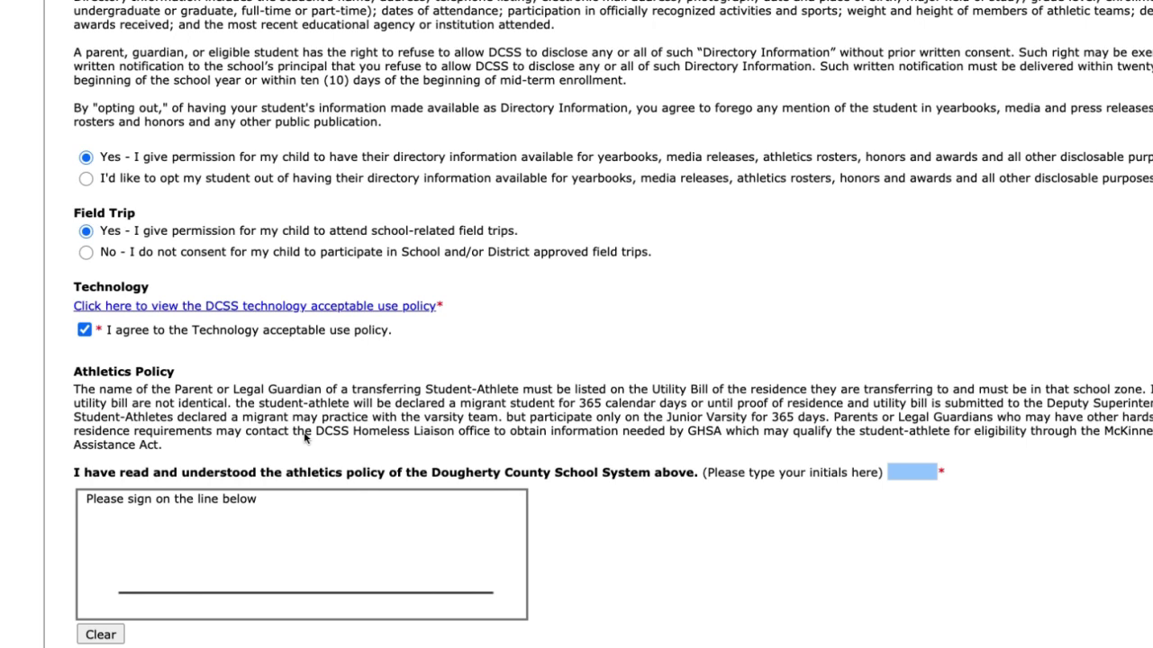
{"action": "left_click", "coordinate": [905, 474]}
{"action": "mouse_move", "coordinate": [130, 557]}
{"action": "left_mouse_down"}
{"action": "mouse_move", "coordinate": [122, 593]}
{"action": "mouse_move", "coordinate": [162, 618]}
{"action": "mouse_move", "coordinate": [155, 587]}
{"action": "mouse_move", "coordinate": [166, 577]}
{"action": "mouse_move", "coordinate": [221, 605]}
{"action": "mouse_move", "coordinate": [332, 545]}
{"action": "mouse_move", "coordinate": [315, 552]}
{"action": "mouse_move", "coordinate": [329, 590]}
{"action": "mouse_move", "coordinate": [455, 580]}
{"action": "mouse_move", "coordinate": [514, 598]}
{"action": "left_mouse_up"}
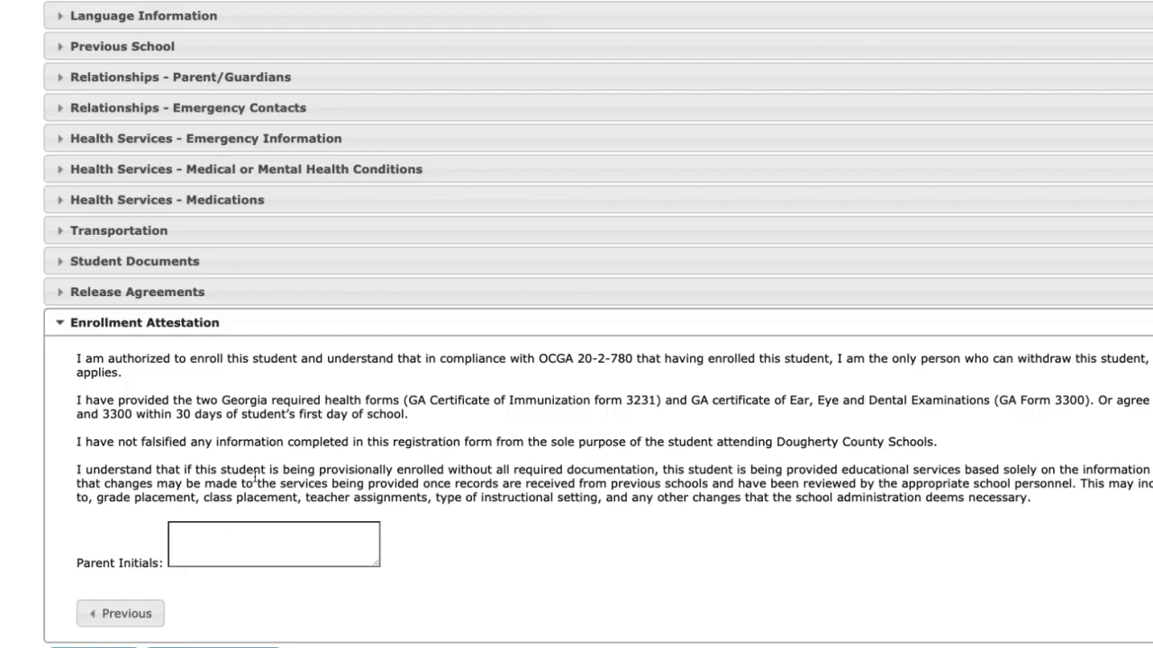
Enter the parent initials on the Enrollment Attestation and save the student's registration
{"action": "left_click", "coordinate": [230, 540]}
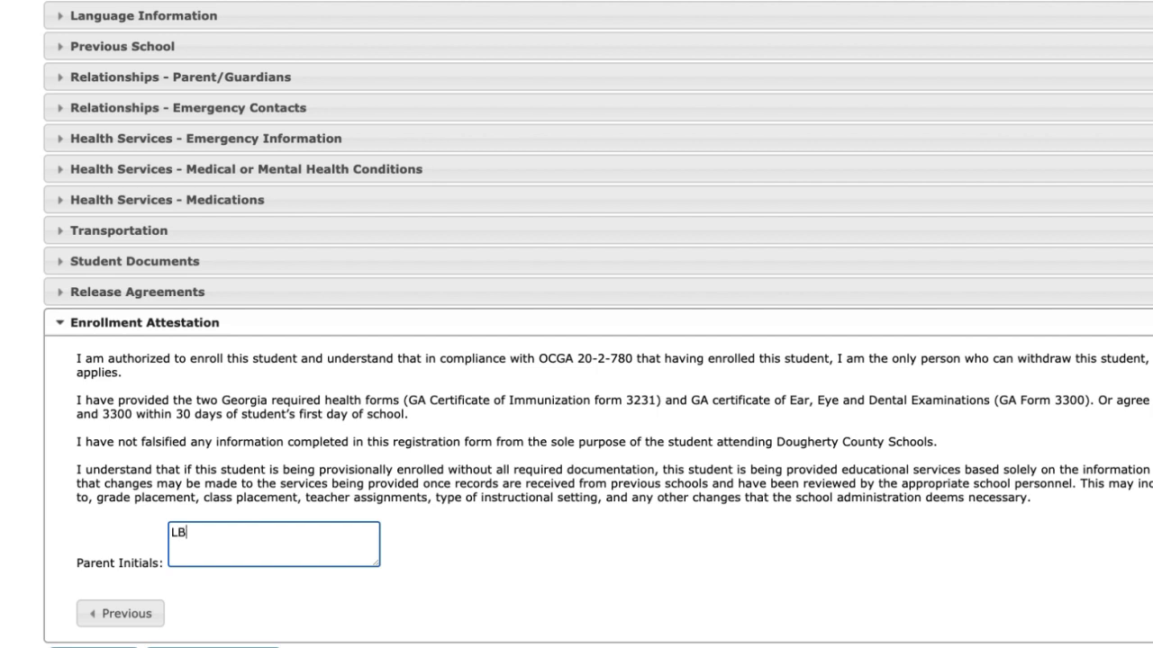
{"action": "left_click", "coordinate": [213, 646]}
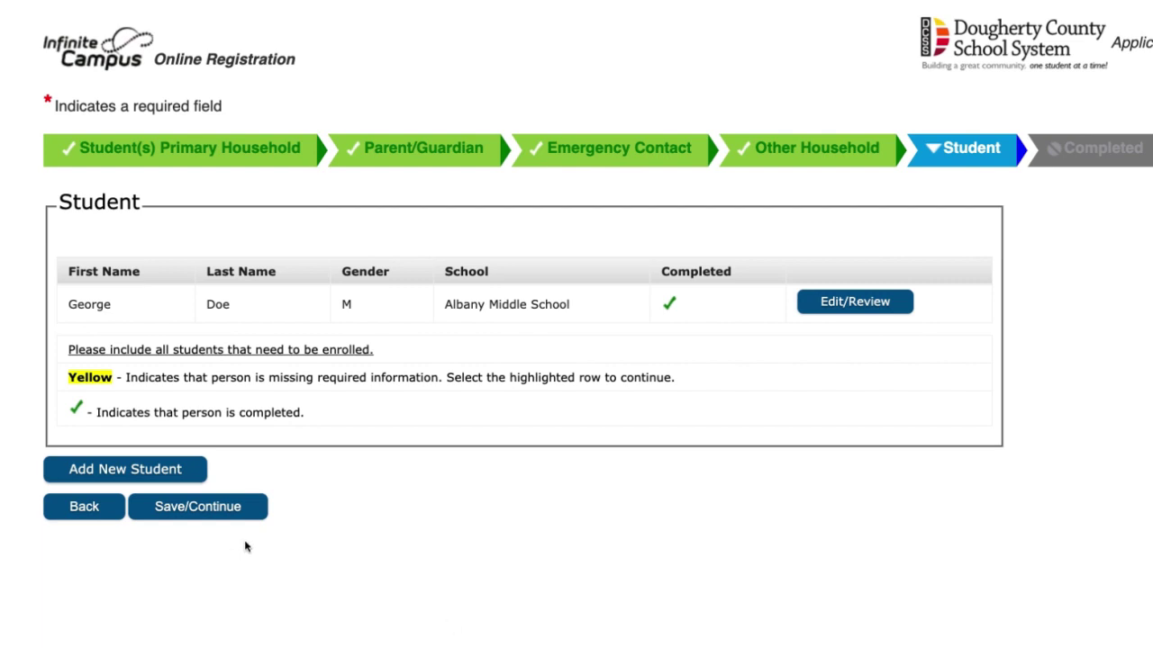
Review the Primary Household, Parent/Guardian, Emergency Contact, Other Household and Student steps
{"action": "left_click", "coordinate": [228, 515]}
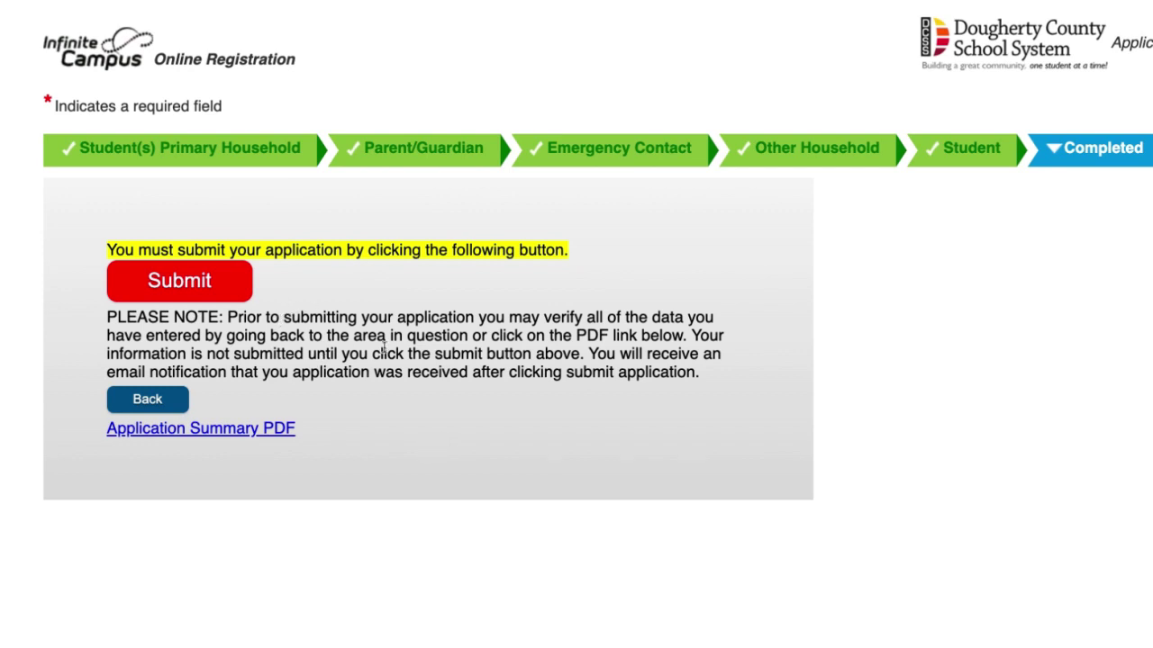
{"action": "left_click", "coordinate": [268, 158]}
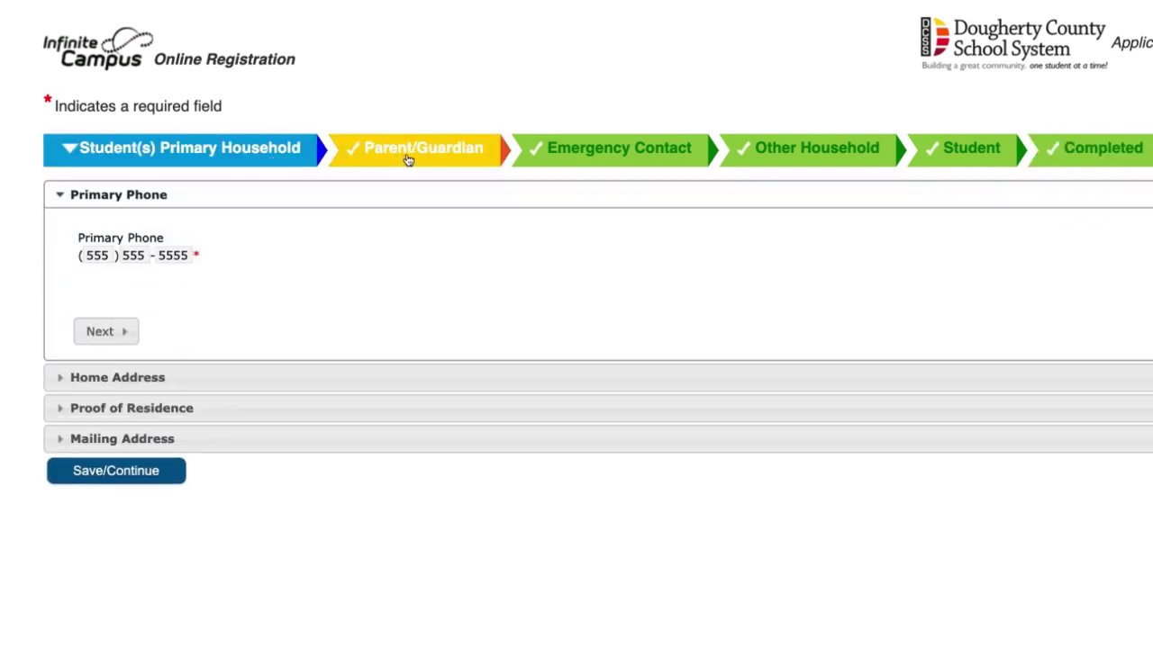
{"action": "left_click", "coordinate": [408, 159]}
{"action": "left_click", "coordinate": [643, 153]}
{"action": "left_click", "coordinate": [802, 157]}
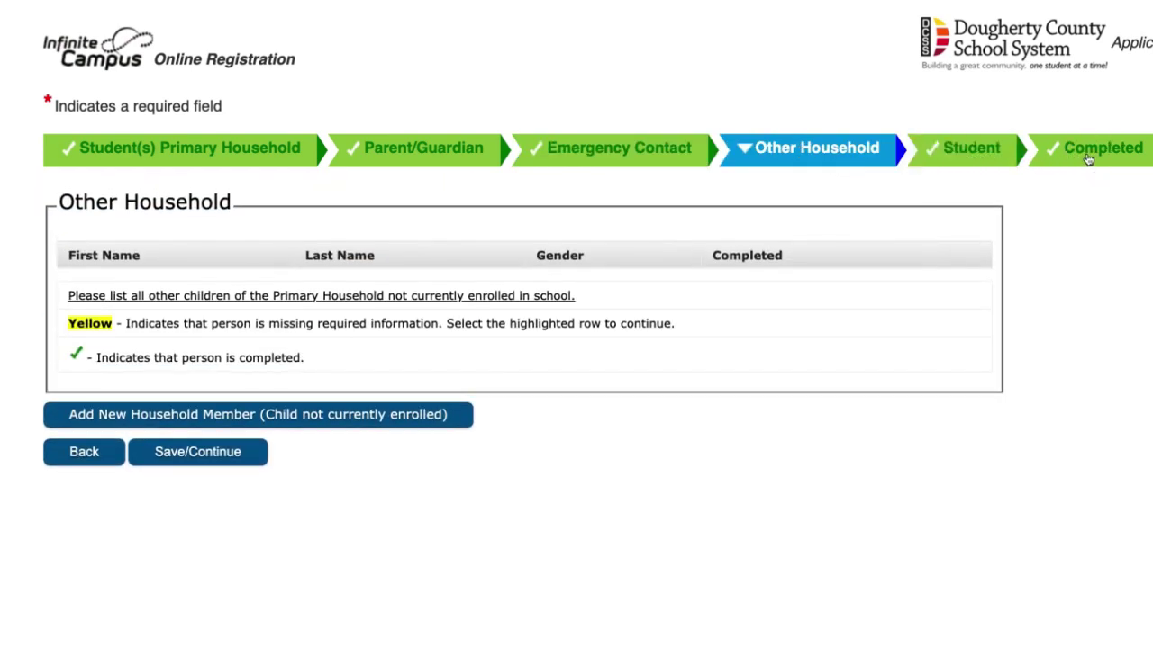
{"action": "left_click", "coordinate": [947, 155]}
{"action": "left_click", "coordinate": [1071, 163]}
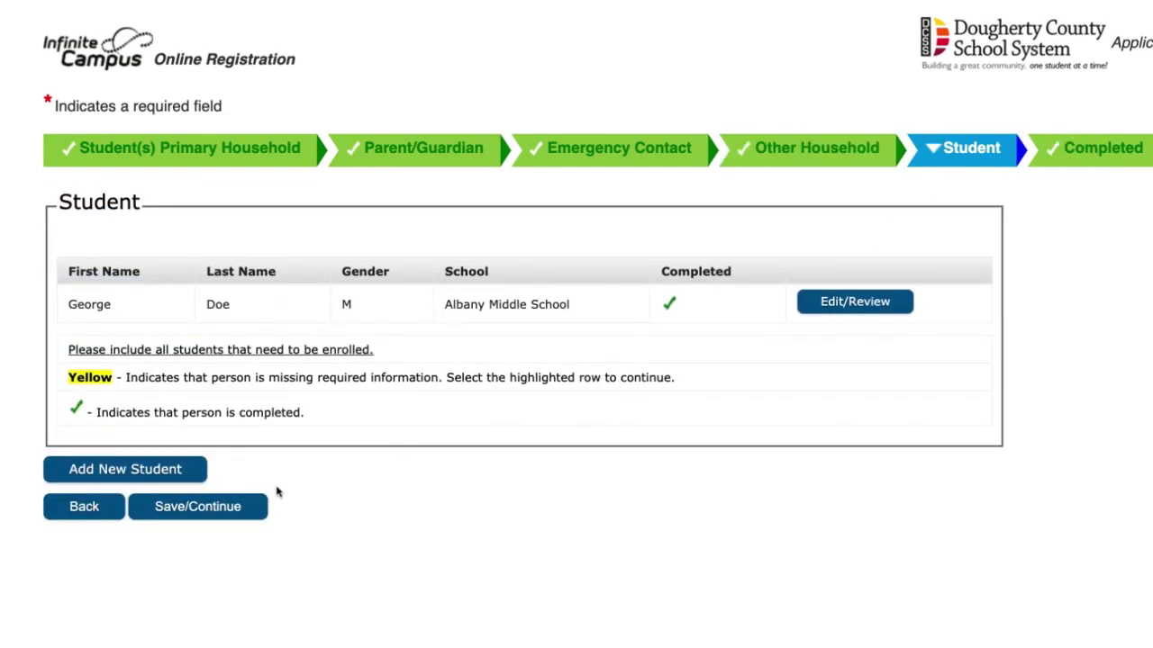
Continue to the Completed step, then submit and confirm the registration application
{"action": "left_click", "coordinate": [236, 506]}
{"action": "left_click", "coordinate": [194, 283]}
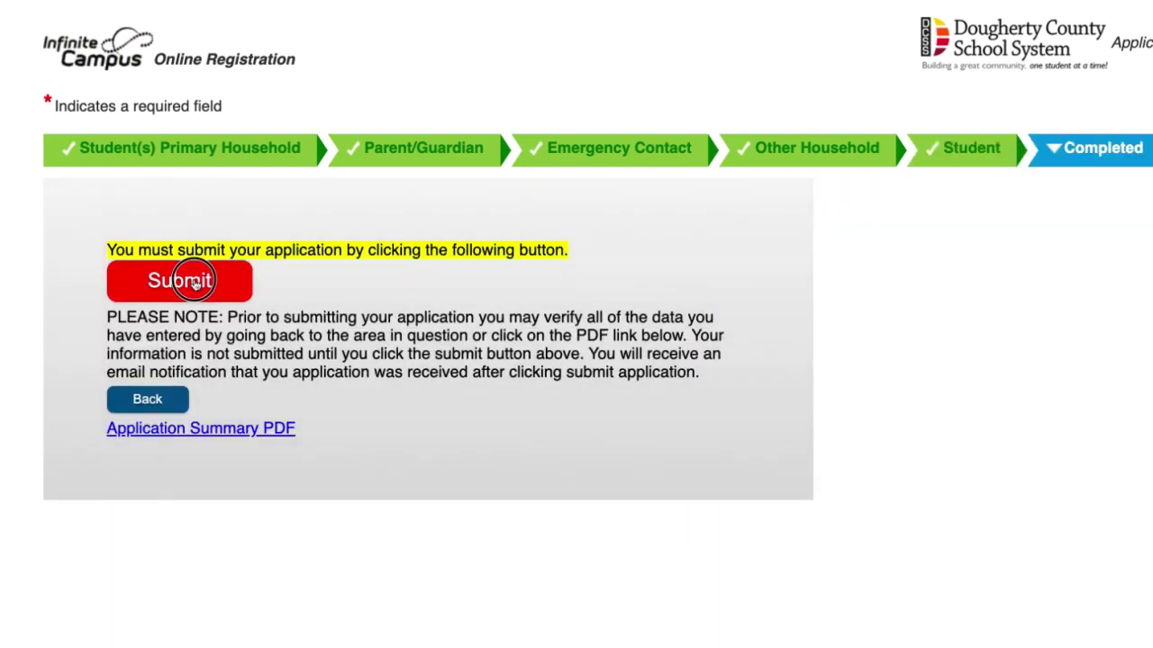
{"action": "left_click", "coordinate": [822, 423]}
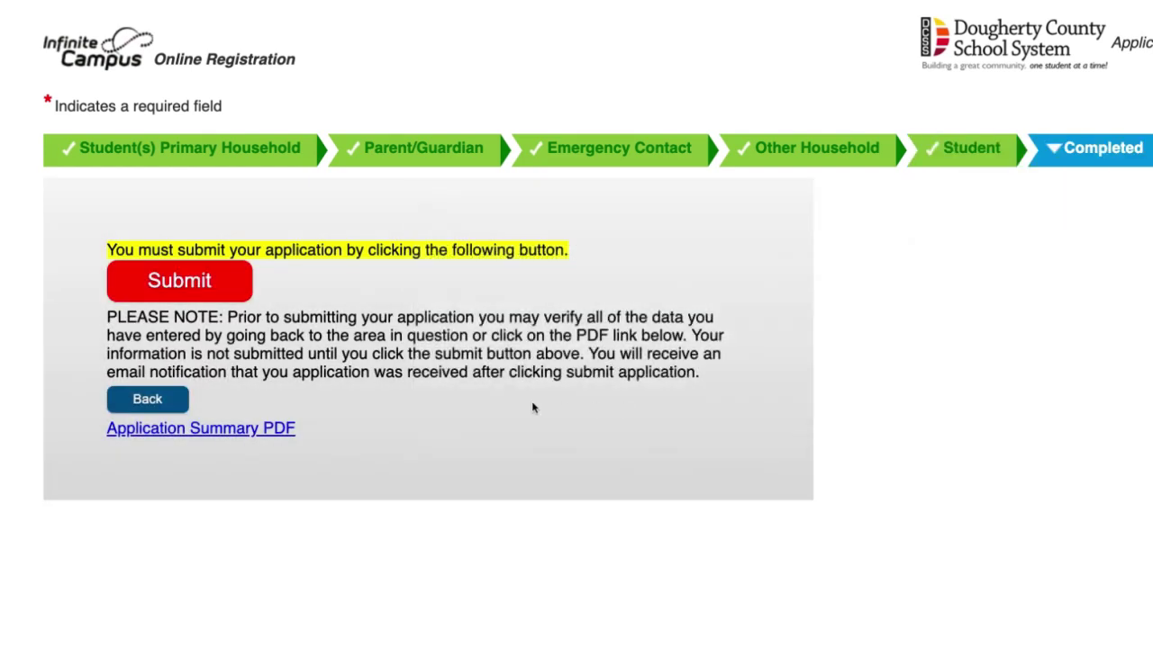